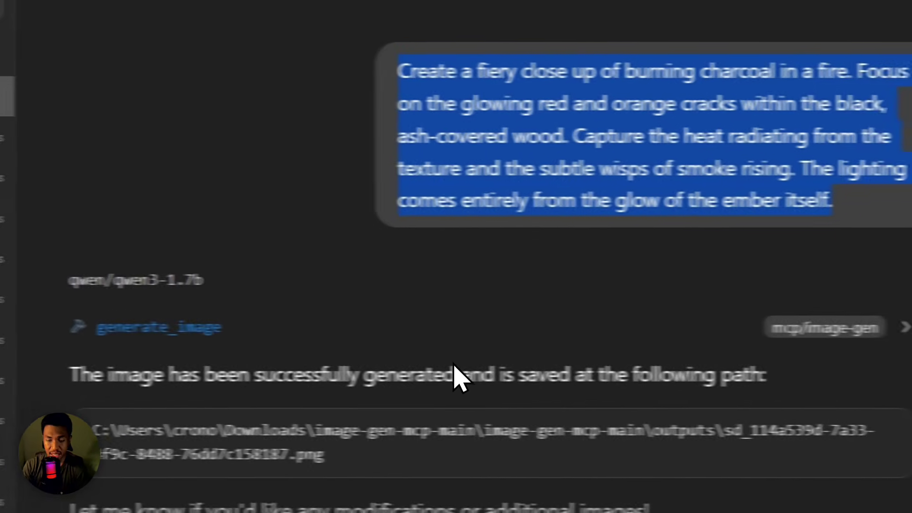
# Step: Expand the arguments of the charcoal image's generate_image call and view the list of models available to load
pyautogui.click(0, 324)
pyautogui.scroll(-3, 433, 288)
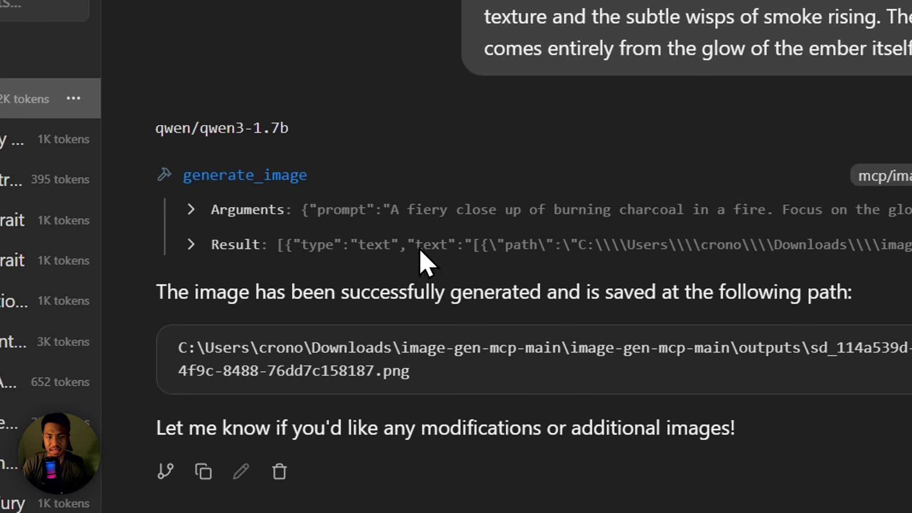
pyautogui.click(406, 214)
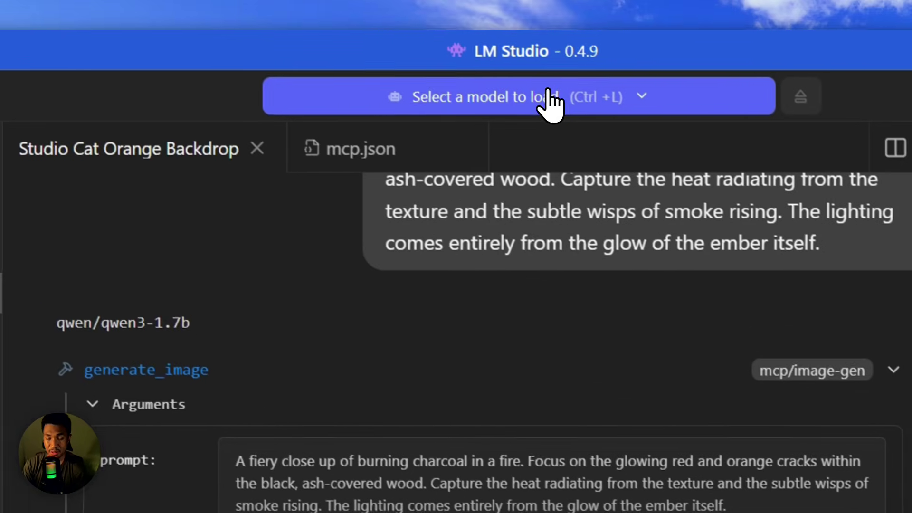
pyautogui.click(558, 101)
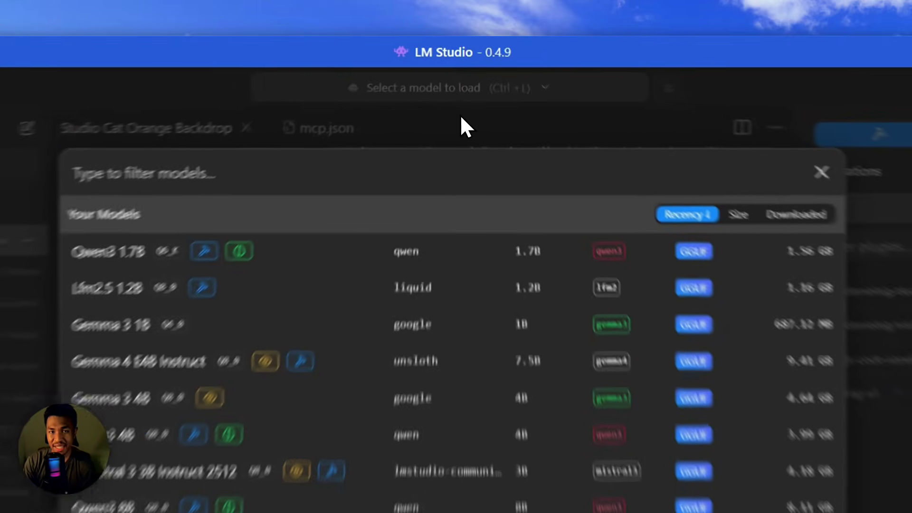
pyautogui.click(463, 94)
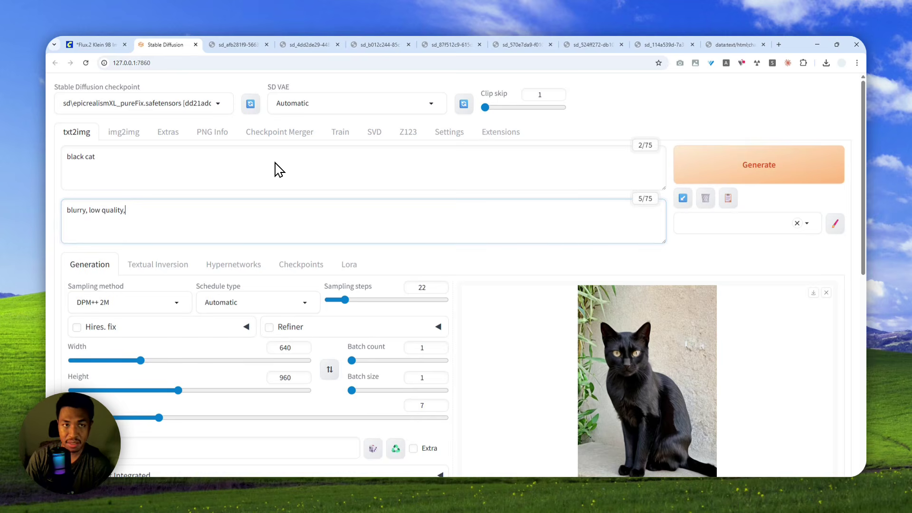
# Step: View the generated images open in the browser, from the cat portrait to the burning charcoal, and the Flux.2 Klein 9B workflow
pyautogui.click(248, 45)
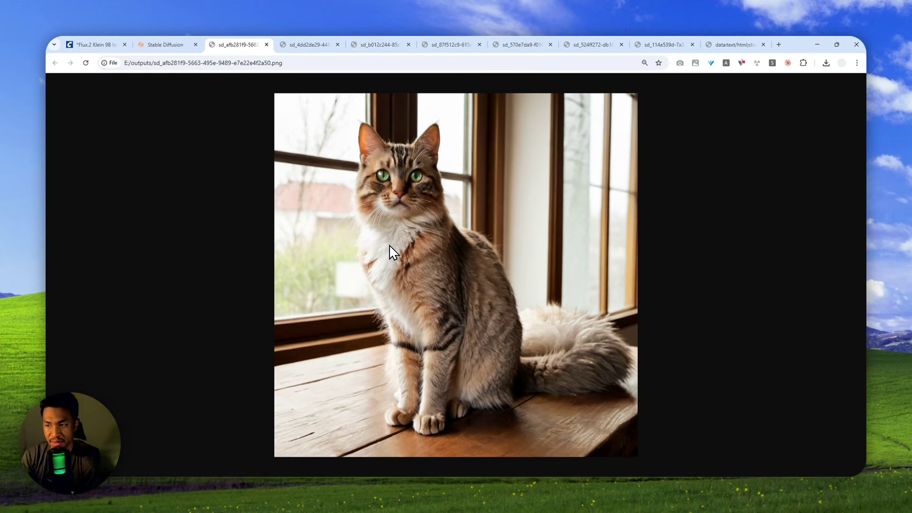
pyautogui.click(320, 44)
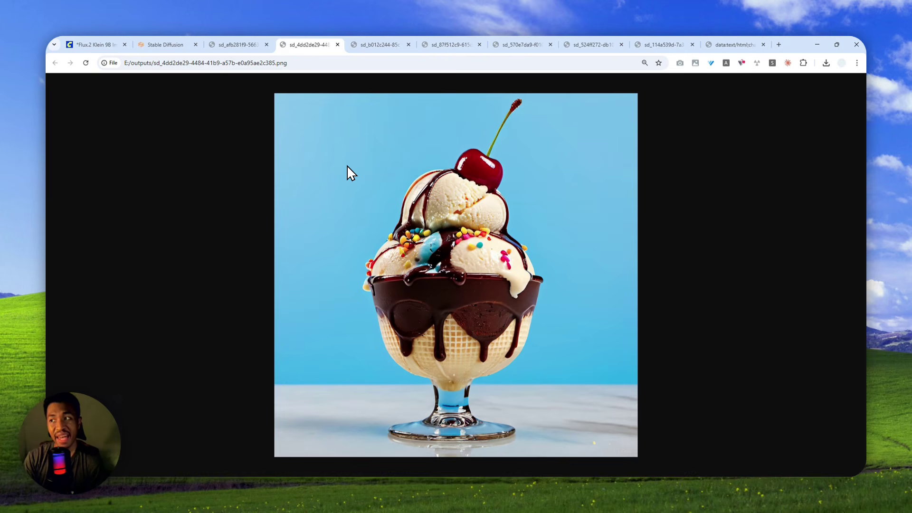
pyautogui.click(380, 40)
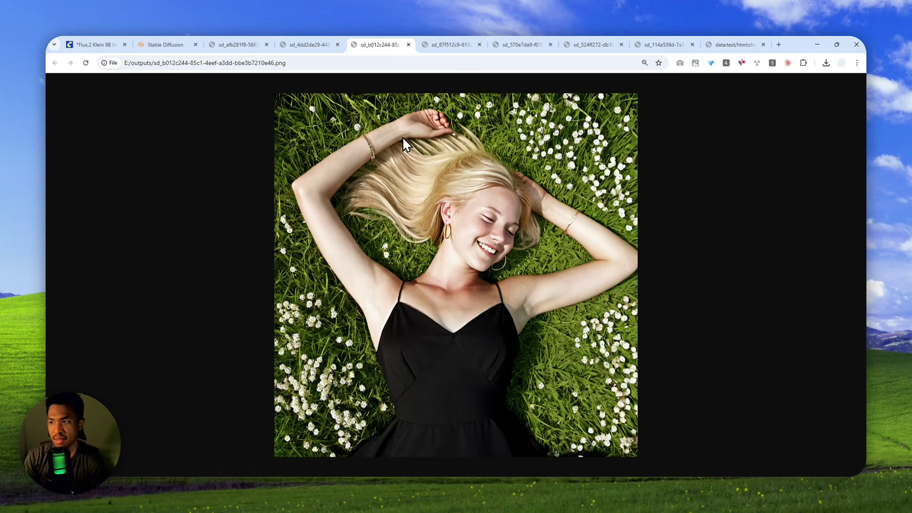
pyautogui.click(449, 41)
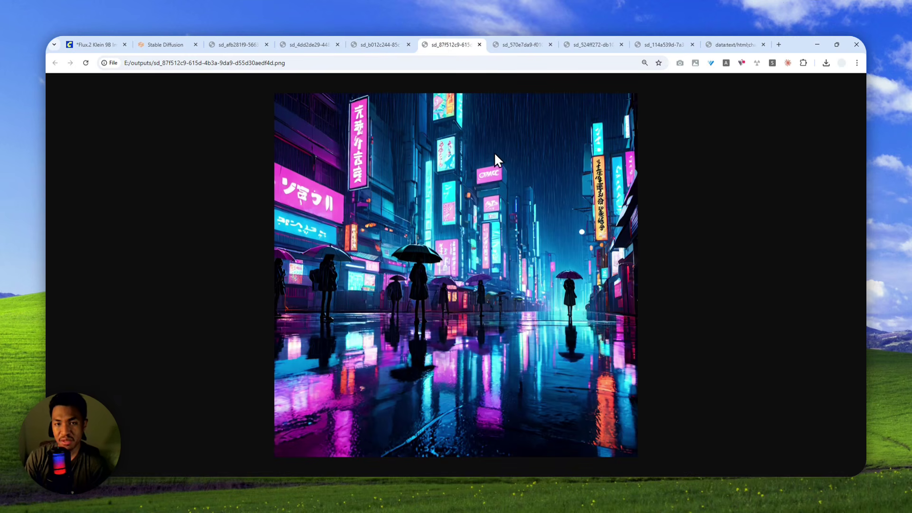
pyautogui.click(526, 41)
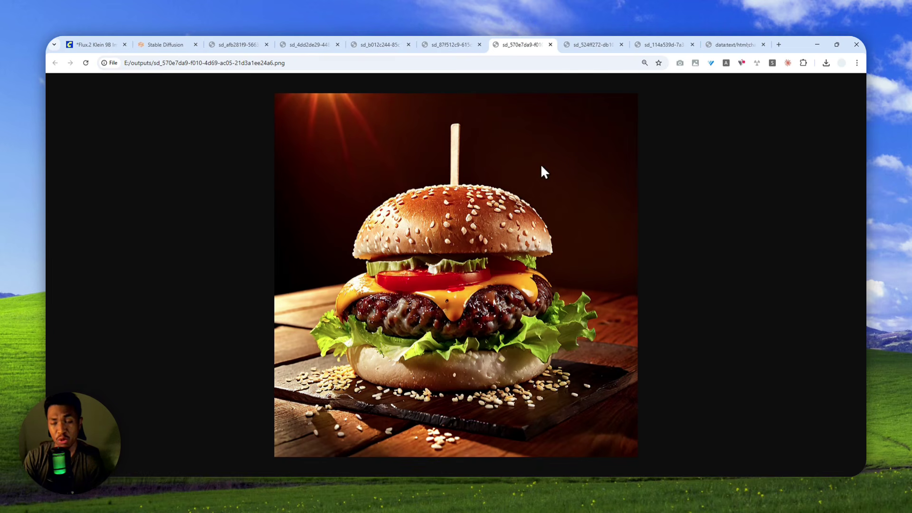
pyautogui.click(594, 44)
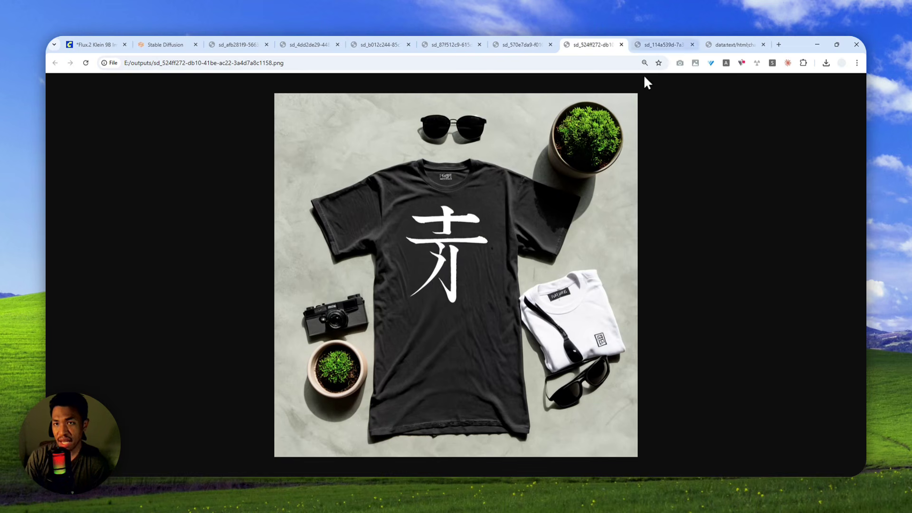
pyautogui.click(656, 42)
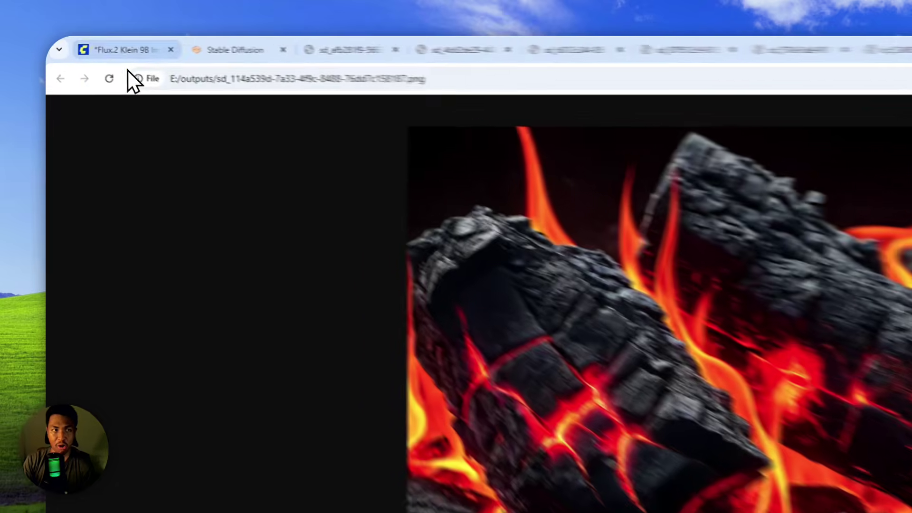
pyautogui.click(109, 44)
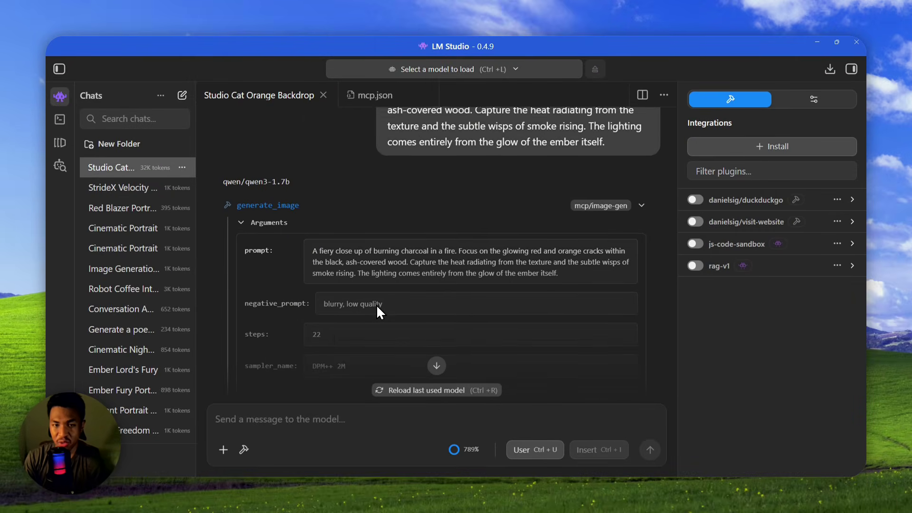
# Step: Review the generate_image arguments in LM Studio and return to the Stable Diffusion page in the browser
pyautogui.scroll(-4, 375, 305)
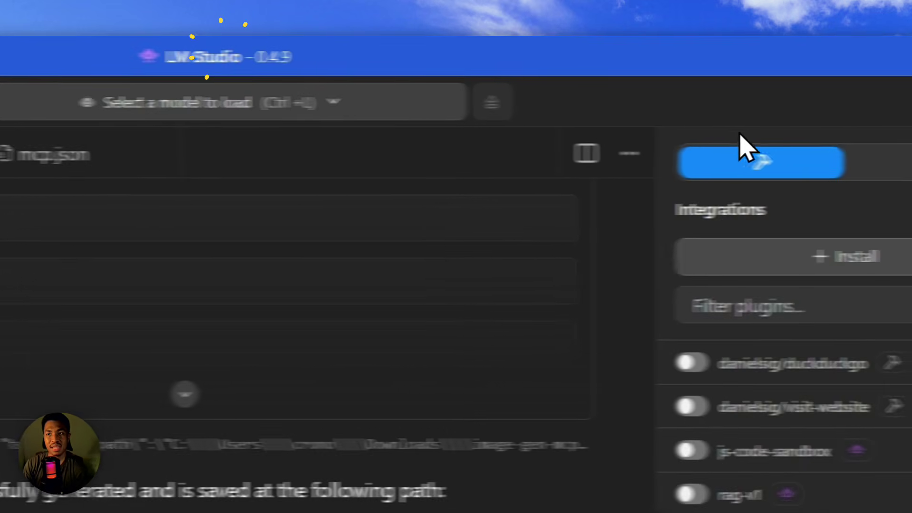
pyautogui.click(792, 48)
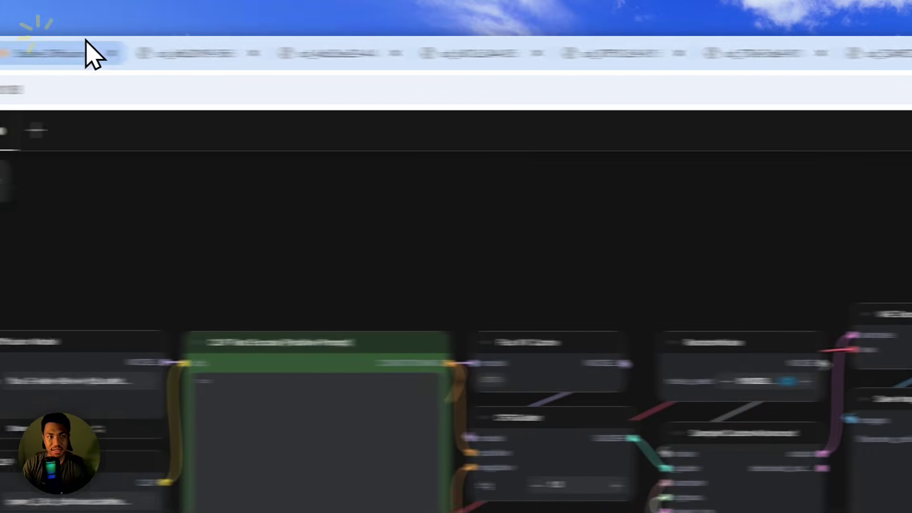
pyautogui.click(265, 51)
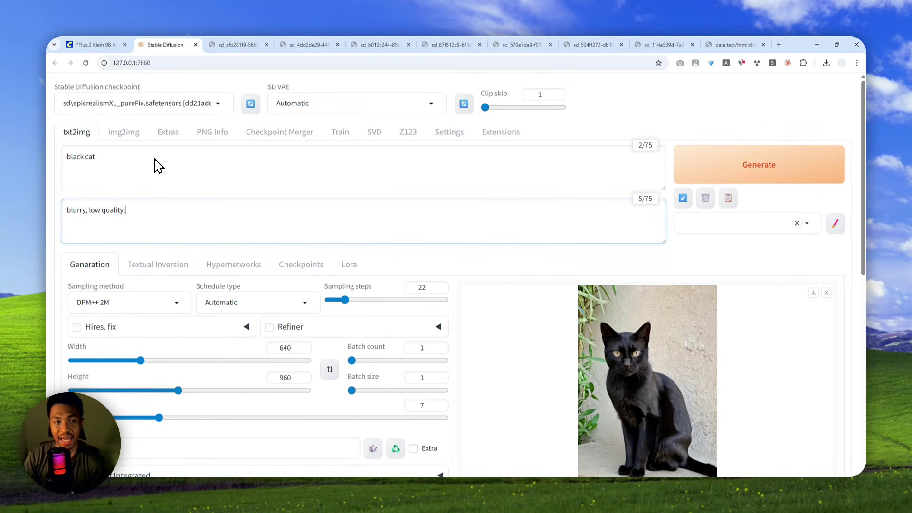
# Step: View the list of available Stable Diffusion checkpoints
pyautogui.click(113, 109)
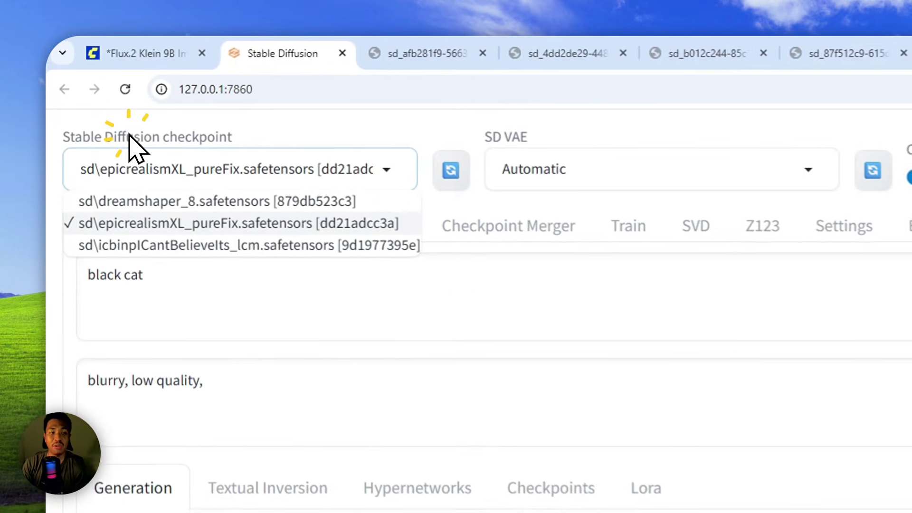
pyautogui.click(154, 159)
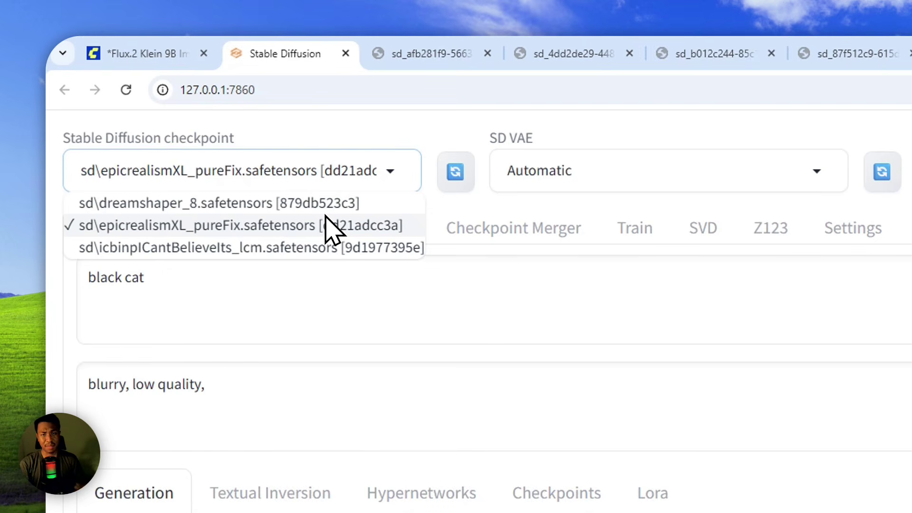
pyautogui.click(532, 197)
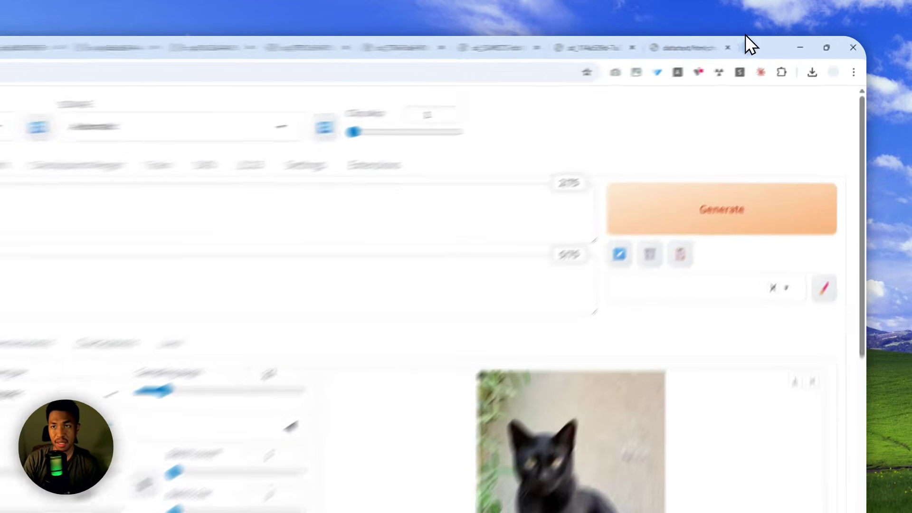
# Step: Search the web for nodejs in a new browser tab and open the Node.js download page at the Windows Installer (.msi)
pyautogui.click(778, 44)
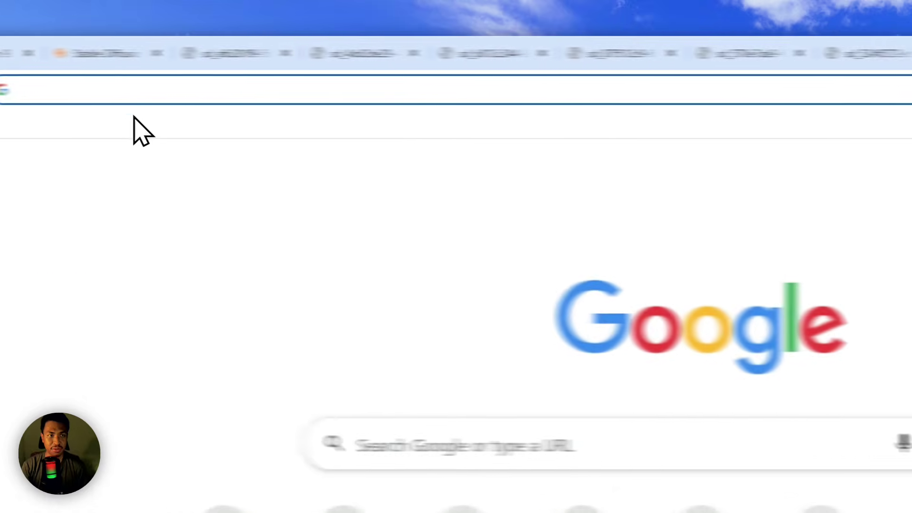
pyautogui.write('node')
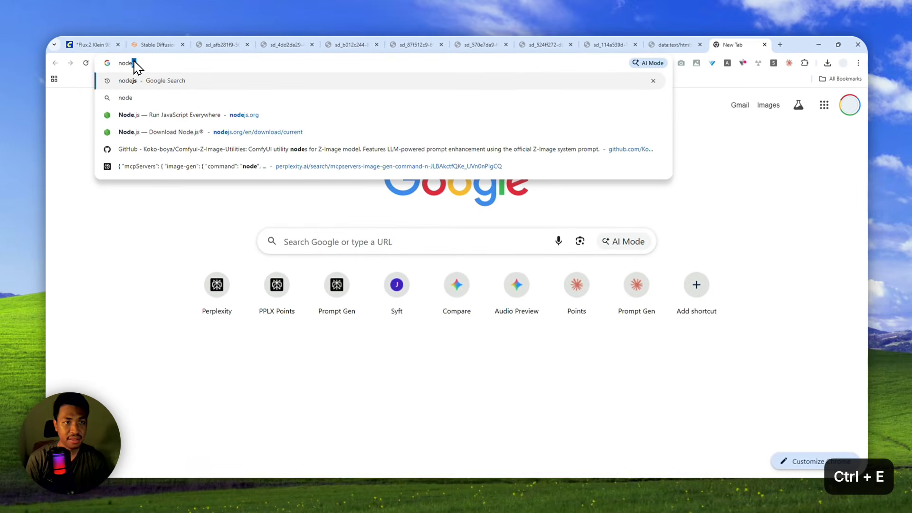
pyautogui.hotkey('ctrl', 'Return')
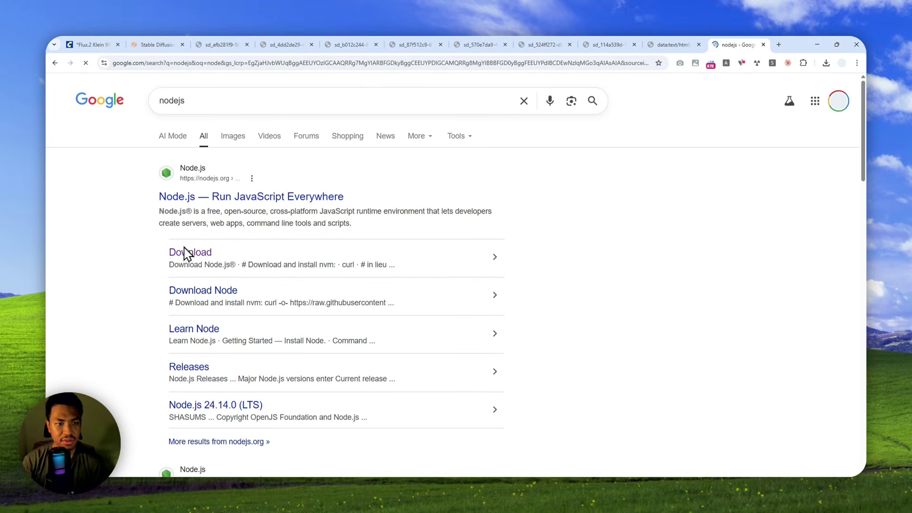
pyautogui.click(192, 254)
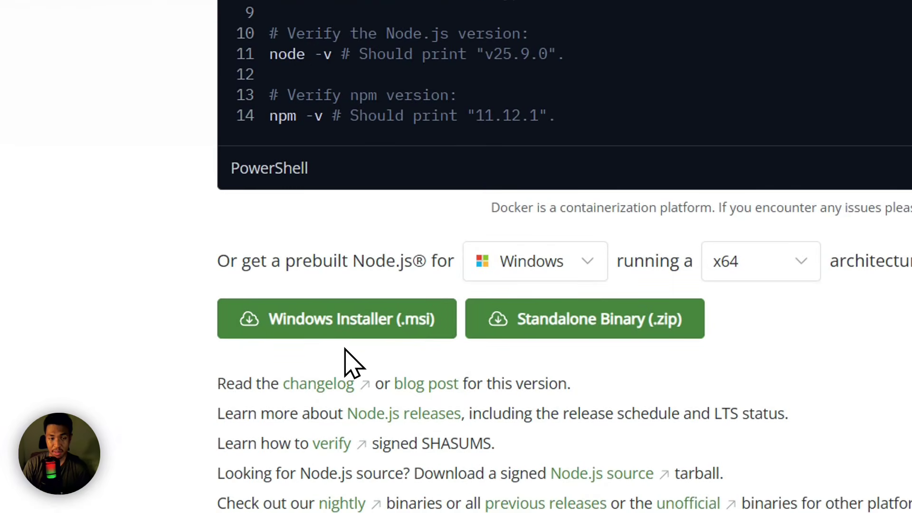
pyautogui.click(340, 350)
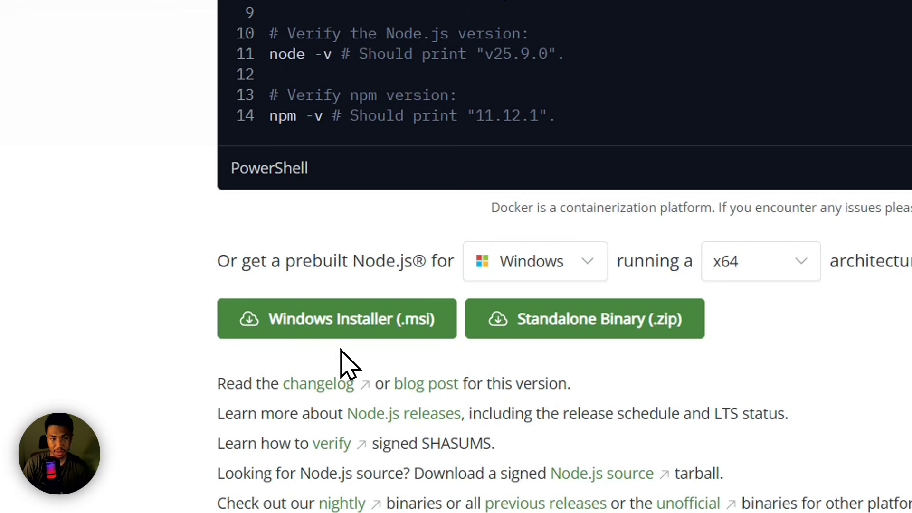
pyautogui.click(316, 354)
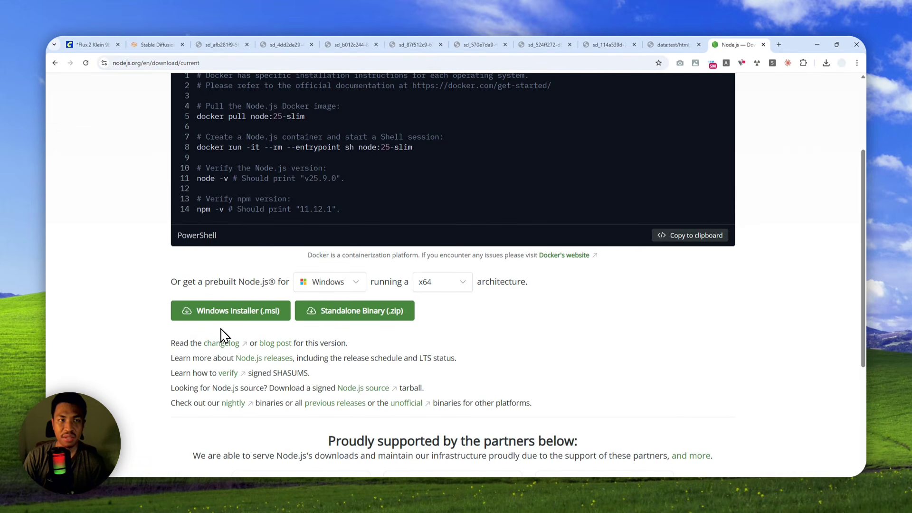
# Step: Search the web for "stability matrix" in a new browser tab and open the LykosAI/StabilityMatrix GitHub repository
pyautogui.click(157, 44)
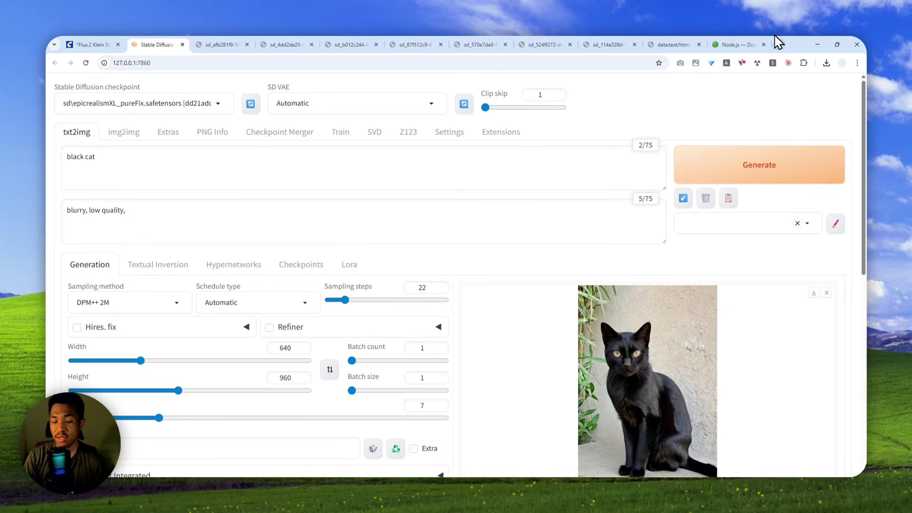
pyautogui.click(775, 38)
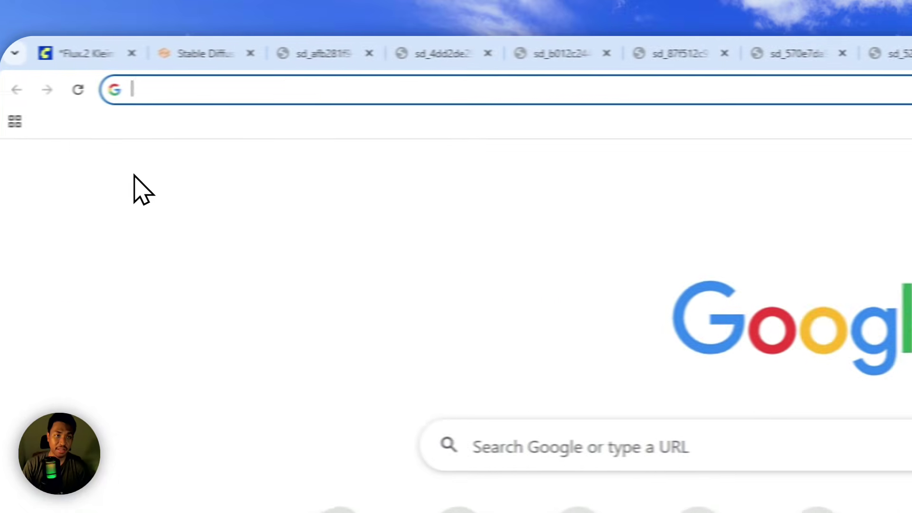
pyautogui.write('stability matrix')
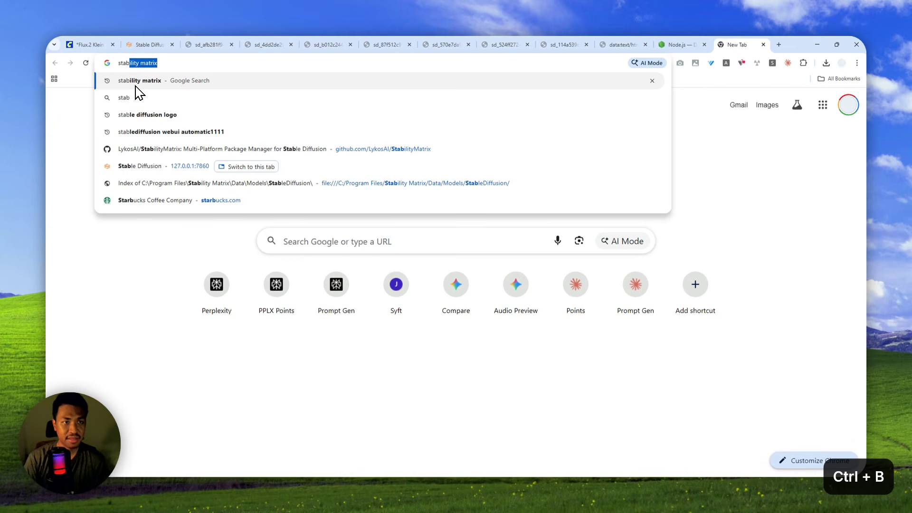
pyautogui.click(136, 85)
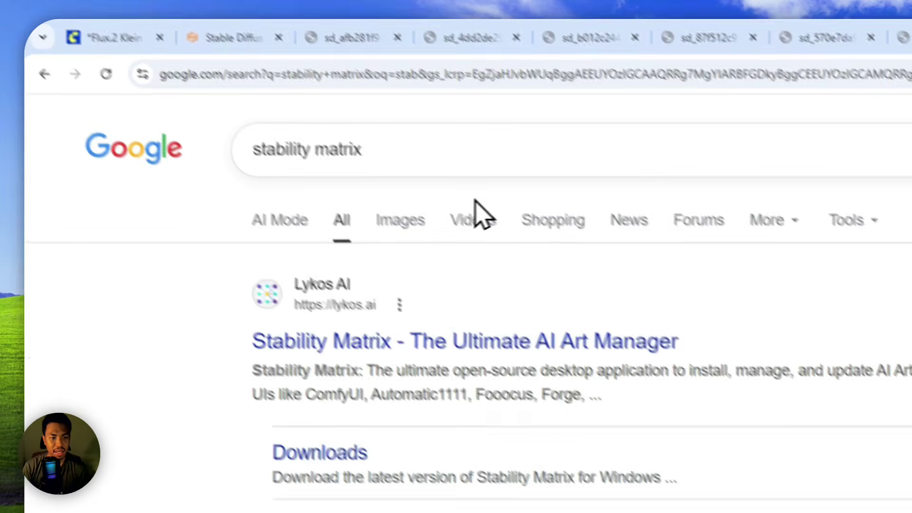
pyautogui.scroll(-5, 475, 209)
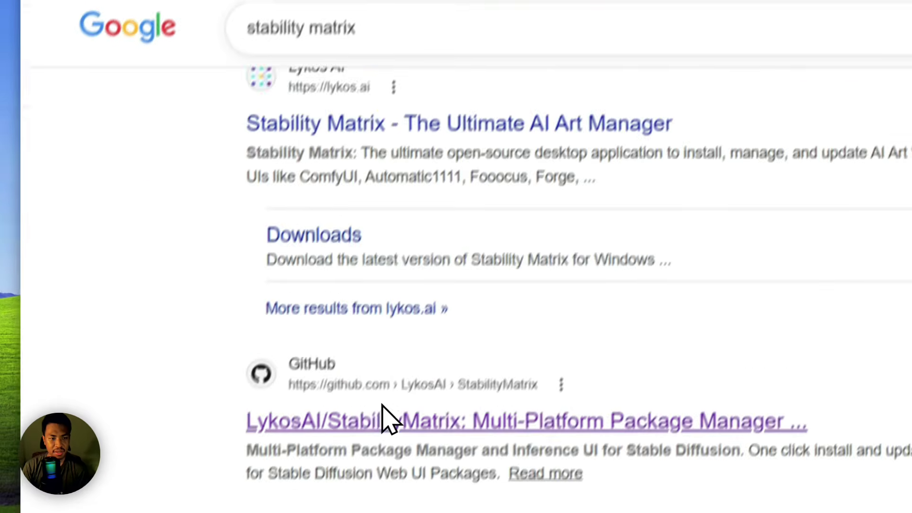
pyautogui.click(374, 314)
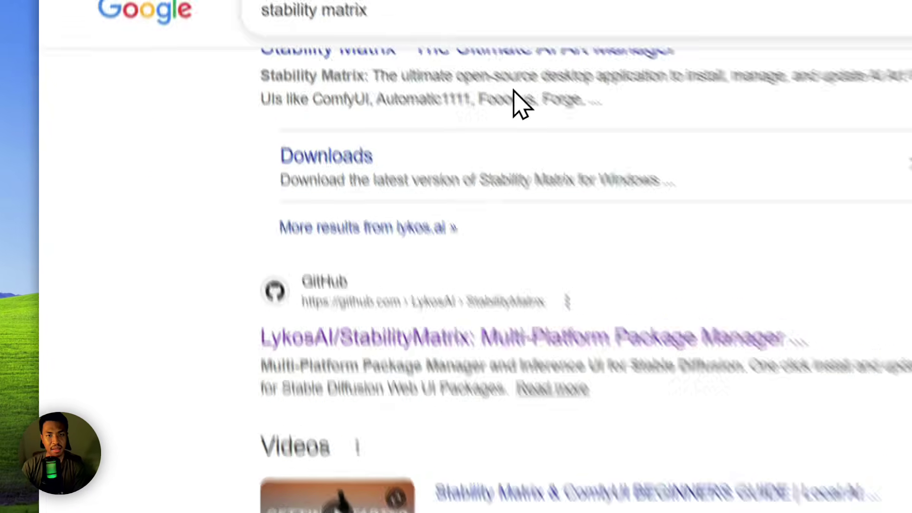
# Step: Select the Windows 10, 11 download in the StabilityMatrix repository's README
pyautogui.scroll(-5, 157, 181)
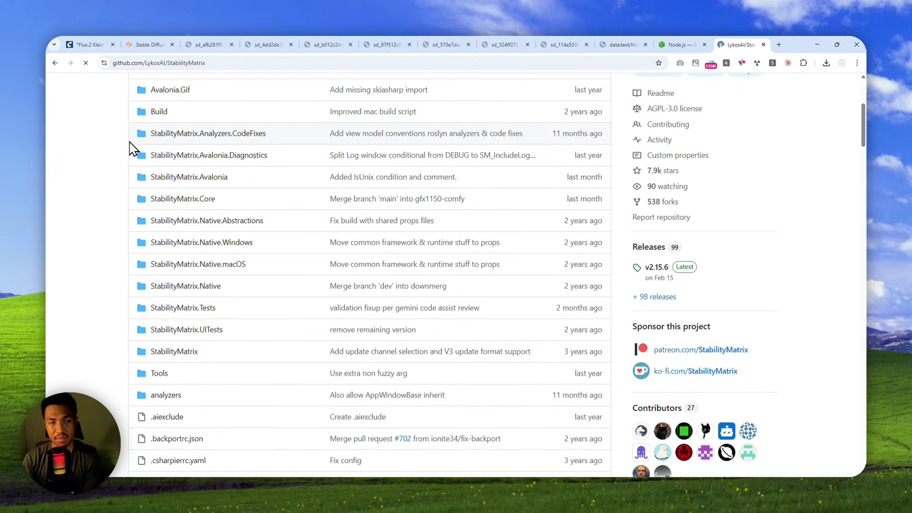
pyautogui.scroll(-5, 130, 148)
pyautogui.scroll(-8, 124, 153)
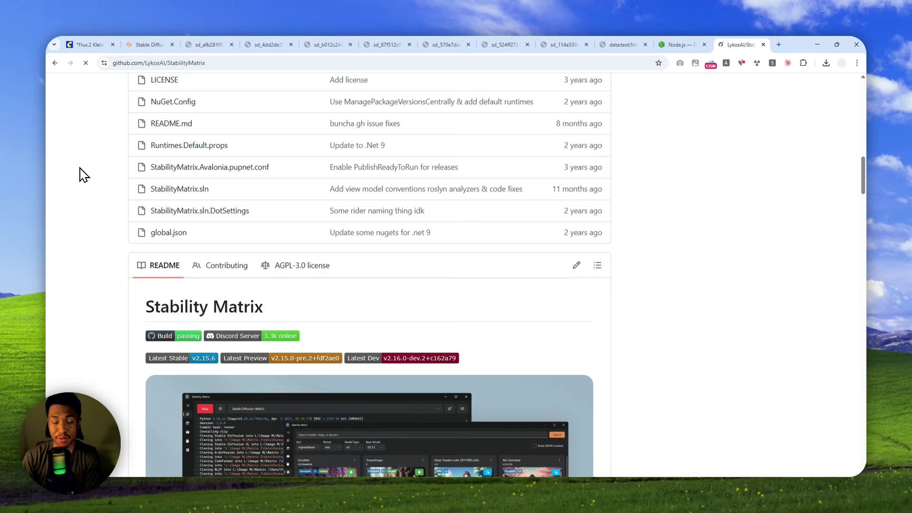
pyautogui.scroll(-5, 88, 173)
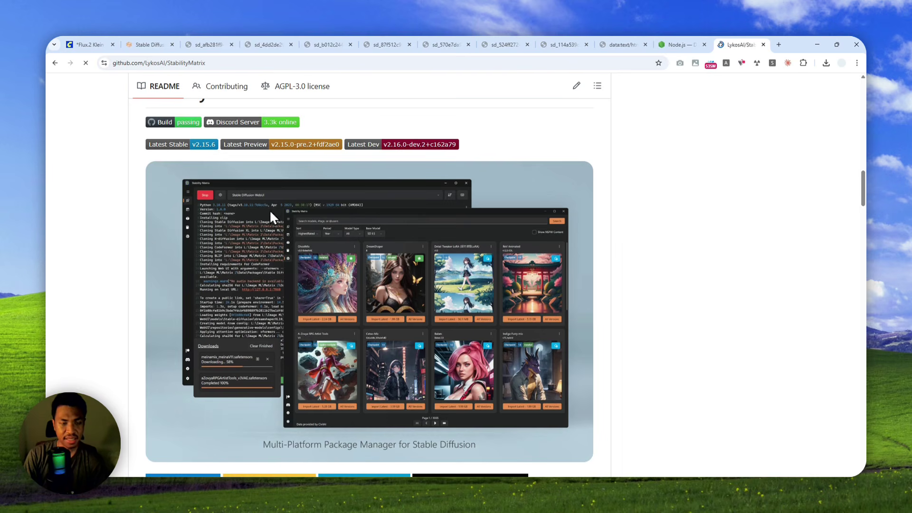
pyautogui.scroll(-4, 252, 174)
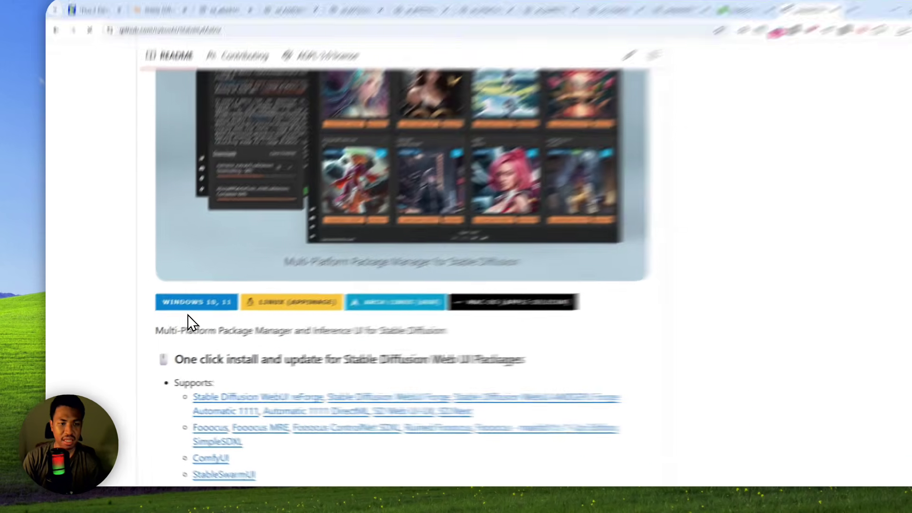
pyautogui.click(183, 316)
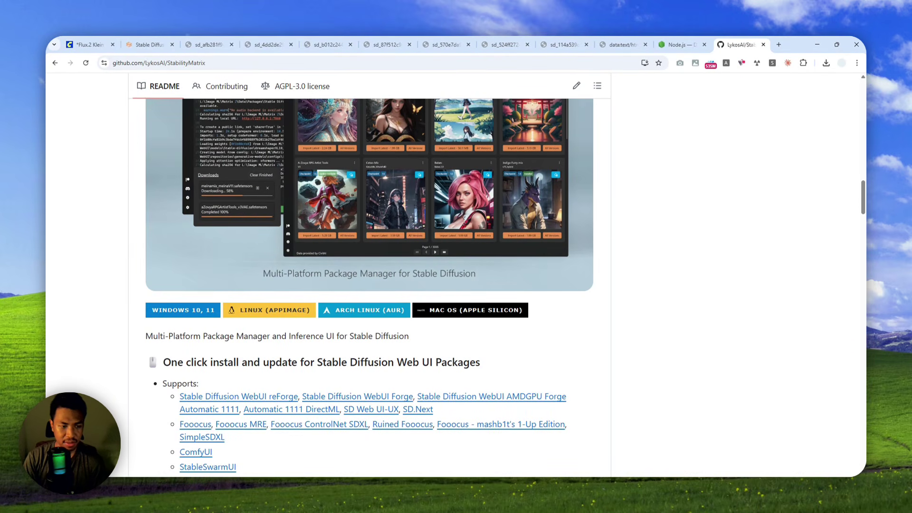
# Step: Switch to the Stability Matrix app, opening it from the pinned AI Tools folder
pyautogui.press('super')
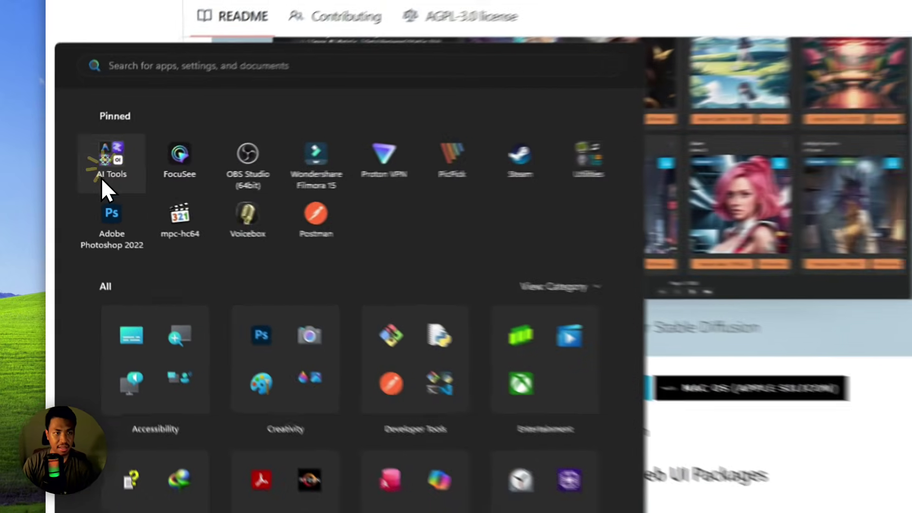
pyautogui.click(87, 150)
pyautogui.click(454, 340)
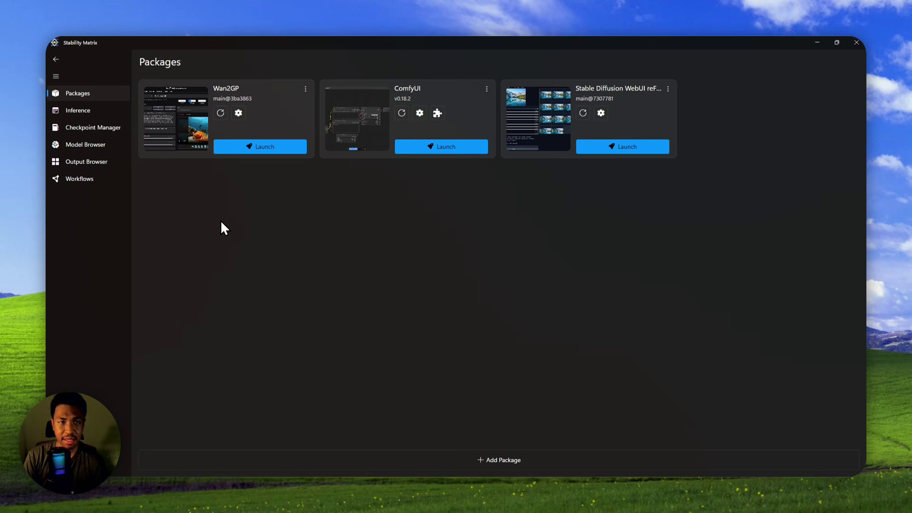
# Step: Open the installation page for the Stable Diffusion WebUI reForge package among the inference packages that can be added
pyautogui.click(287, 459)
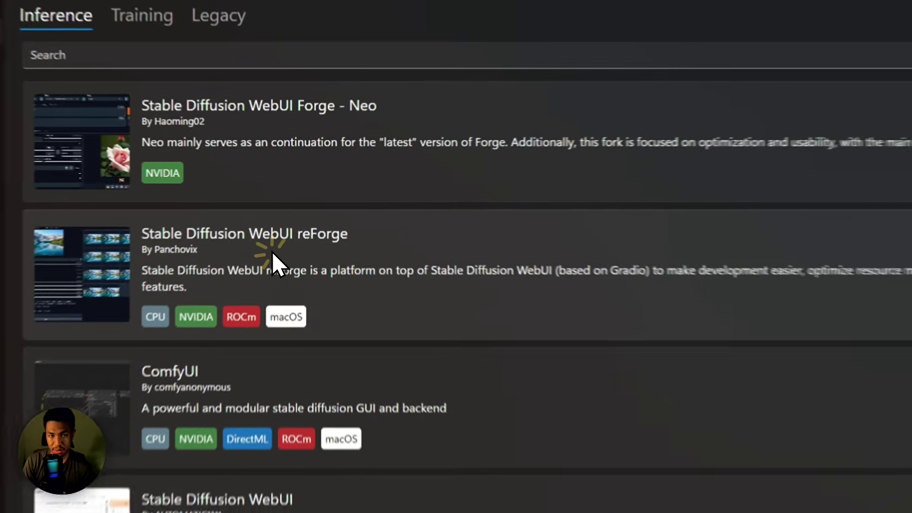
pyautogui.click(280, 223)
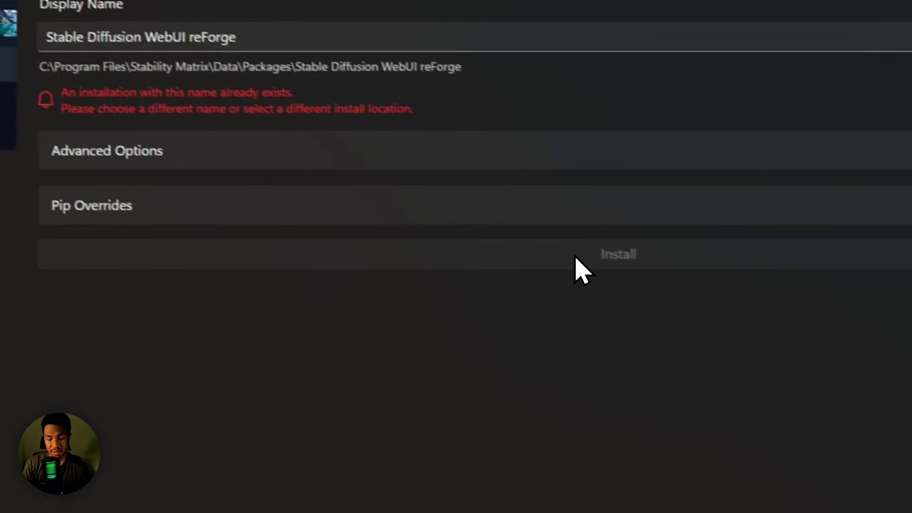
pyautogui.click(786, 344)
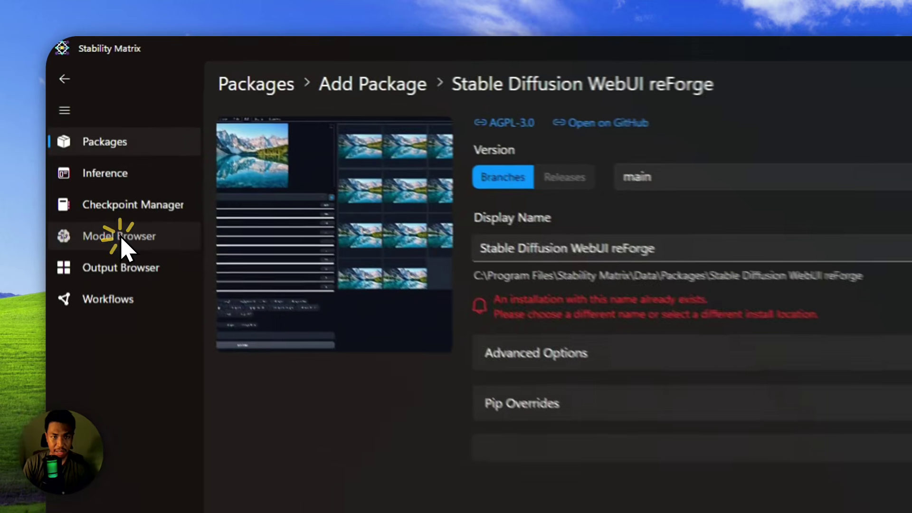
# Step: Browse CivitAI models of type Checkpoint in the model browser and clear the Flux.2 Klein 9B base model filter
pyautogui.click(87, 146)
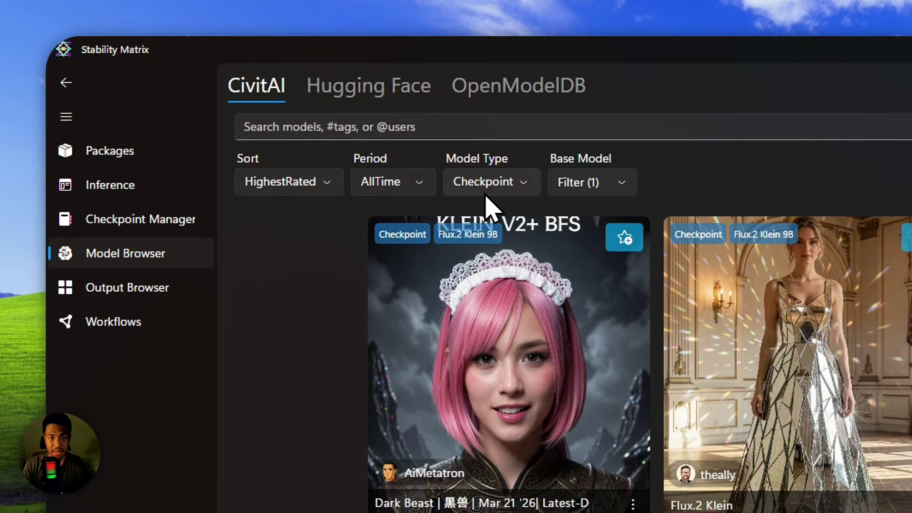
pyautogui.click(496, 189)
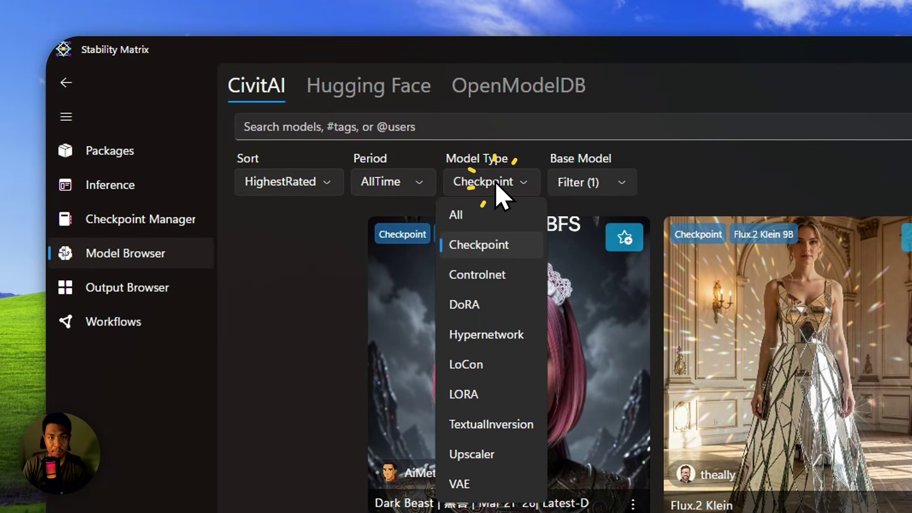
pyautogui.click(489, 248)
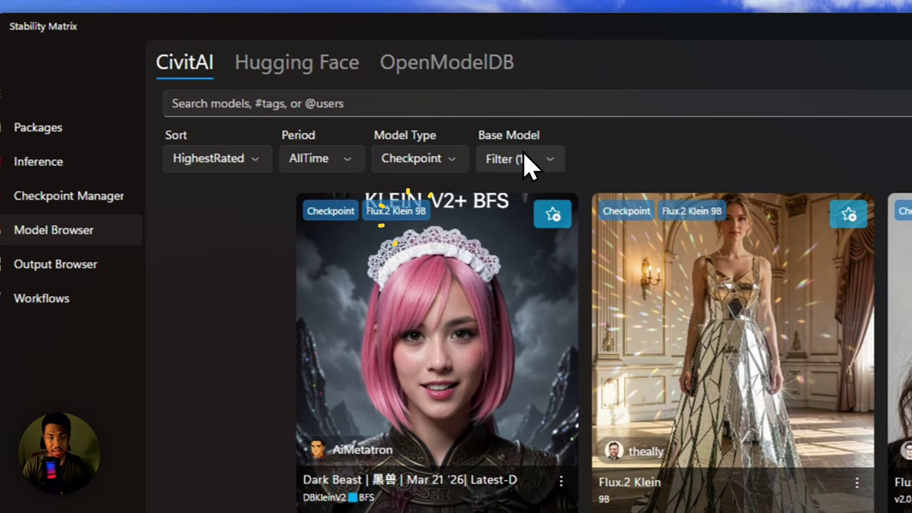
pyautogui.click(597, 182)
pyautogui.click(408, 323)
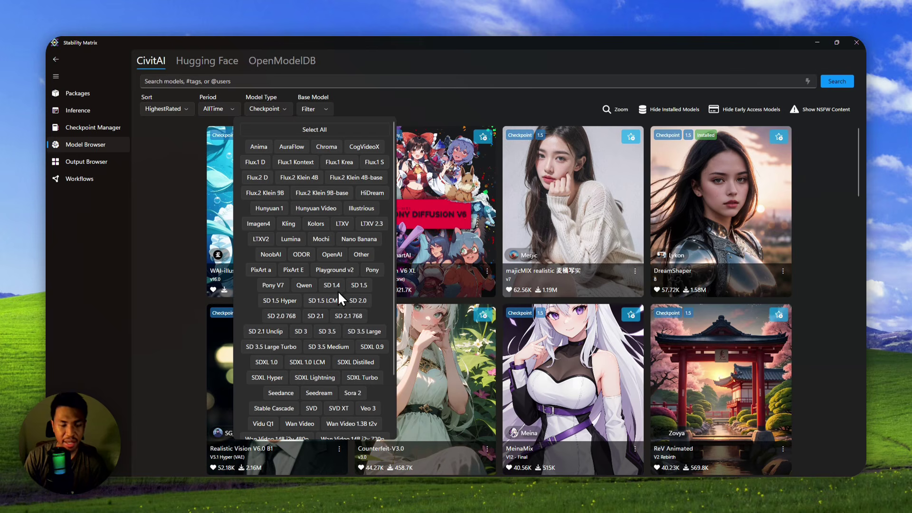
pyautogui.scroll(-3, 308, 252)
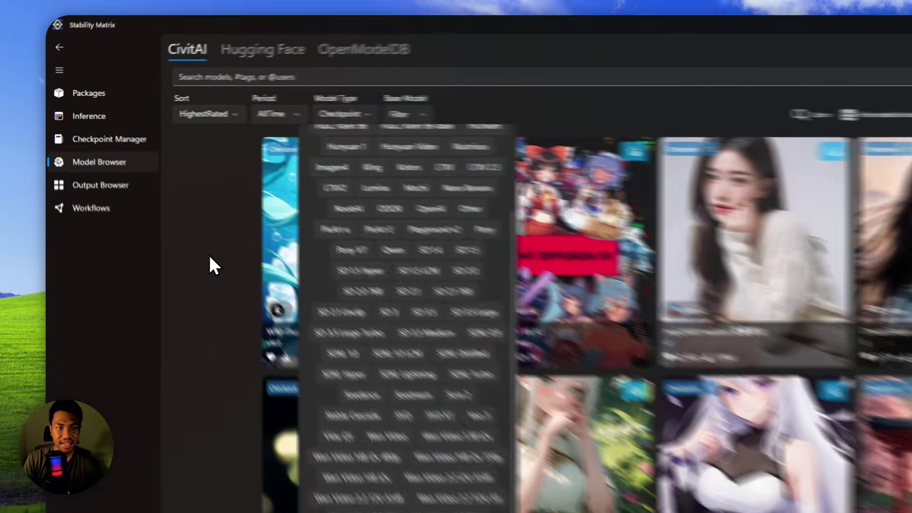
pyautogui.click(161, 199)
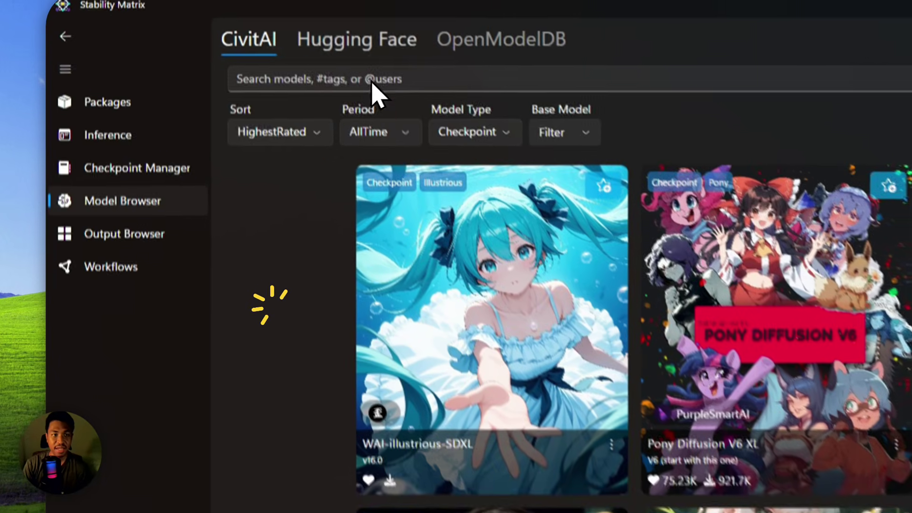
# Step: Search the CivitAI models for epicrealism and open the epiCRealism XL checkpoint page
pyautogui.click(167, 79)
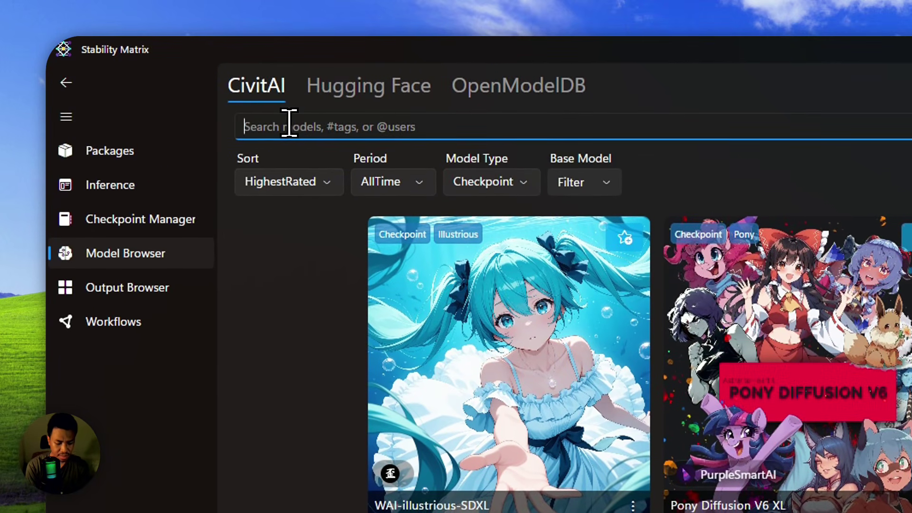
pyautogui.write('epicrealis')
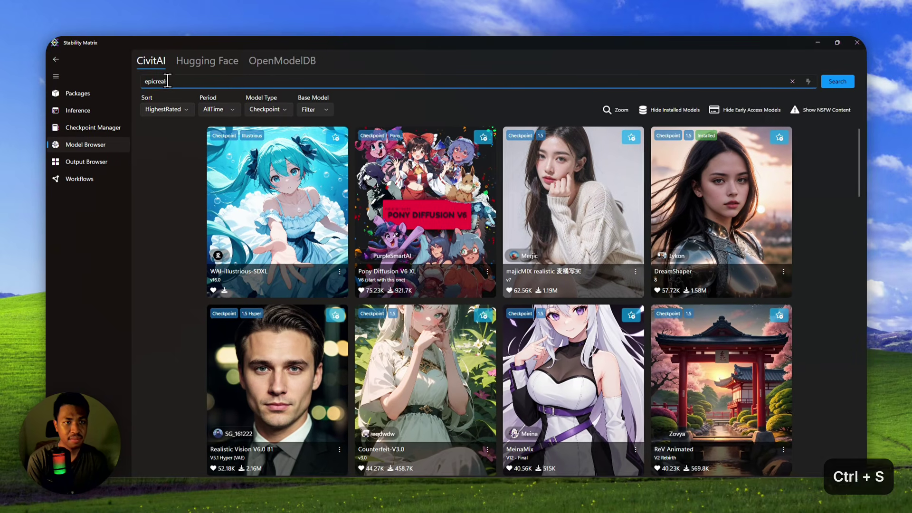
pyautogui.write('m')
pyautogui.press('Return')
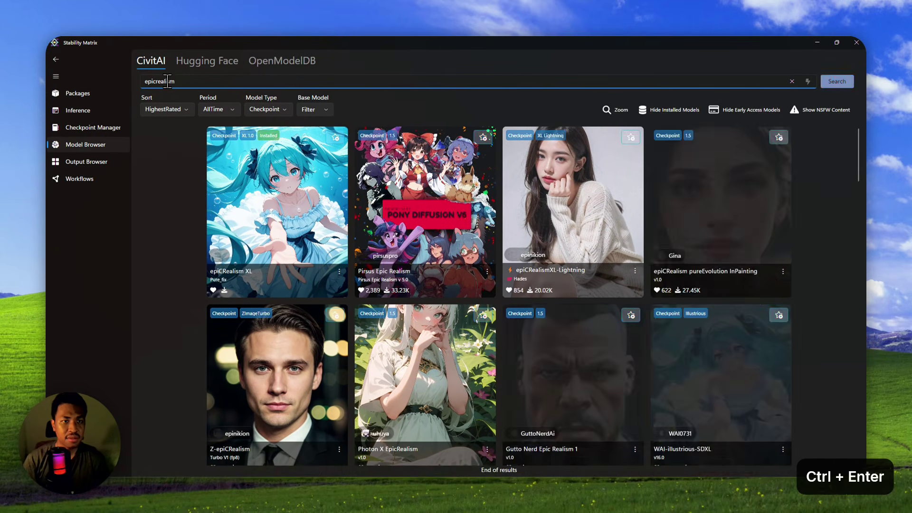
pyautogui.click(265, 178)
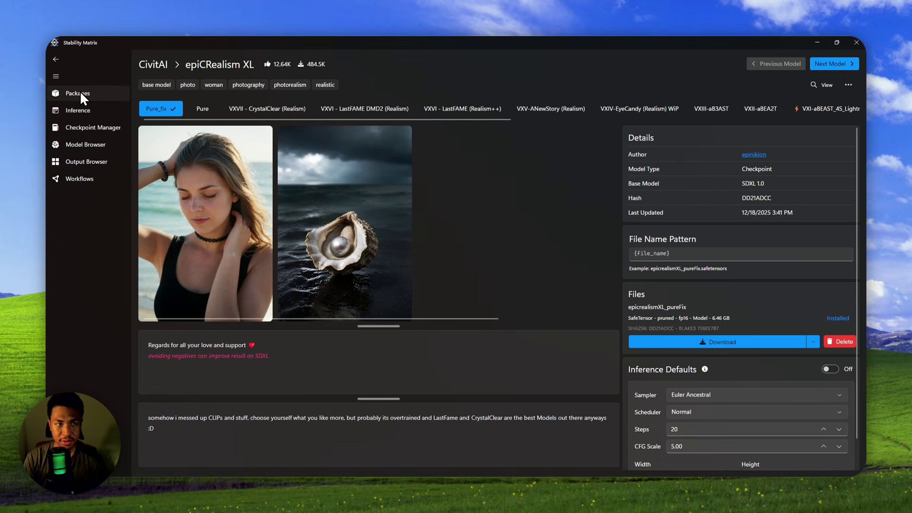
# Step: Make sure the installed Stable Diffusion WebUI reForge package has --api in its extra launch arguments, and save the launch options
pyautogui.click(81, 93)
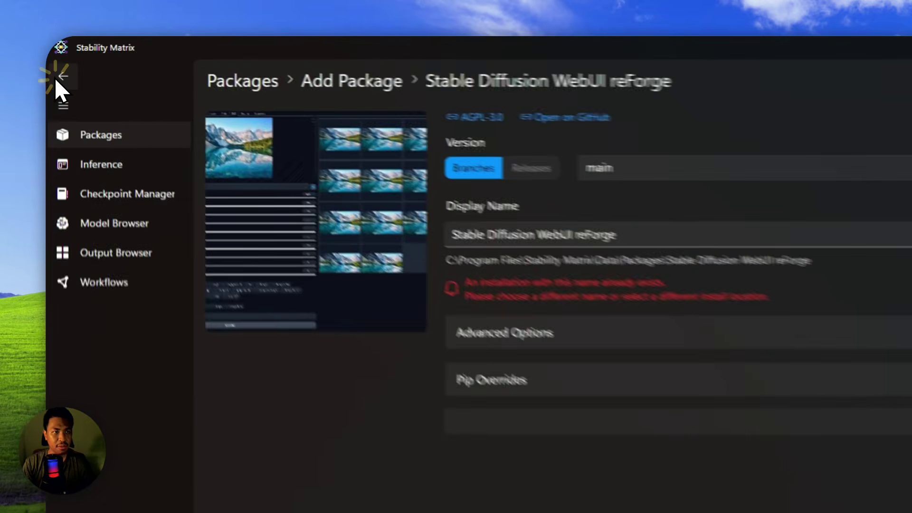
pyautogui.click(56, 60)
pyautogui.click(55, 61)
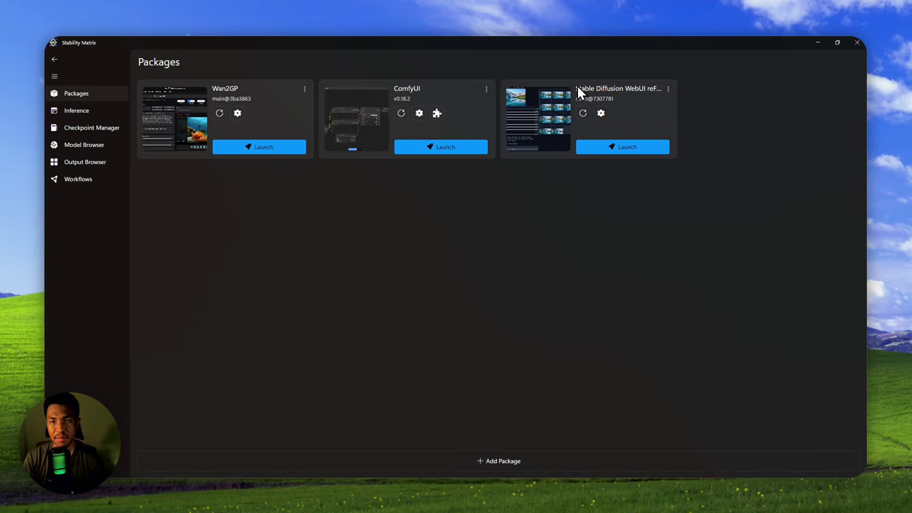
pyautogui.click(601, 113)
pyautogui.scroll(-3, 529, 217)
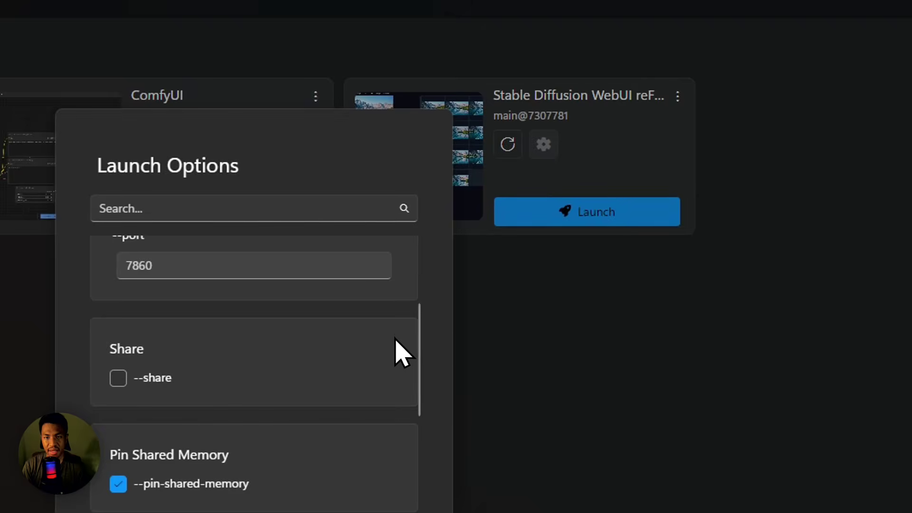
pyautogui.scroll(-10, 403, 353)
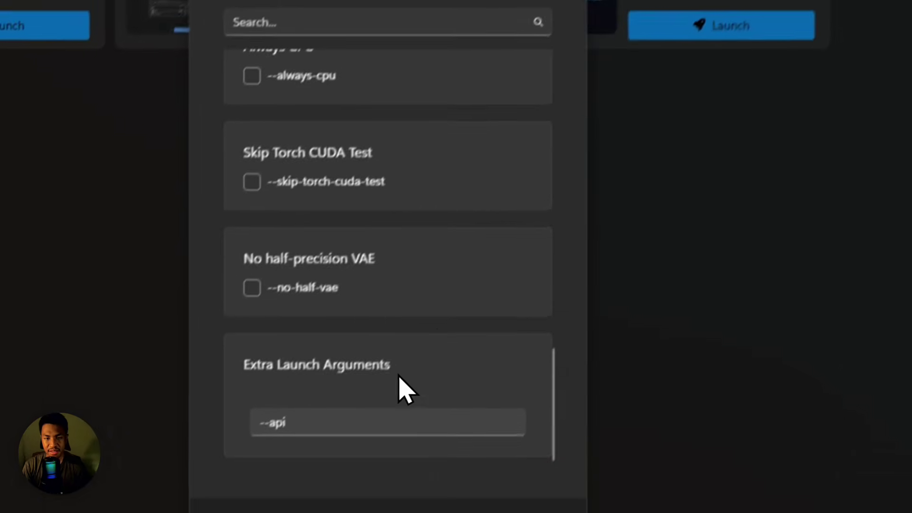
pyautogui.moveTo(329, 420); pyautogui.dragTo(216, 433)
pyautogui.click(252, 423)
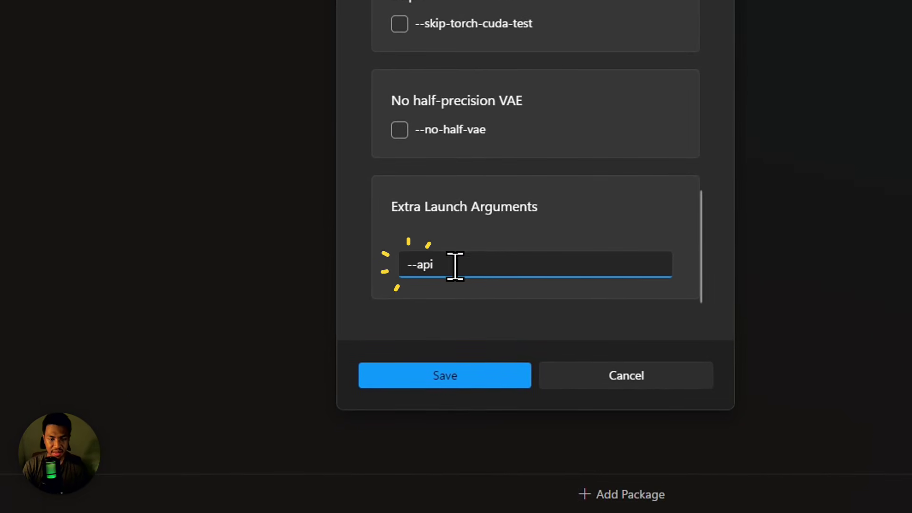
pyautogui.hotkey('ctrl', 'Right')
pyautogui.hotkey('ctrl', 'shift', 'Left')
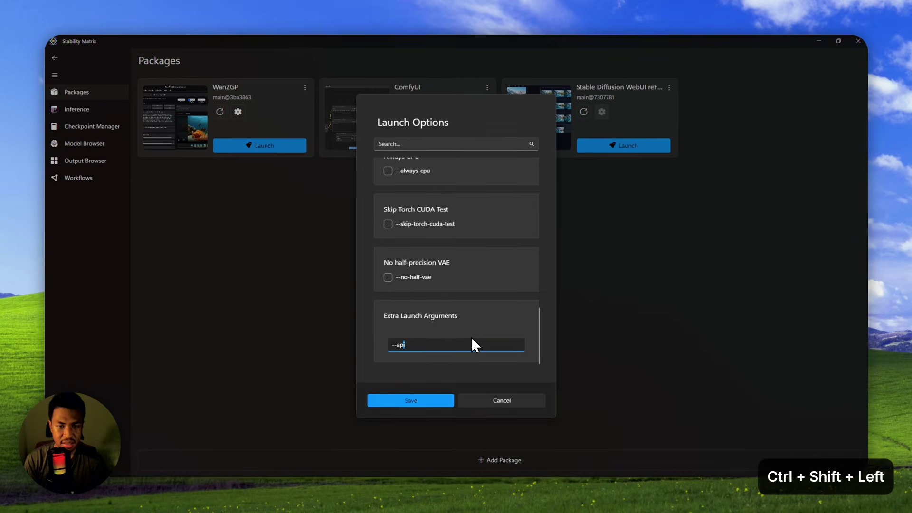
pyautogui.hotkey('ctrl', 'shift', 'Left')
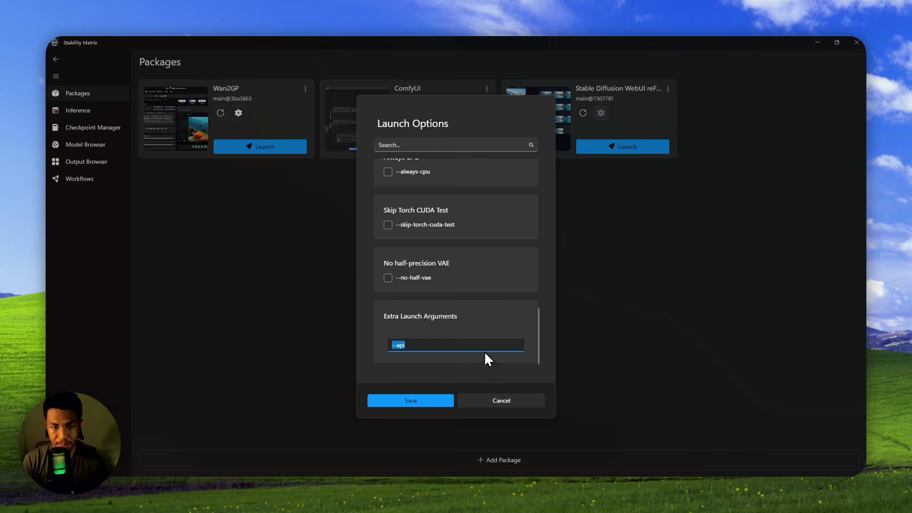
pyautogui.click(411, 394)
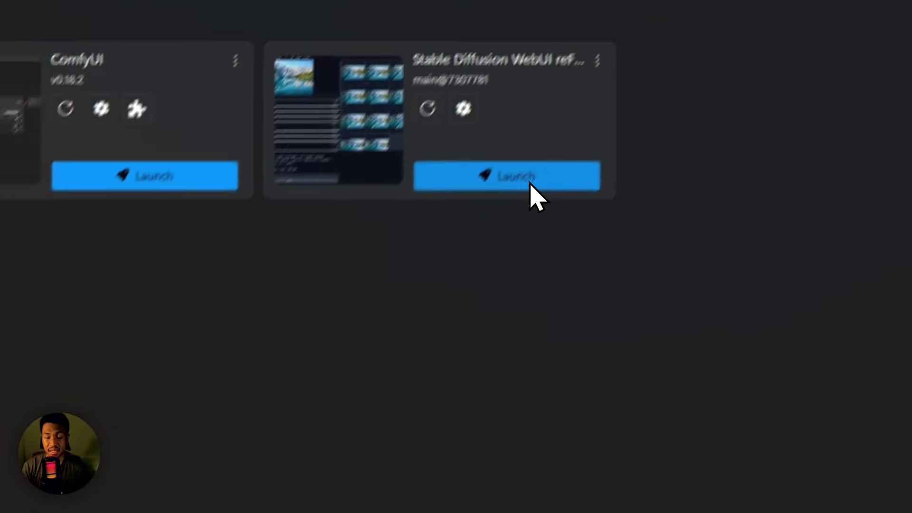
# Step: Launch Stable Diffusion WebUI reForge and choose the epicrealismXL_pureFix.safetensors checkpoint in its web interface
pyautogui.click(632, 148)
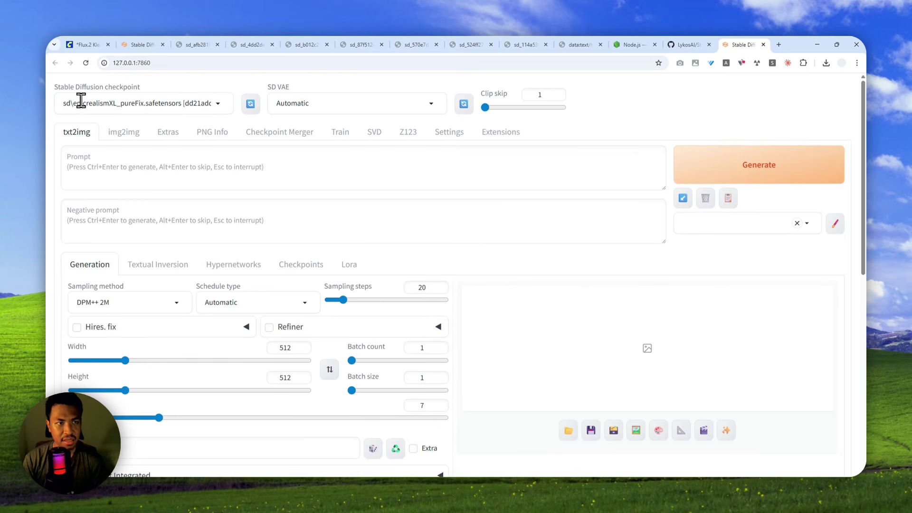
pyautogui.click(96, 103)
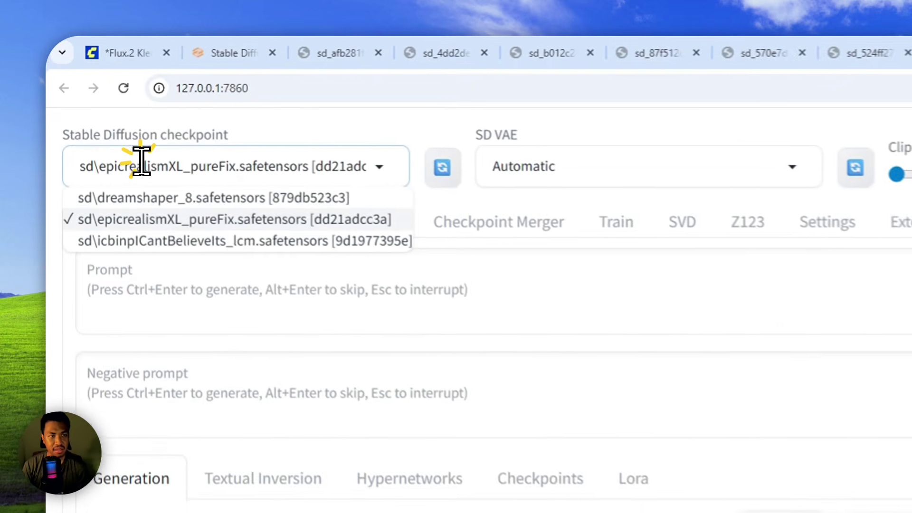
pyautogui.click(160, 229)
# Step: Enter "a picture of an orange cat" as the txt2img prompt, leaving the negative prompt empty
pyautogui.click(223, 304)
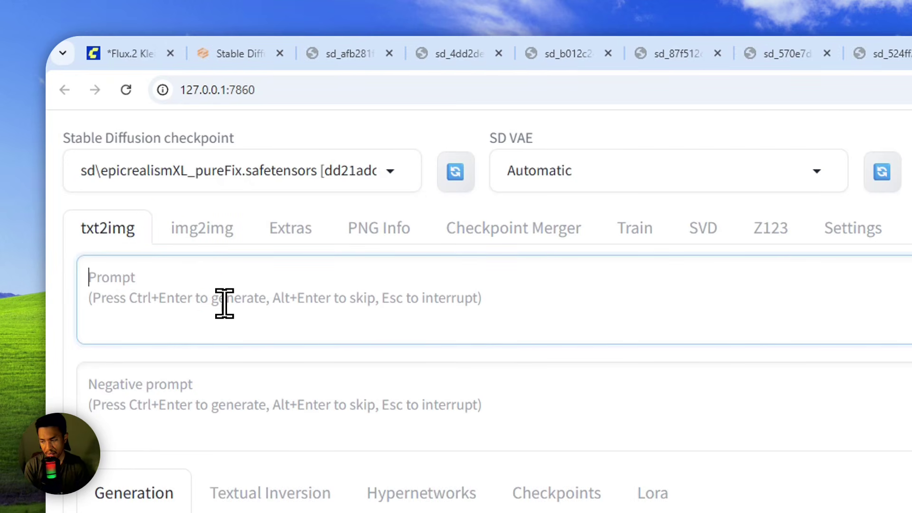
pyautogui.write('a picture of an orange cat')
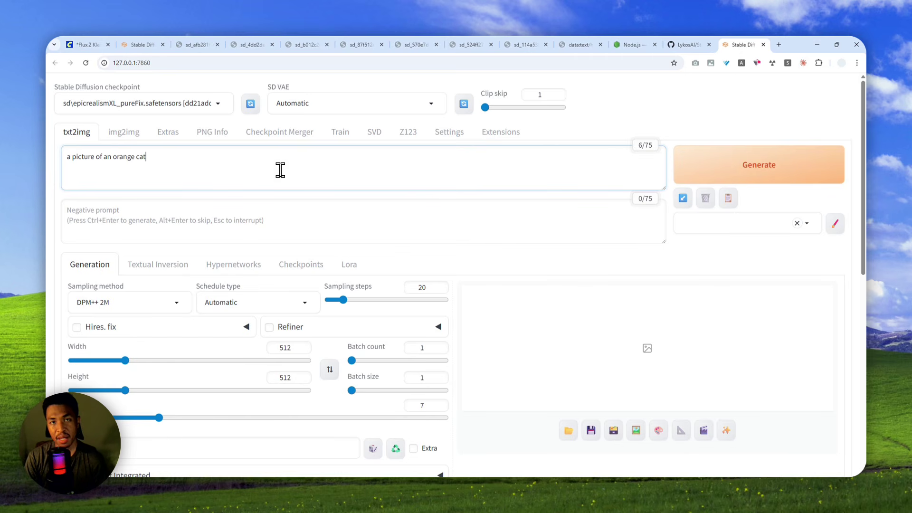
pyautogui.scroll(-2, 252, 195)
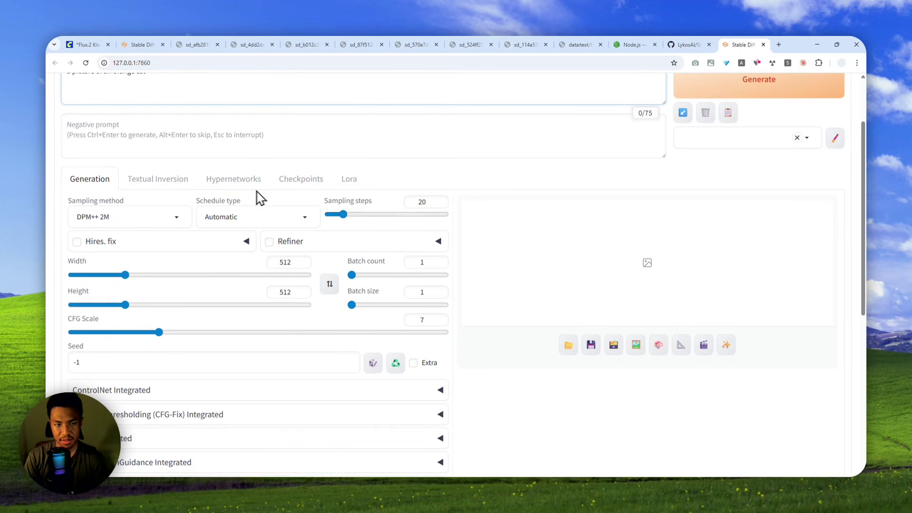
pyautogui.scroll(2, 269, 230)
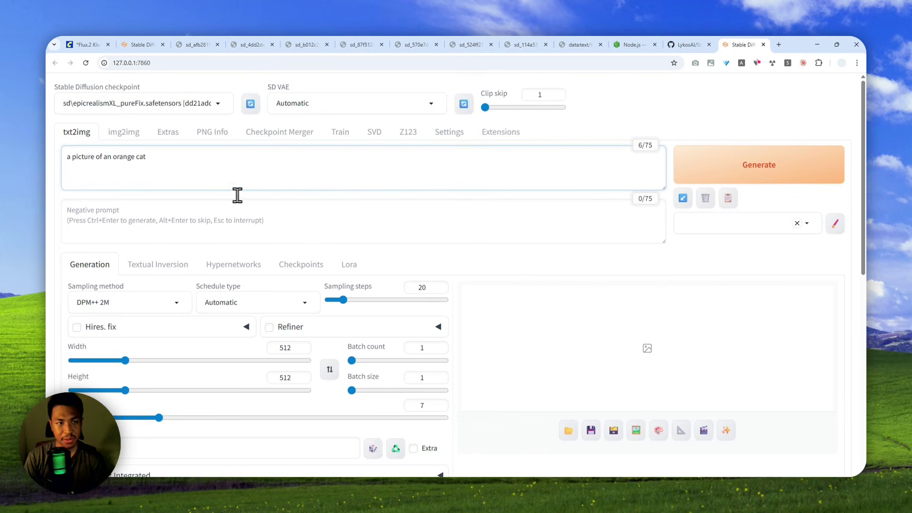
pyautogui.click(164, 155)
pyautogui.click(190, 304)
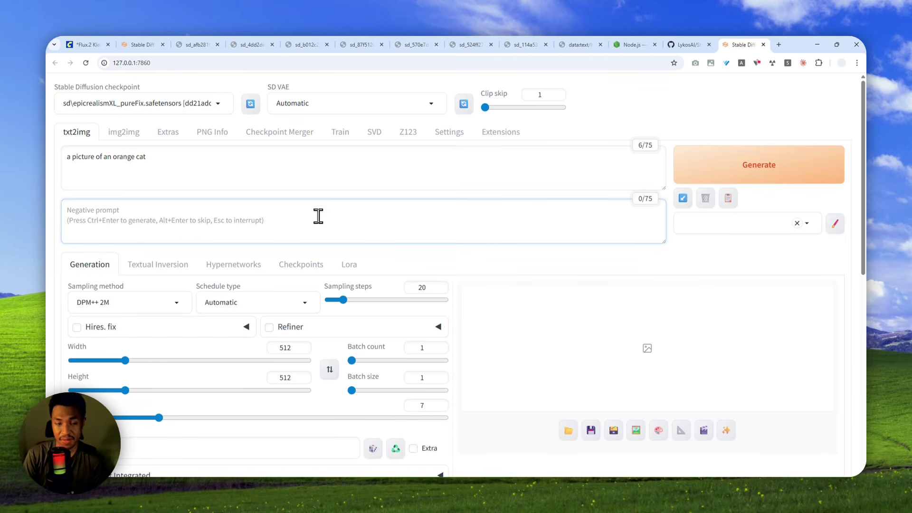
# Step: Set the sampling steps to 22 in the generation settings
pyautogui.scroll(-3, 318, 224)
pyautogui.scroll(1, 317, 216)
pyautogui.moveTo(341, 208); pyautogui.dragTo(342, 213)
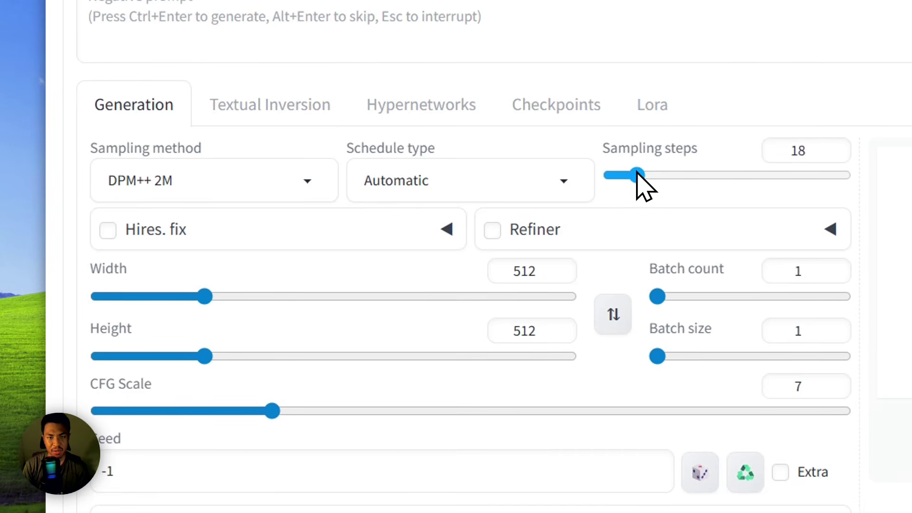
pyautogui.moveTo(637, 176); pyautogui.dragTo(644, 177)
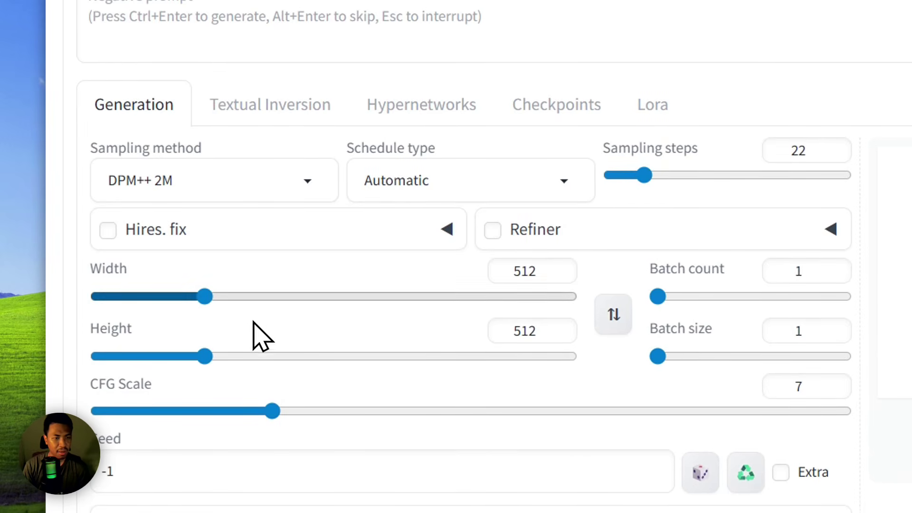
# Step: Set both the width and the height of the generated image to 1024
pyautogui.scroll(-1, 247, 309)
pyautogui.doubleClick(521, 240)
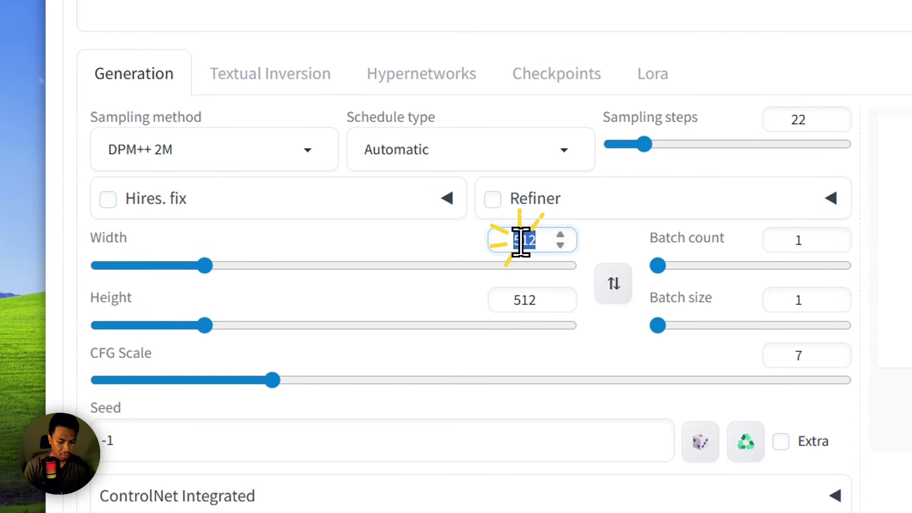
pyautogui.write('1024')
pyautogui.press('Tab')
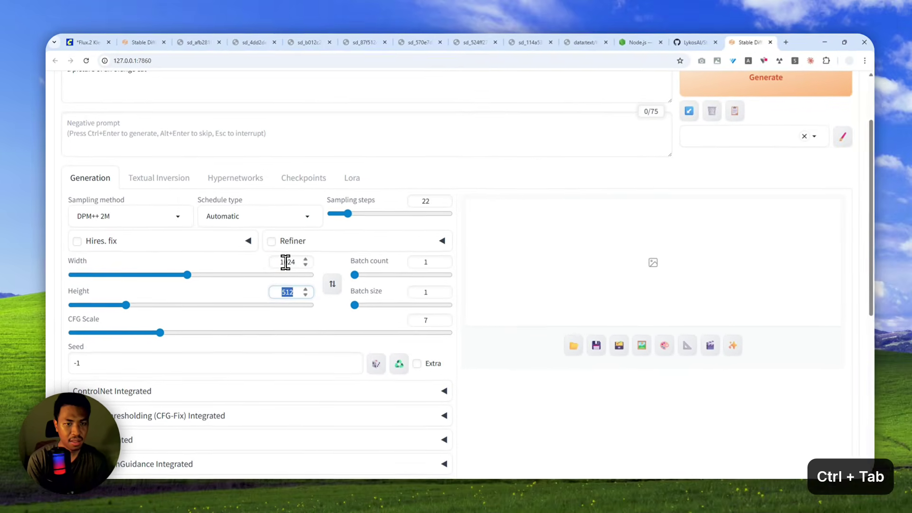
pyautogui.write('1024')
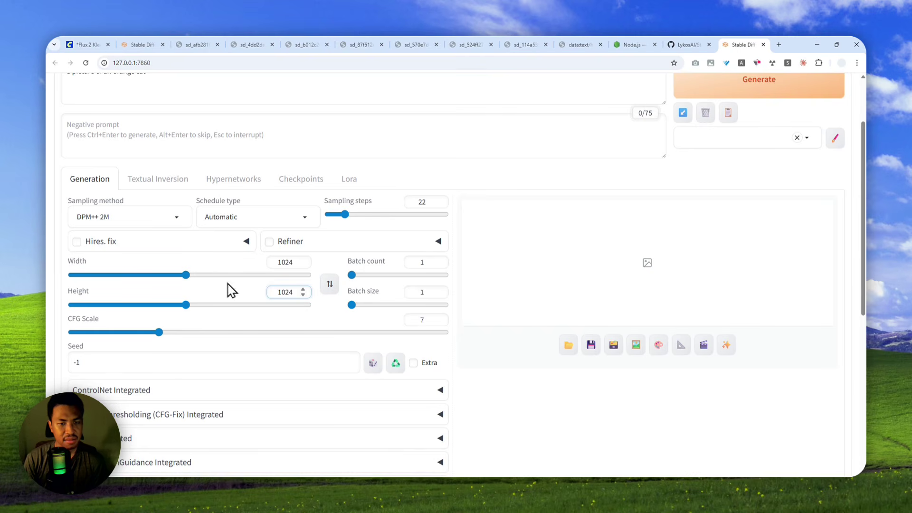
# Step: Generate the txt2img image from the orange cat prompt with the current settings
pyautogui.click(214, 265)
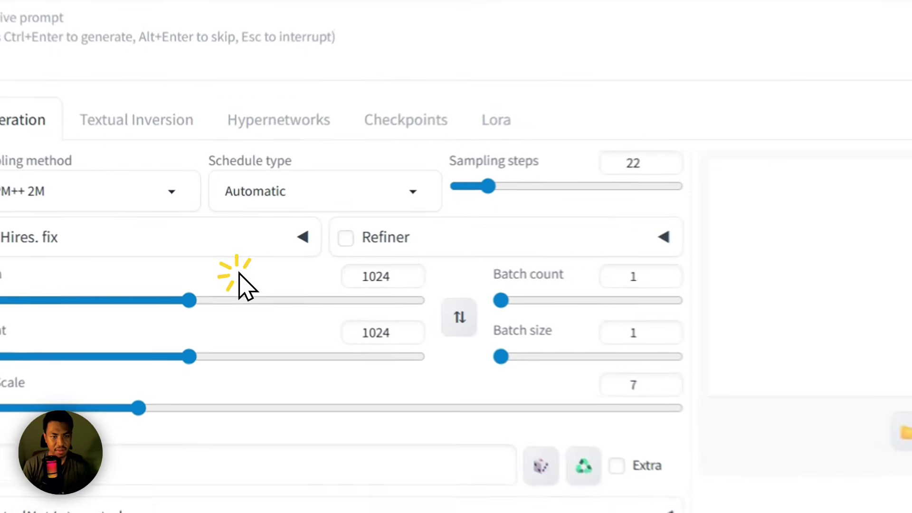
pyautogui.scroll(2, 214, 264)
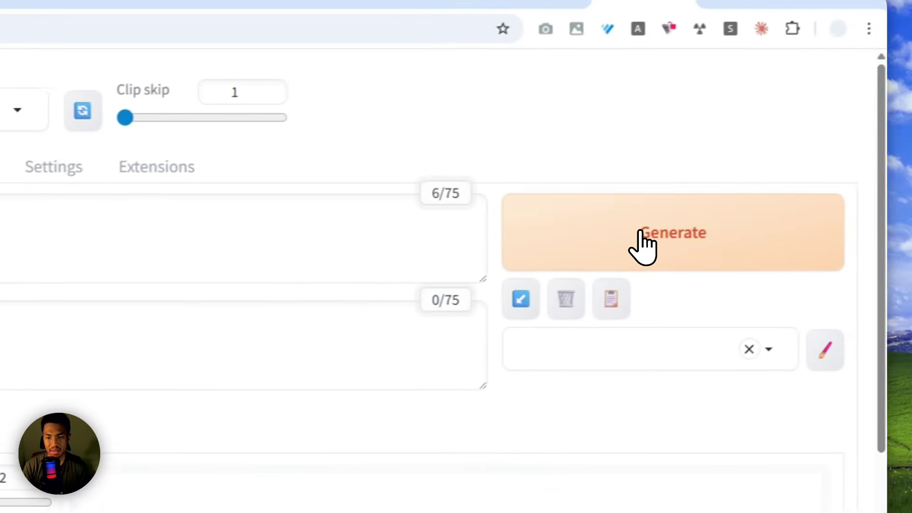
pyautogui.click(815, 194)
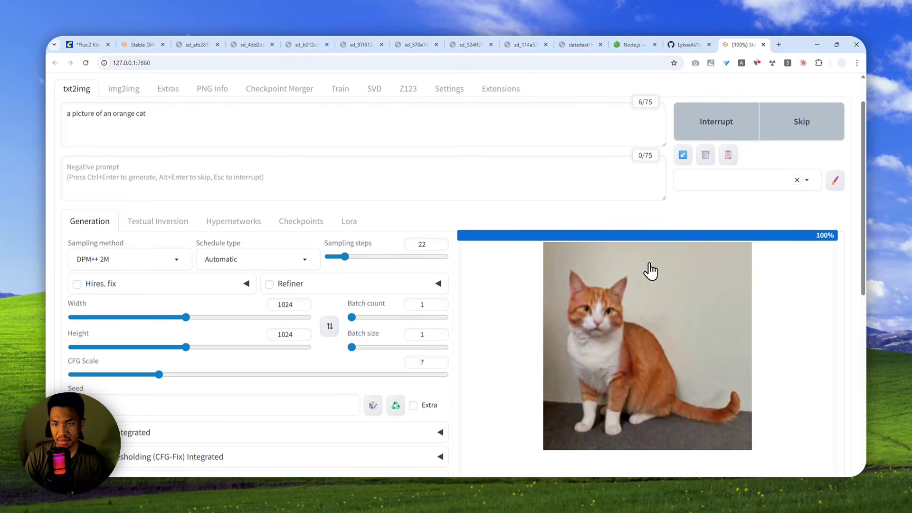
# Step: View the generated cat image at full size, and examine the generation parameters listed below it
pyautogui.scroll(-2, 642, 330)
pyautogui.click(632, 230)
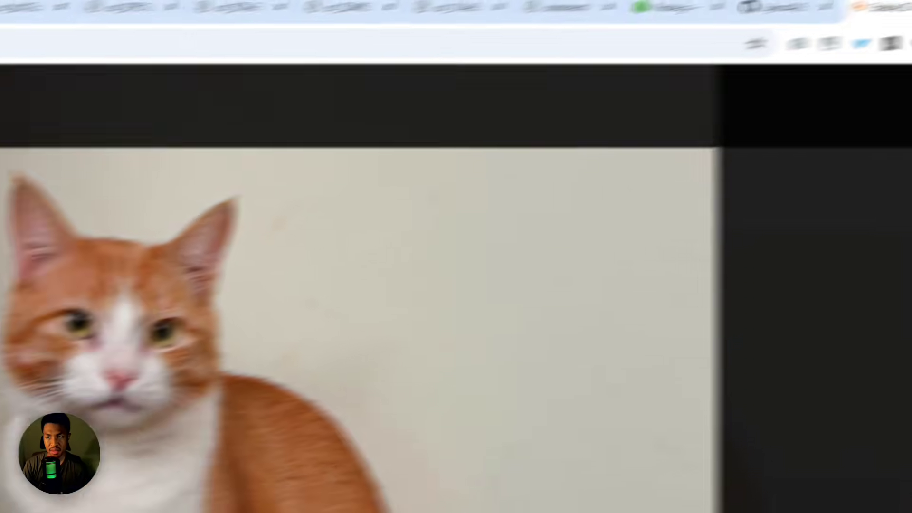
pyautogui.click(833, 145)
pyautogui.scroll(-2, 423, 333)
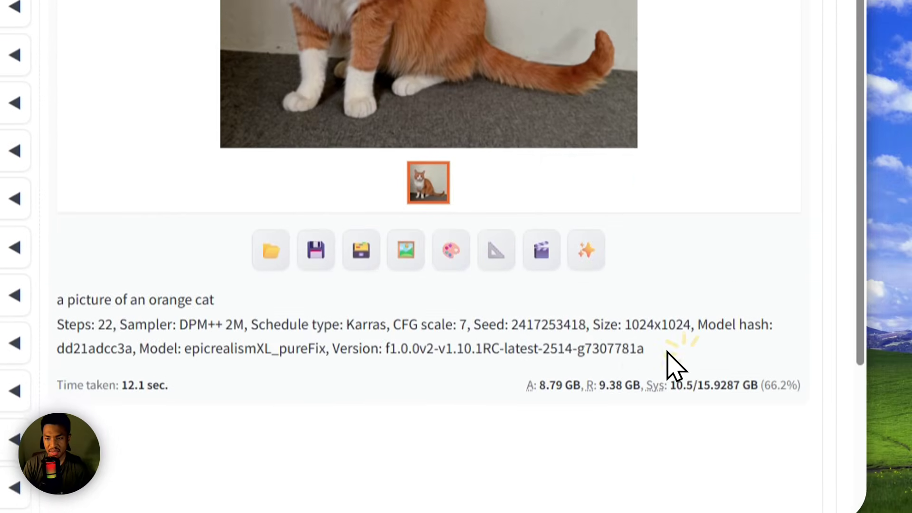
pyautogui.moveTo(665, 351); pyautogui.dragTo(51, 313)
pyautogui.moveTo(347, 267); pyautogui.dragTo(354, 286)
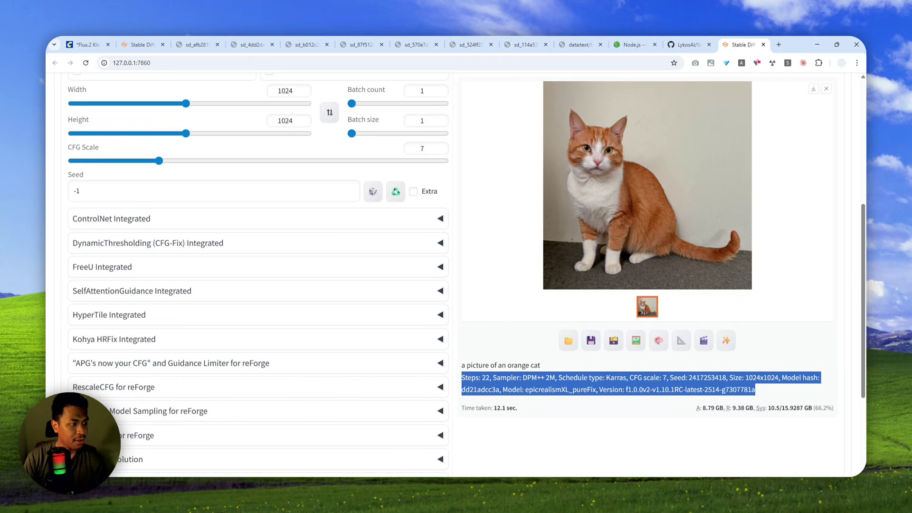
# Step: Open the image-gen-mcp repository on GitHub and download its source code as a ZIP archive
pyautogui.click(689, 45)
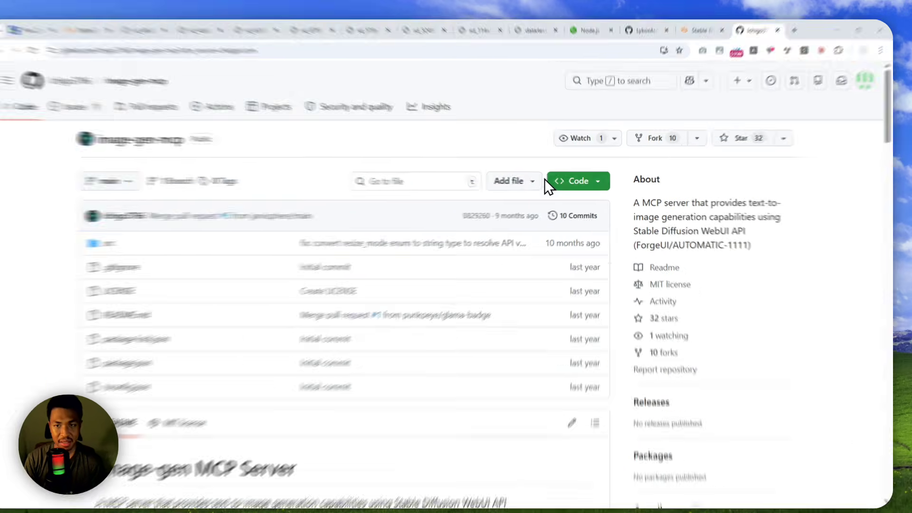
pyautogui.click(582, 181)
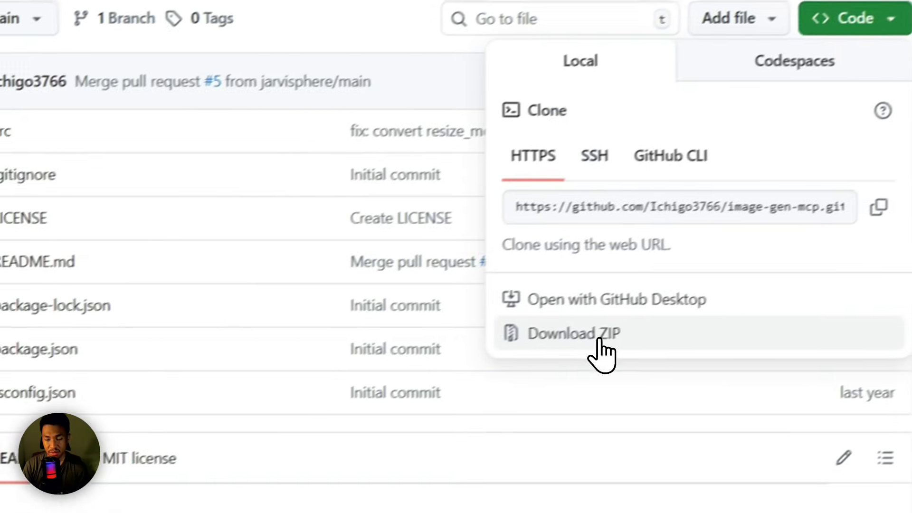
pyautogui.click(612, 319)
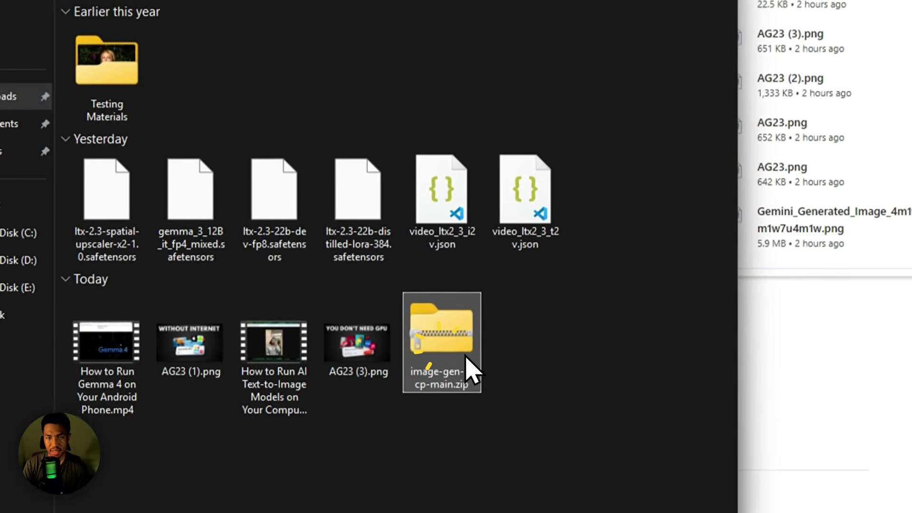
# Step: Extract image-gen-mcp-main.zip into its own folder in Downloads and open the inner image-gen-mcp-main folder
pyautogui.rightClick(453, 343)
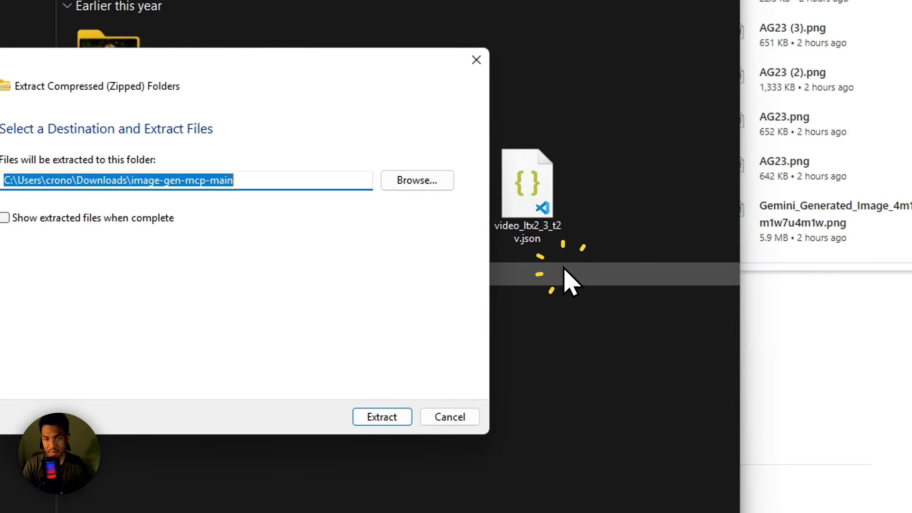
pyautogui.click(391, 415)
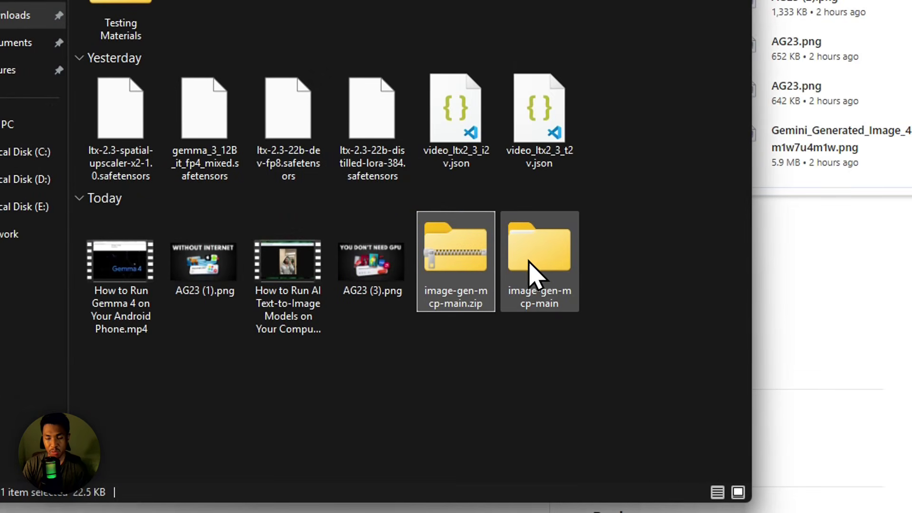
pyautogui.doubleClick(550, 268)
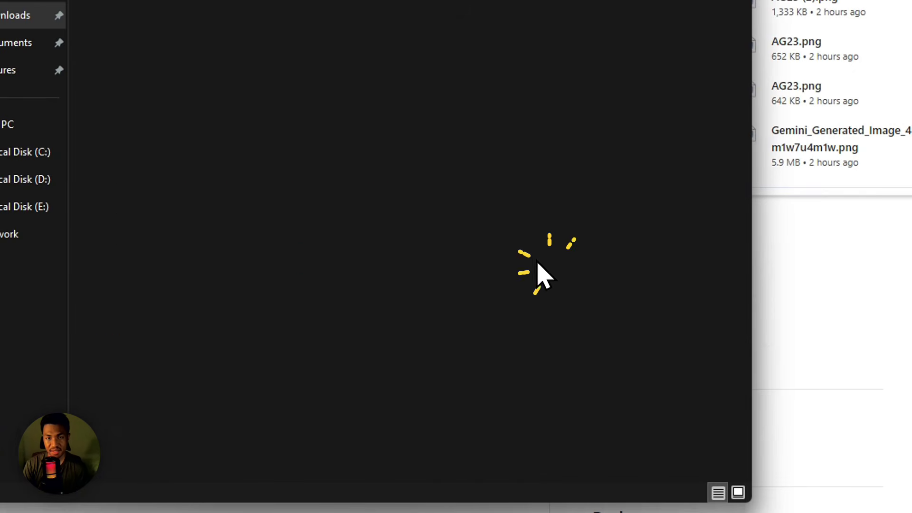
pyautogui.doubleClick(320, 173)
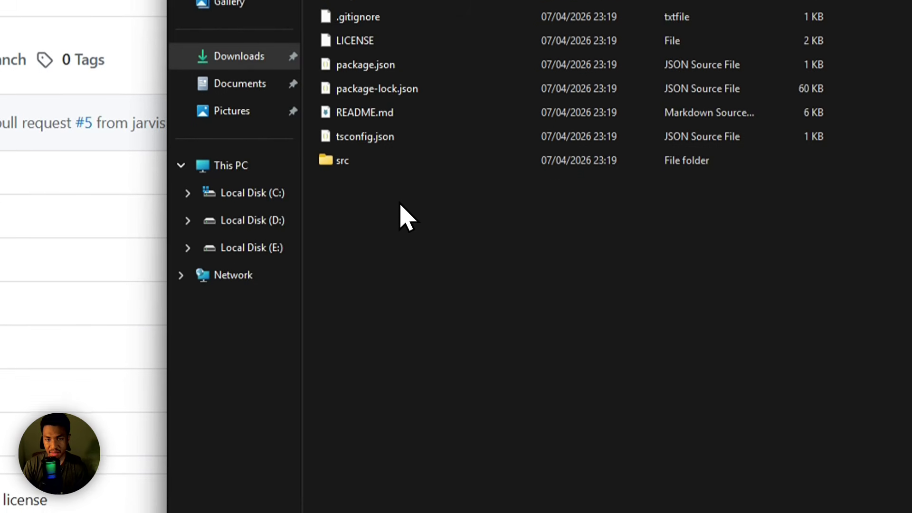
# Step: Open a terminal in the inner image-gen-mcp-main folder and install the dependencies with "npm install"
pyautogui.rightClick(400, 207)
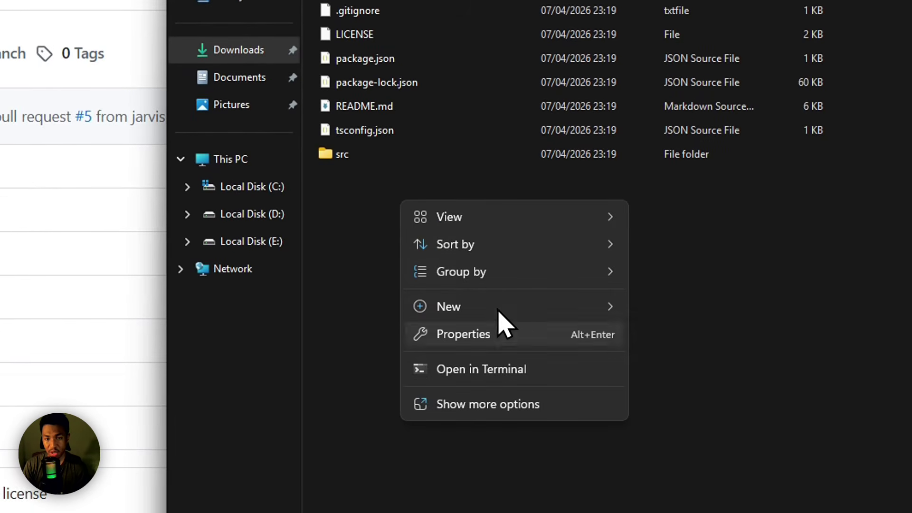
pyautogui.click(487, 370)
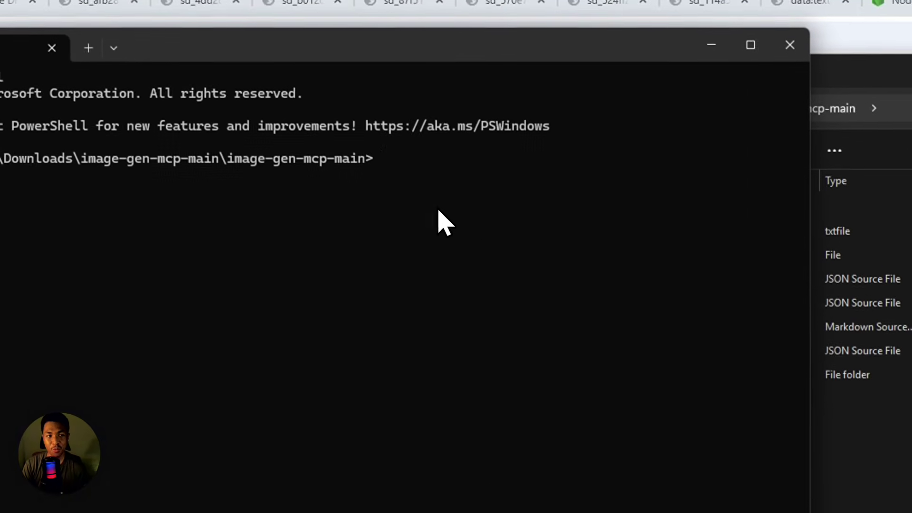
pyautogui.moveTo(299, 68); pyautogui.dragTo(420, 270)
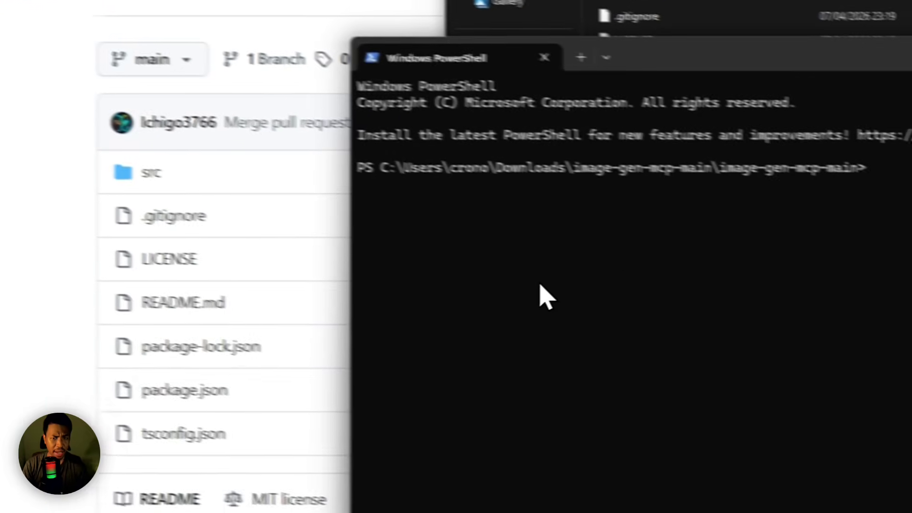
pyautogui.click(902, 346)
pyautogui.write('npm install')
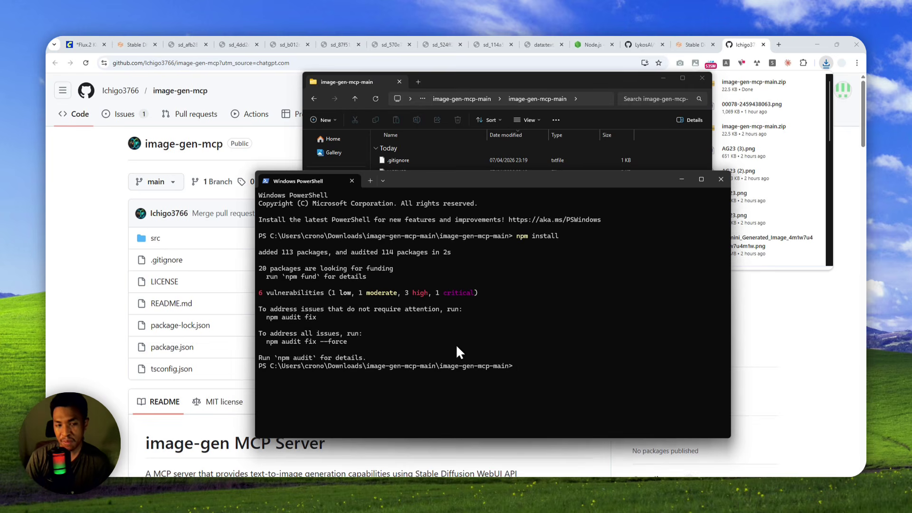
# Step: Repair the vulnerable packages with "npm audit fix" and compile the server with "npm run build"
pyautogui.write('npm audit fix')
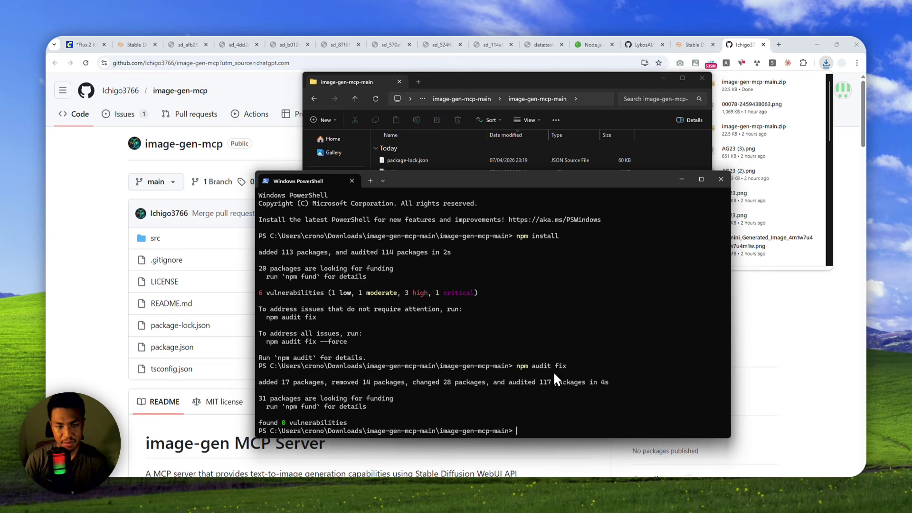
pyautogui.moveTo(274, 423); pyautogui.dragTo(368, 420)
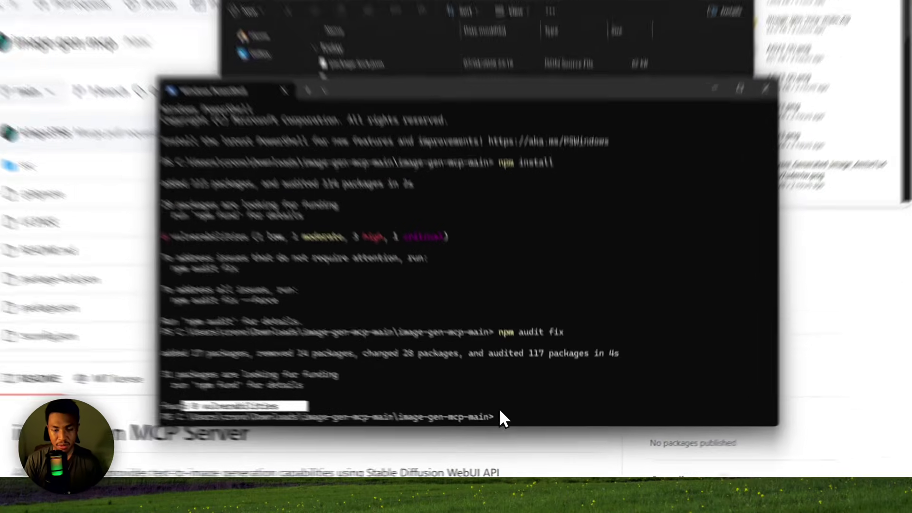
pyautogui.click(522, 432)
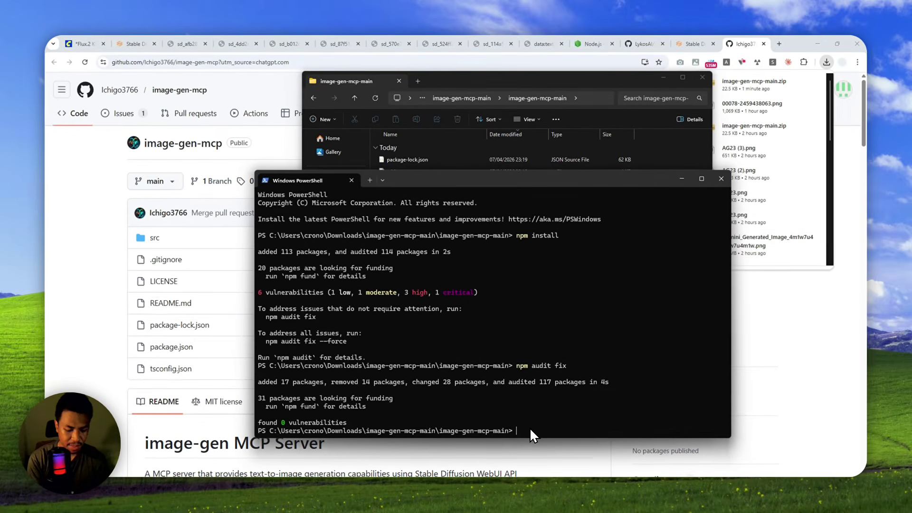
pyautogui.write('npm run build')
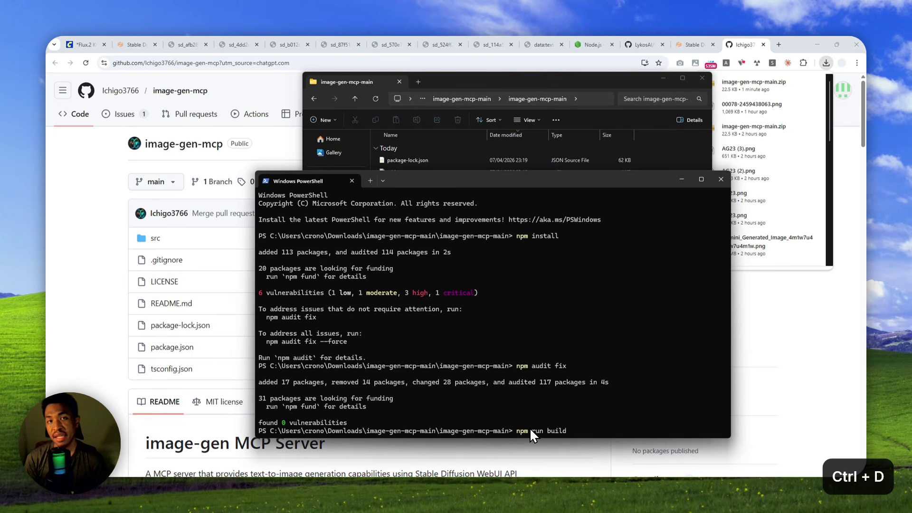
pyautogui.press('Return')
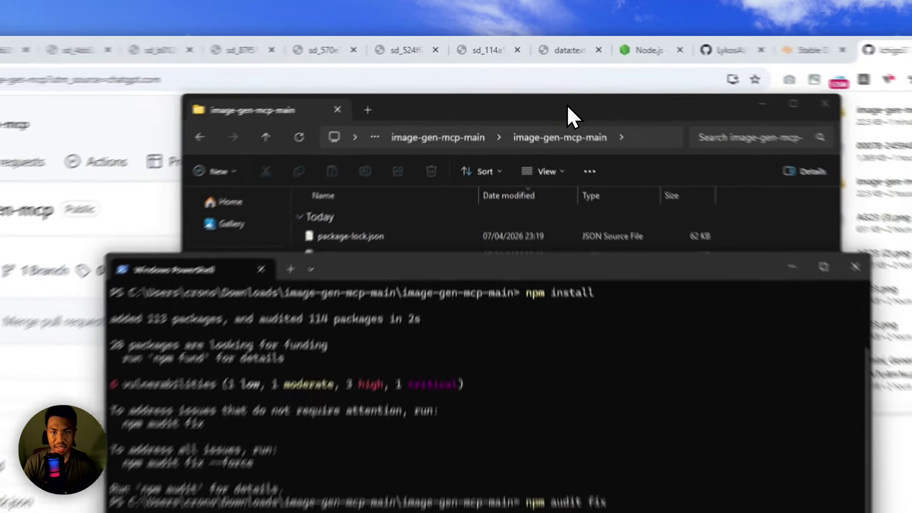
# Step: Open the build folder inside image-gen-mcp-main and check it for the compiled index.js file
pyautogui.moveTo(542, 80); pyautogui.dragTo(514, 85)
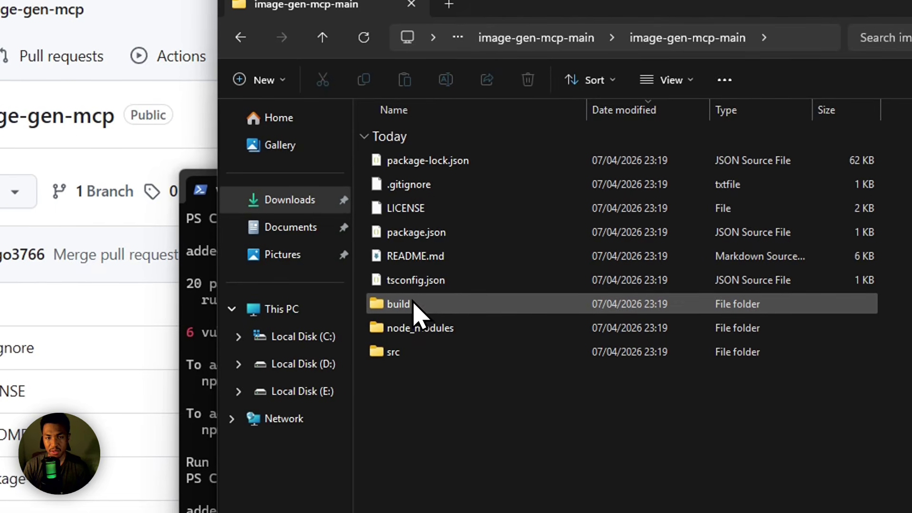
pyautogui.doubleClick(417, 307)
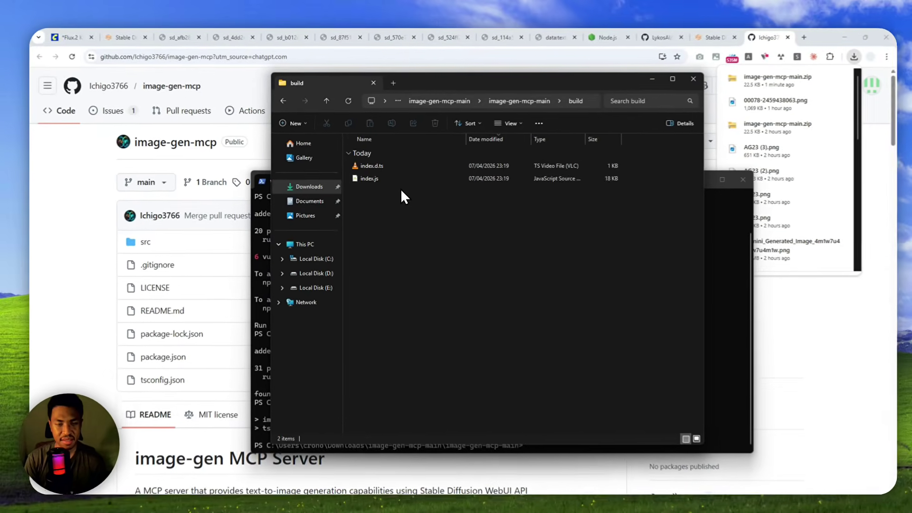
pyautogui.click(467, 187)
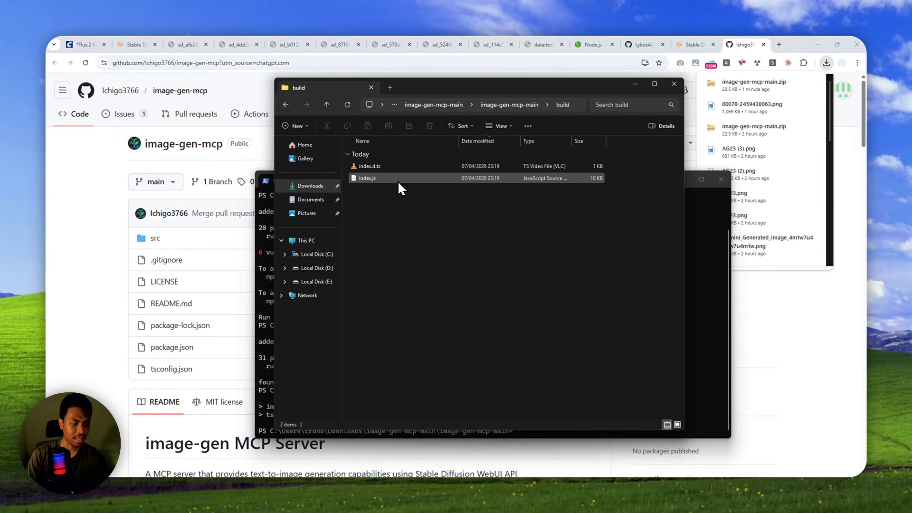
pyautogui.moveTo(399, 189); pyautogui.dragTo(66, 257)
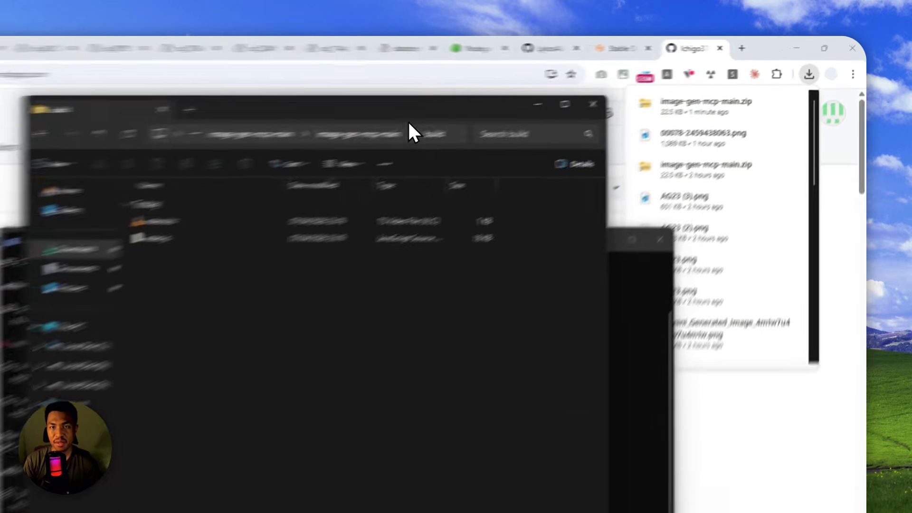
# Step: Clear away the folder and terminal windows, open the mcpServers JSON template in the browser, and select its "INDEX.JS LOCATION HERE" placeholder
pyautogui.click(530, 82)
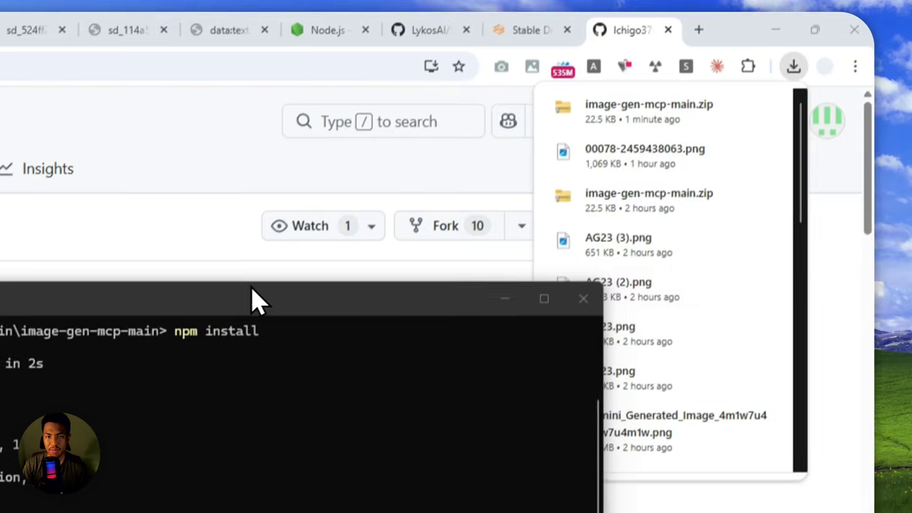
pyautogui.click(110, 313)
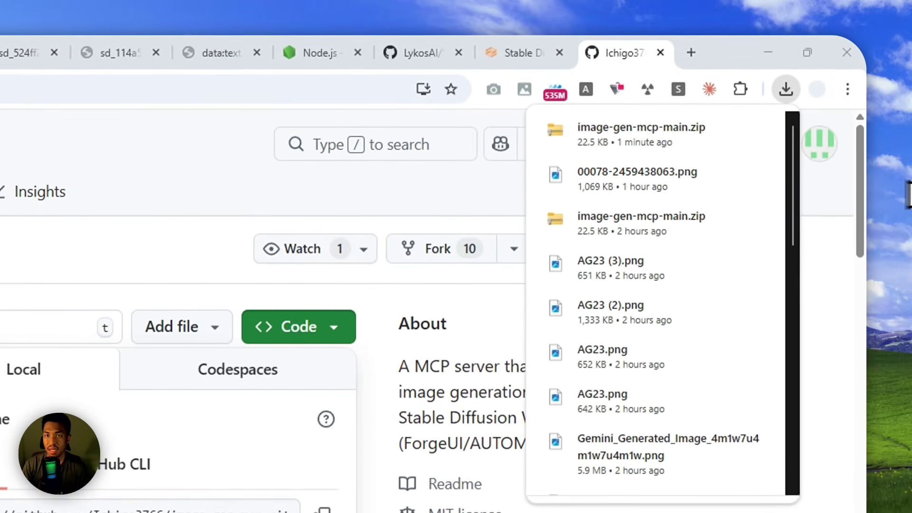
pyautogui.click(216, 47)
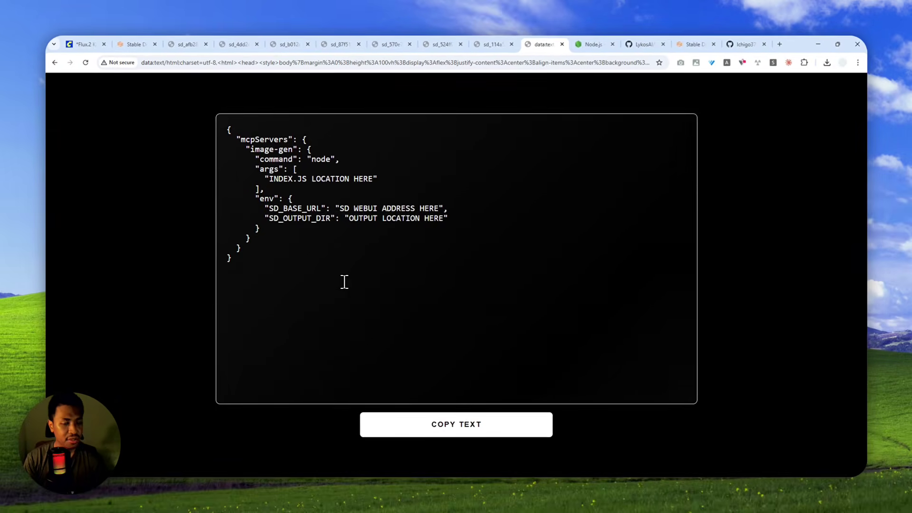
pyautogui.click(355, 271)
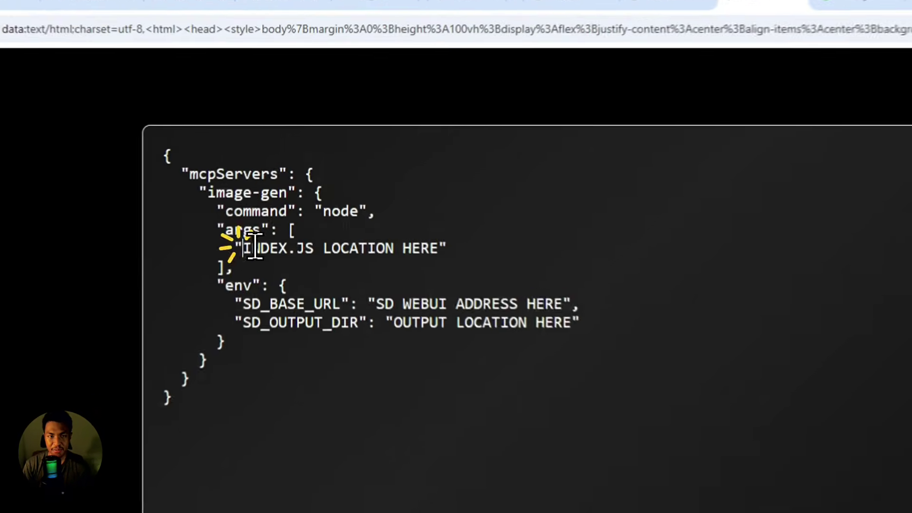
pyautogui.moveTo(269, 179); pyautogui.dragTo(352, 179)
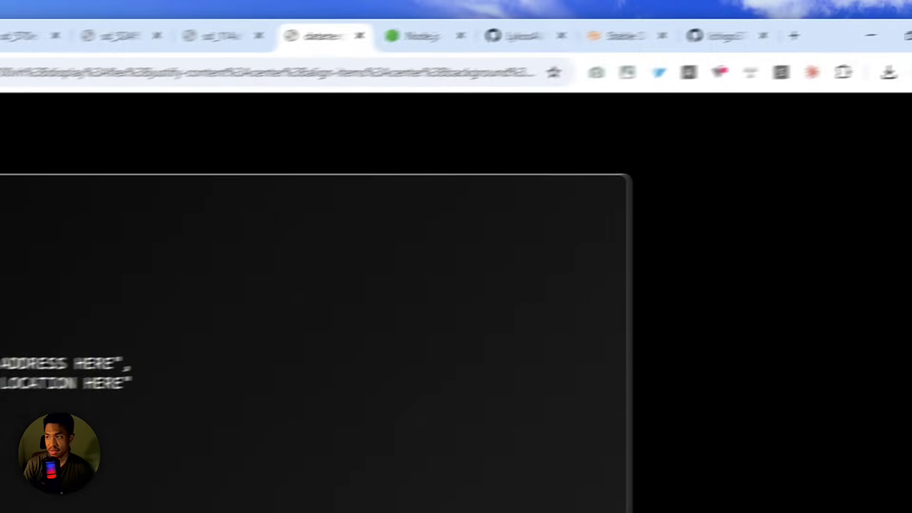
# Step: Copy the full path of index.js from the inner image-gen-mcp-main project's build folder and return to the JSON template
pyautogui.hotkey('alt', 'Tab')
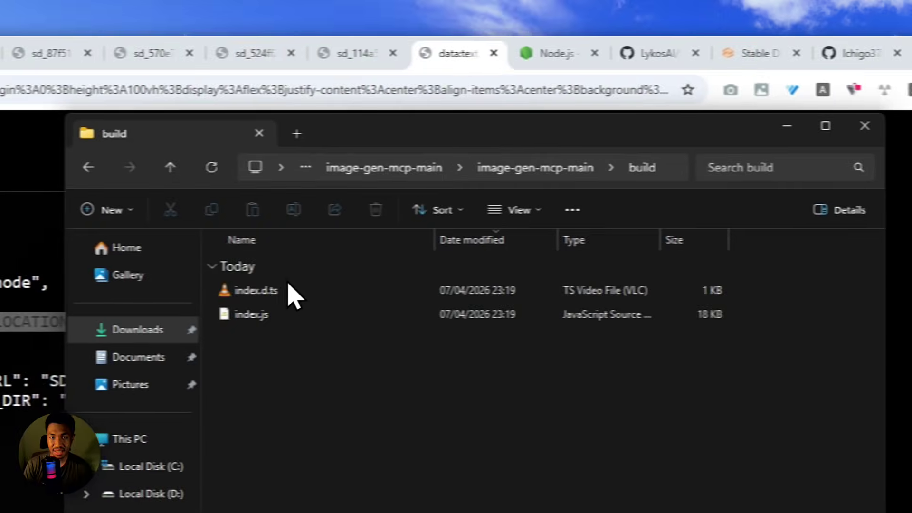
pyautogui.click(357, 320)
pyautogui.click(570, 170)
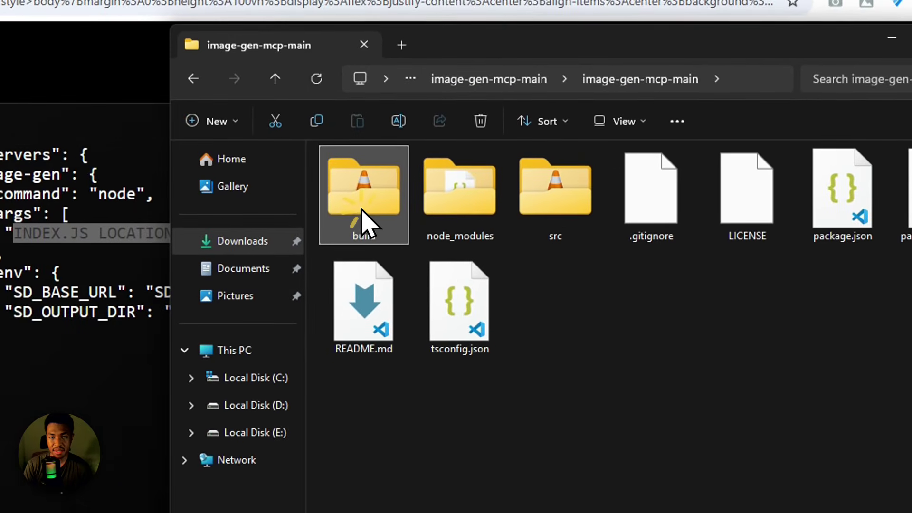
pyautogui.doubleClick(352, 237)
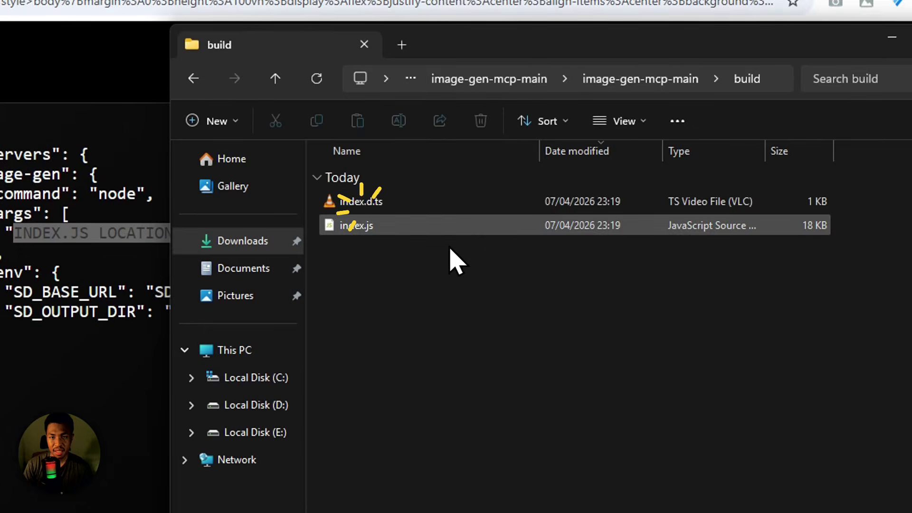
pyautogui.rightClick(395, 229)
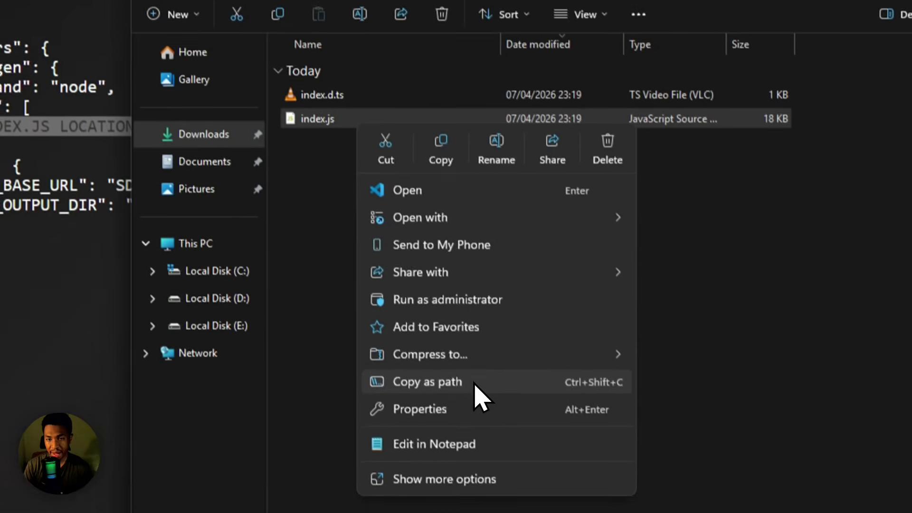
pyautogui.click(487, 490)
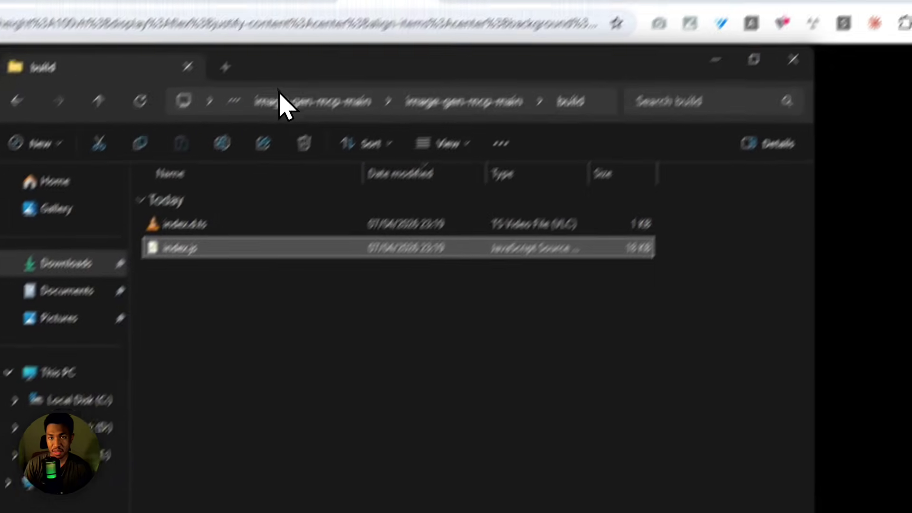
pyautogui.click(218, 127)
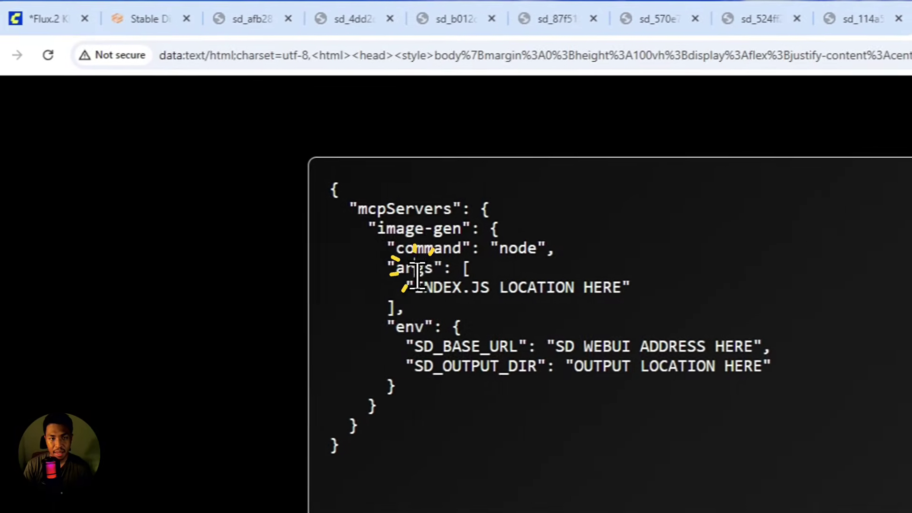
# Step: Replace the quoted "INDEX.JS LOCATION HERE" placeholder under args with the copied index.js path
pyautogui.moveTo(430, 285); pyautogui.dragTo(635, 280)
pyautogui.click(635, 279)
pyautogui.tripleClick(635, 276)
pyautogui.click(635, 278)
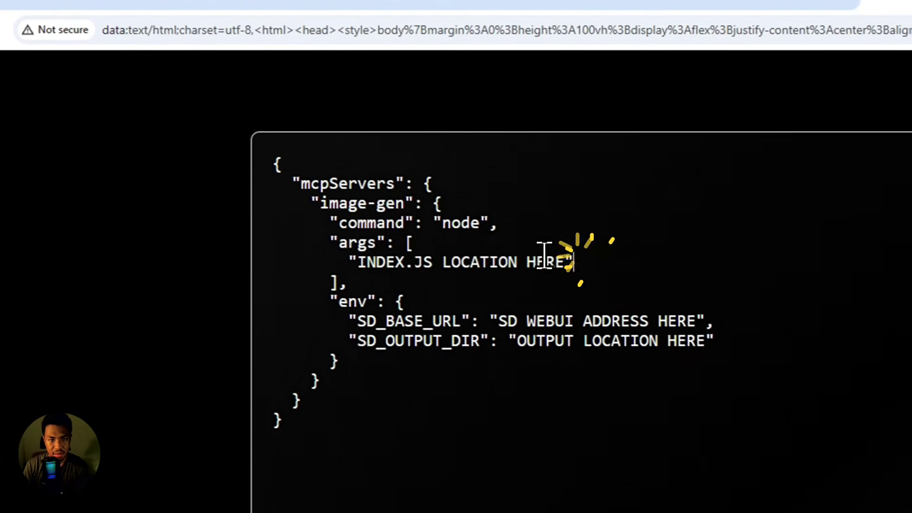
pyautogui.moveTo(545, 256); pyautogui.dragTo(328, 256)
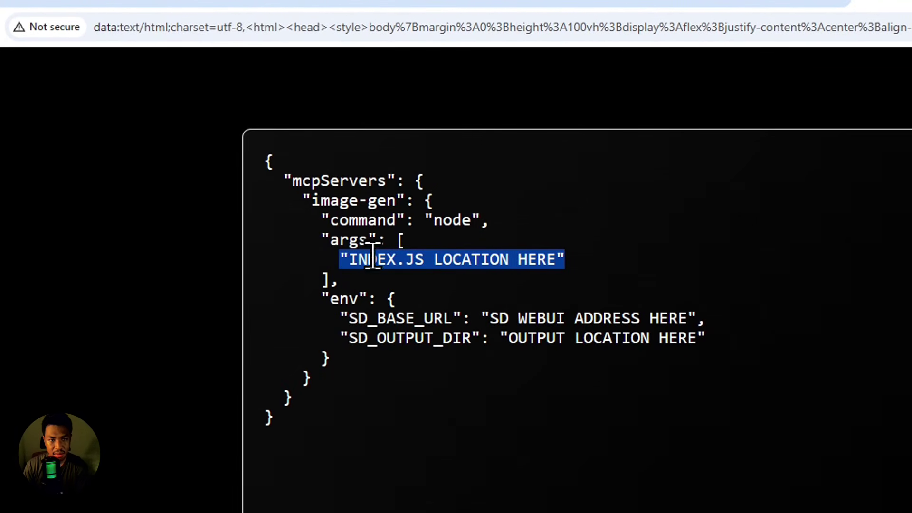
pyautogui.hotkey('ctrl', 'BackSpace')
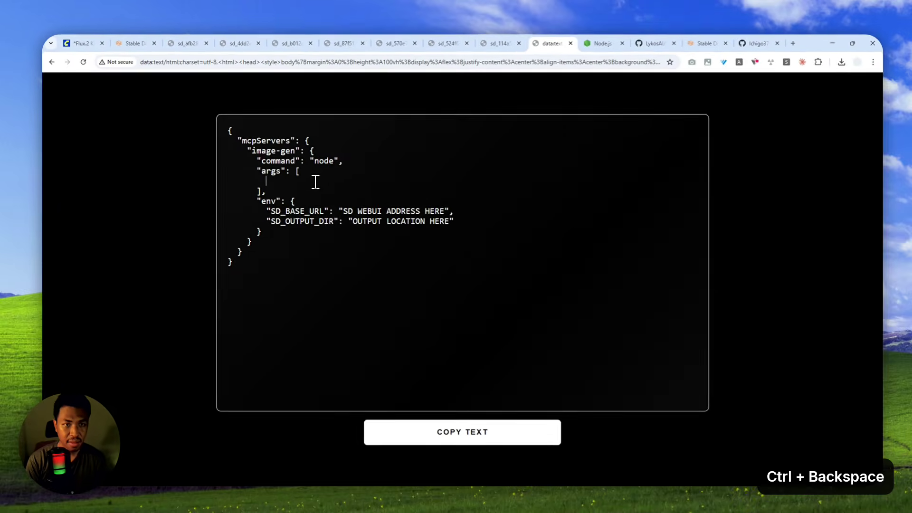
pyautogui.write('"C:\\Users\\Crono\\Downloads\\image-gen-mcp-main\\image-gen-mcp-main\\build\\index.js"')
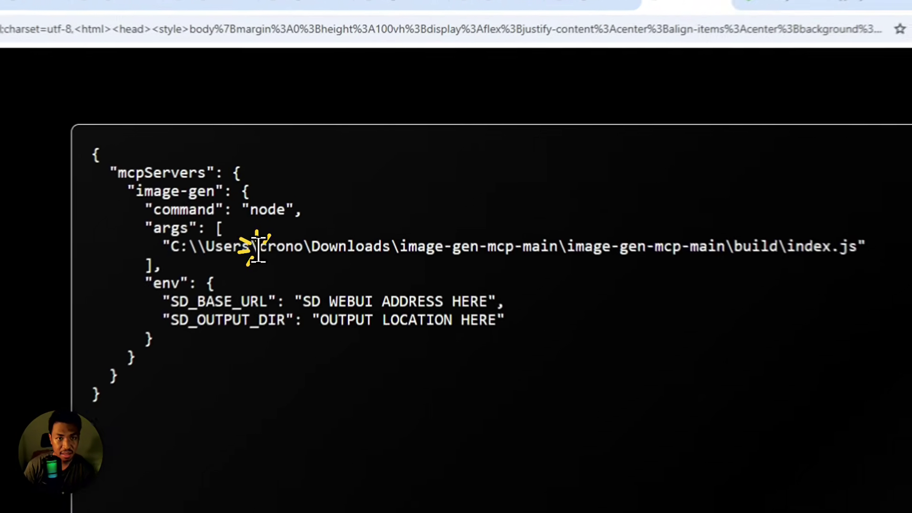
# Step: Escape the index.js path under args by doubling the backslashes between its folder names
pyautogui.click(315, 179)
pyautogui.write('\\')
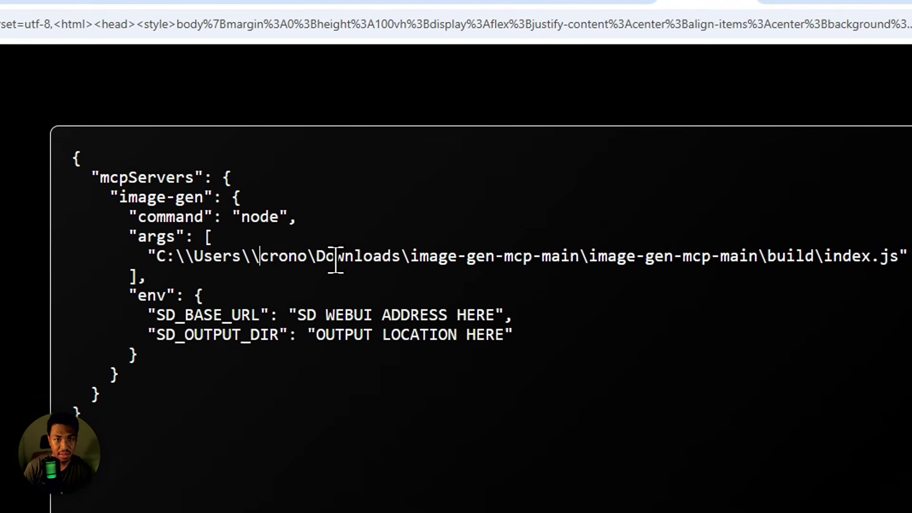
pyautogui.write('\\')
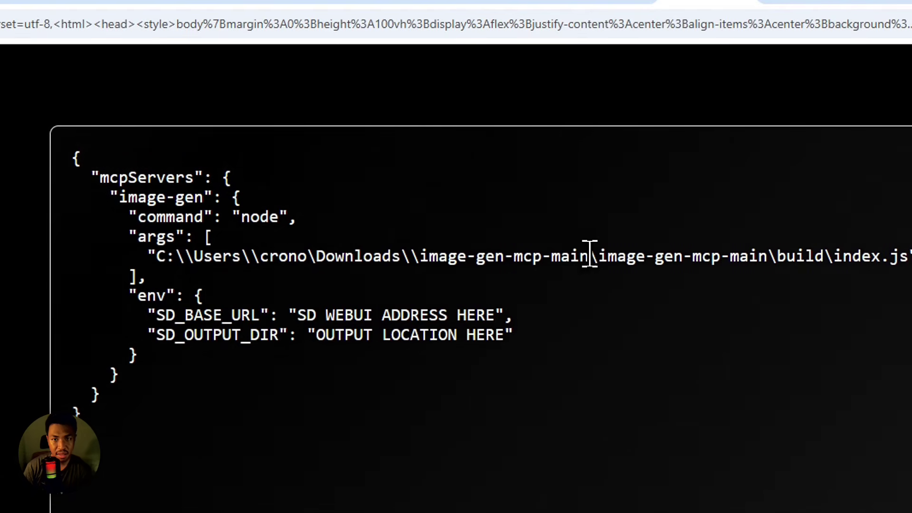
pyautogui.click(786, 257)
pyautogui.write('\\')
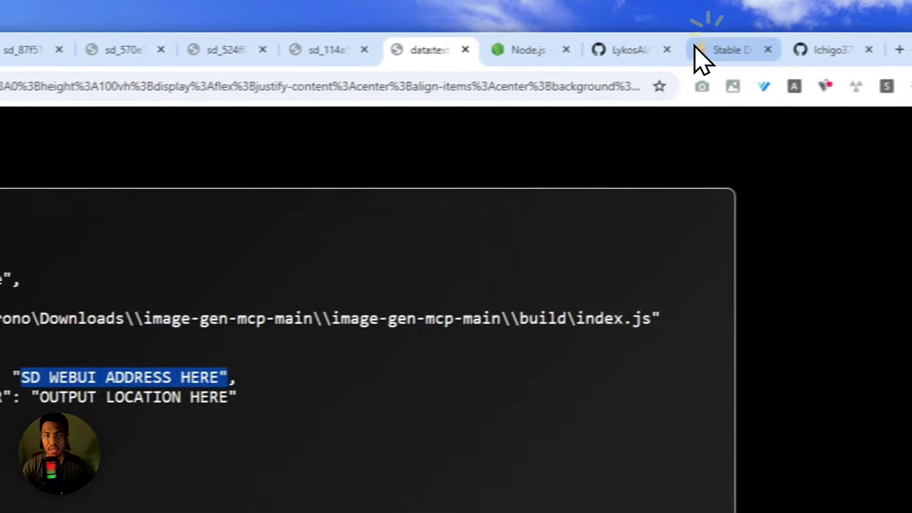
# Step: Switch to the Stable Diffusion WebUI page and copy its address, 127.0.0.1:7860
pyautogui.click(696, 57)
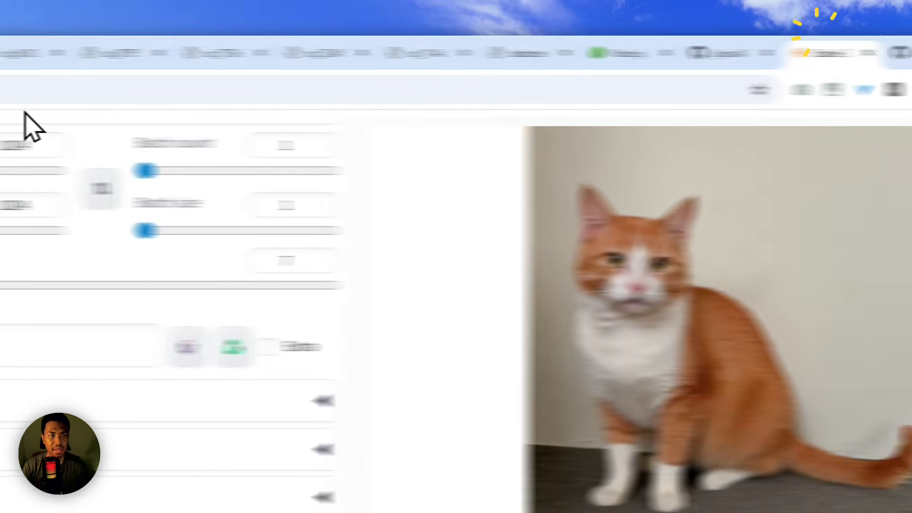
pyautogui.click(150, 85)
pyautogui.hotkey('ctrl', 'c')
pyautogui.rightClick(224, 93)
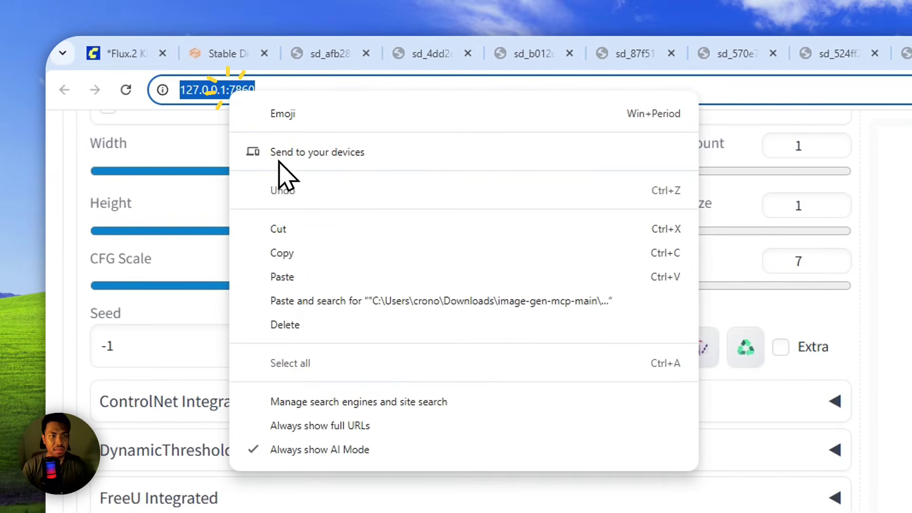
pyautogui.click(304, 253)
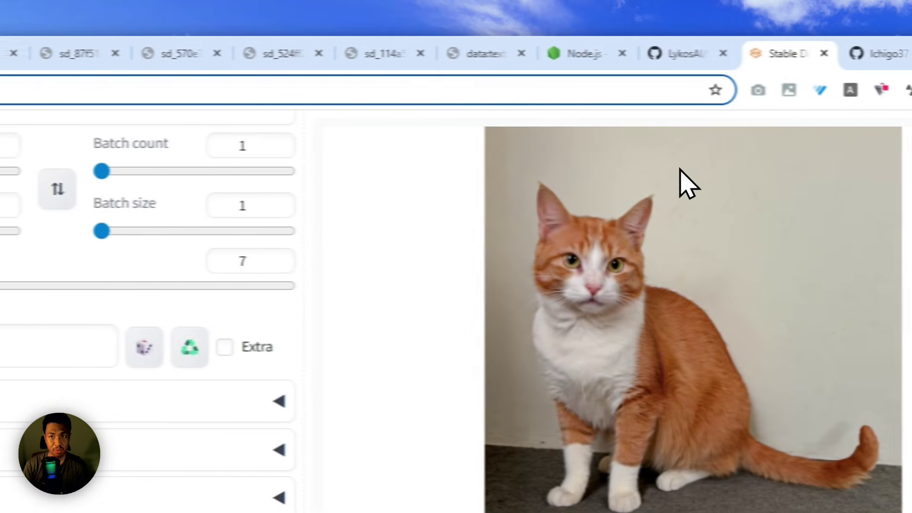
pyautogui.click(484, 53)
pyautogui.click(95, 378)
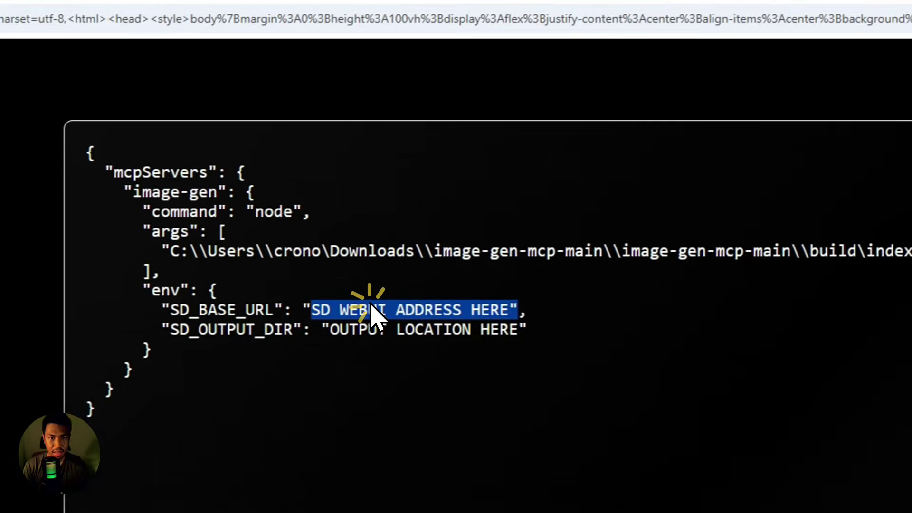
pyautogui.rightClick(372, 311)
pyautogui.click(426, 408)
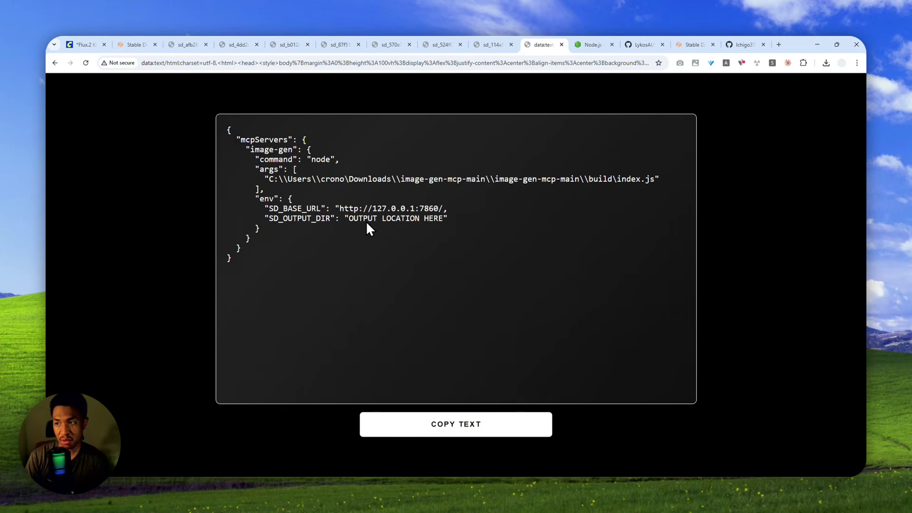
# Step: Go back to the inner image-gen-mcp-main folder and create a new folder named "outputs" in it
pyautogui.moveTo(579, 114); pyautogui.dragTo(425, 86)
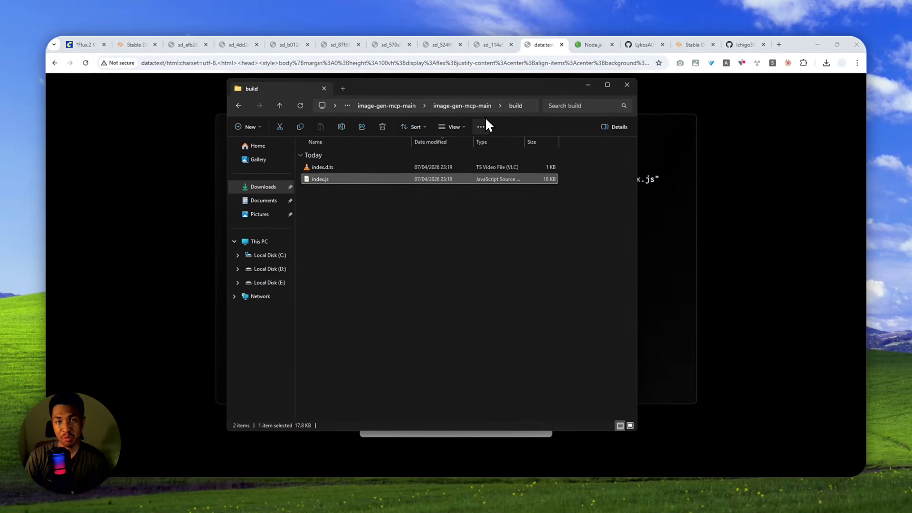
pyautogui.click(239, 106)
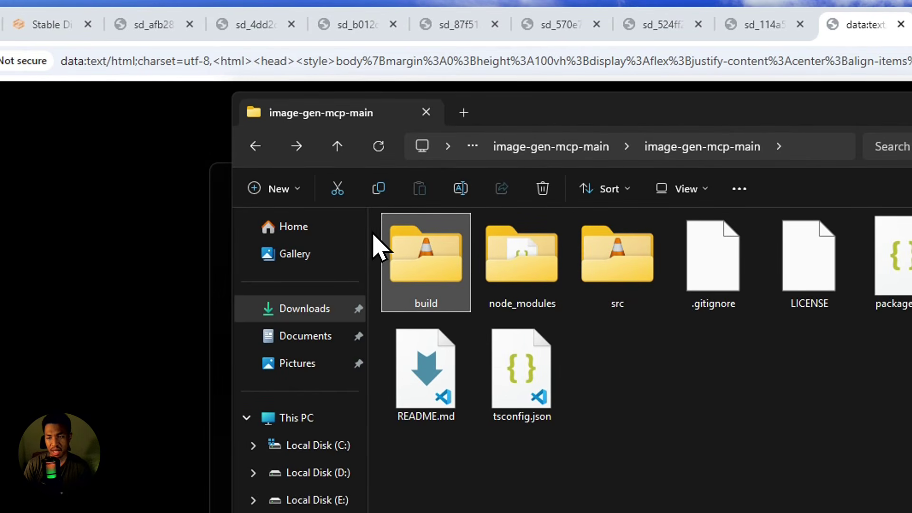
pyautogui.click(258, 191)
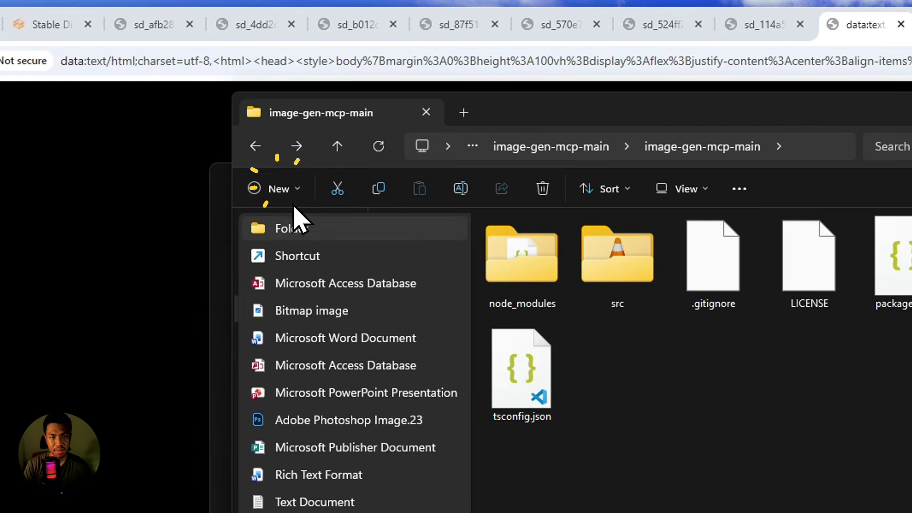
pyautogui.click(308, 229)
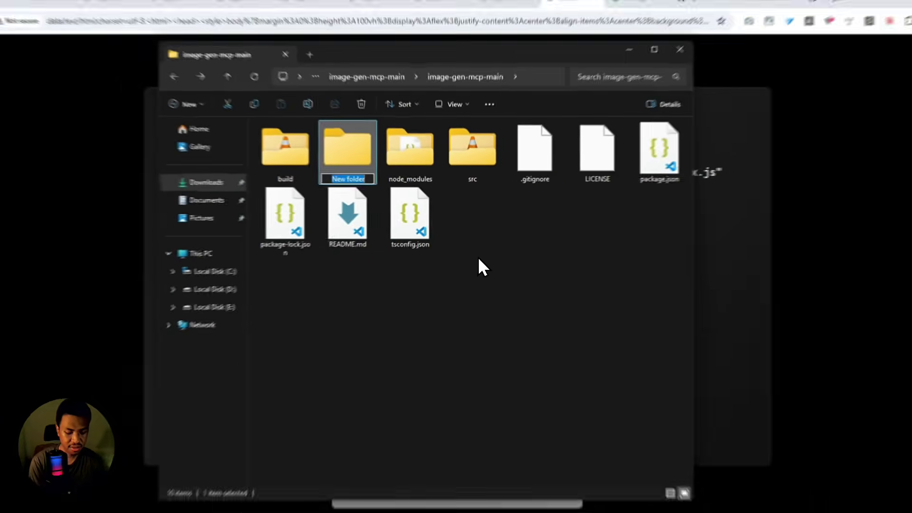
pyautogui.write('outputs')
pyautogui.press('Return')
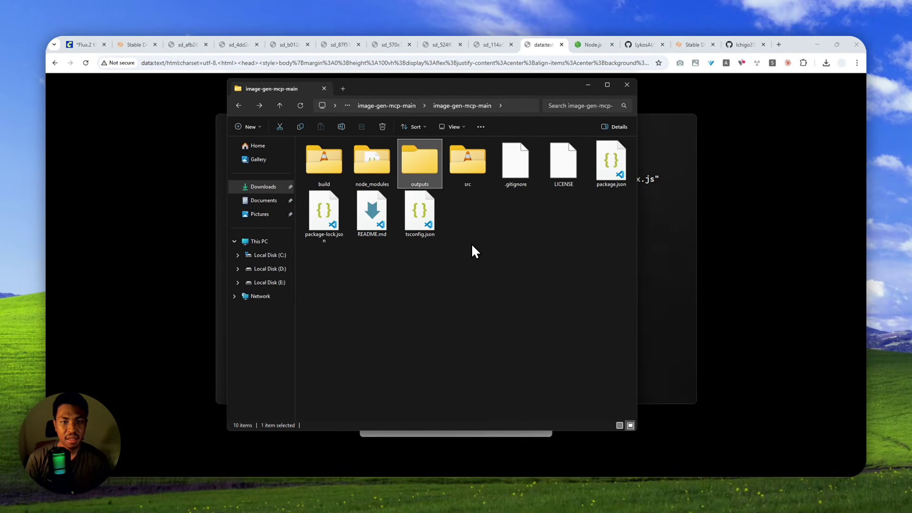
# Step: Open the outputs folder, copy its address, and get the folder window out of the way
pyautogui.press('Return')
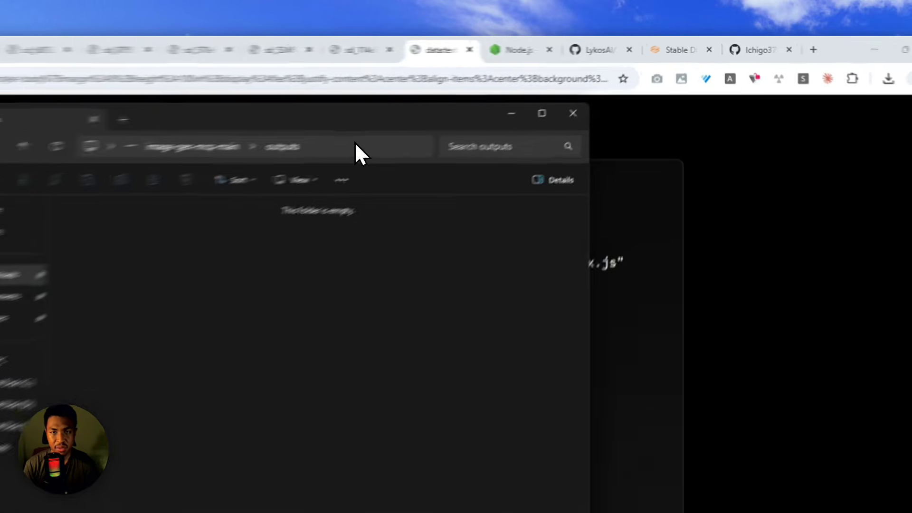
pyautogui.rightClick(355, 144)
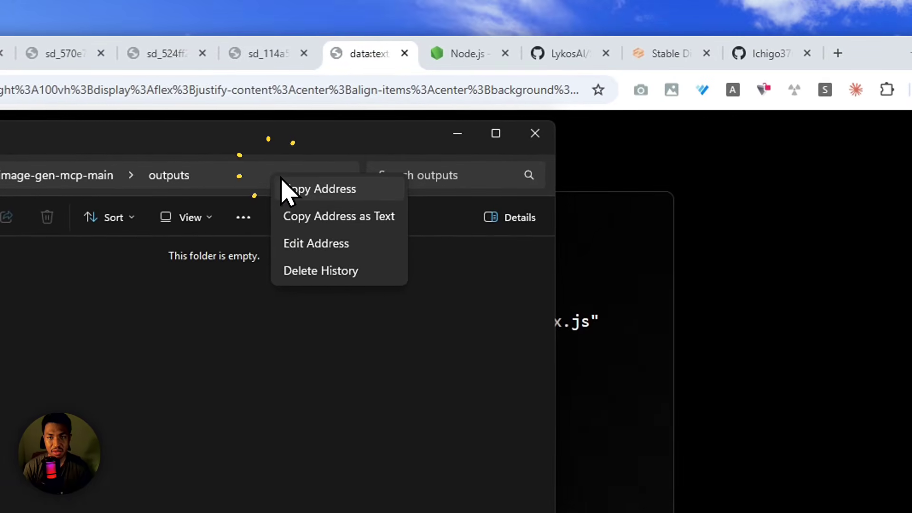
pyautogui.click(380, 156)
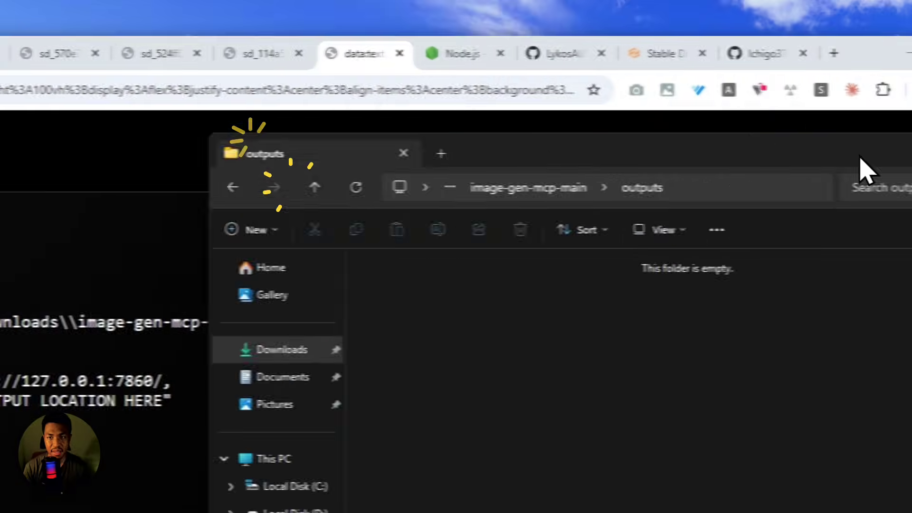
pyautogui.click(911, 149)
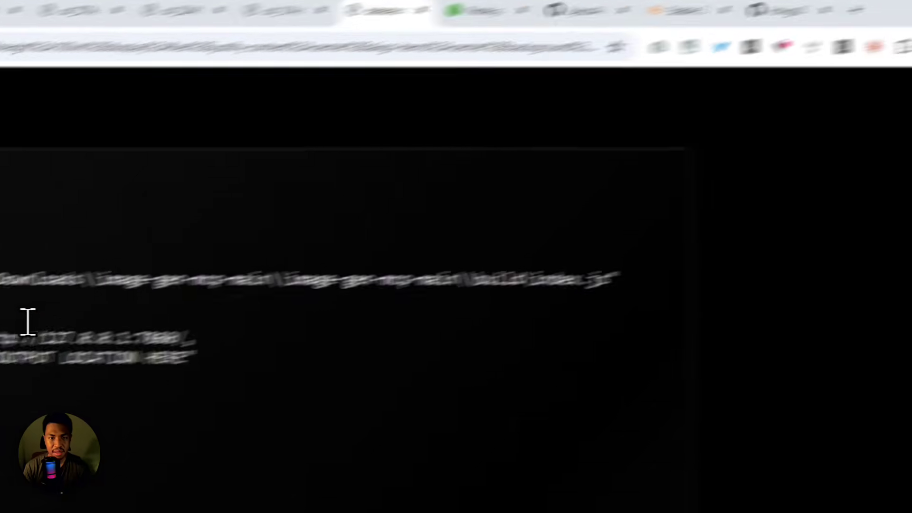
# Step: Replace the "OUTPUT LOCATION HERE" placeholder of SD_OUTPUT_DIR with the copied outputs folder path
pyautogui.moveTo(256, 266); pyautogui.dragTo(444, 266)
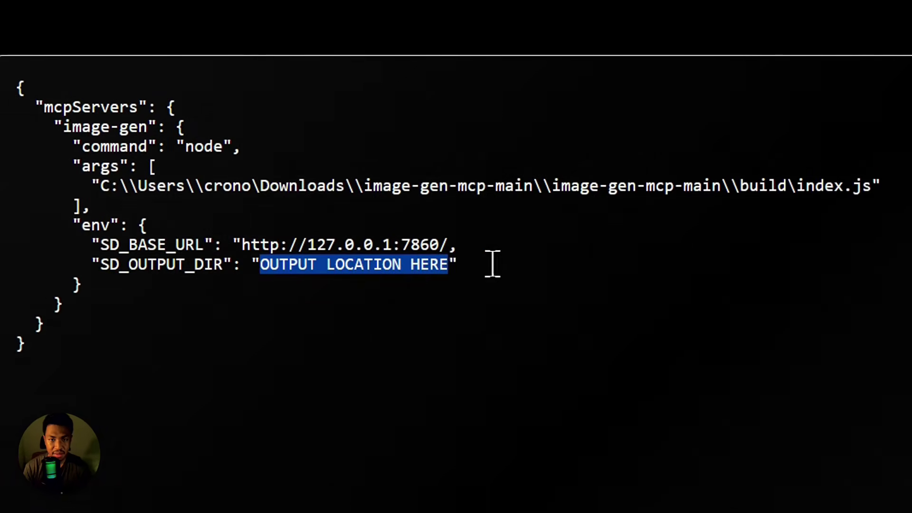
pyautogui.press('BackSpace')
pyautogui.hotkey('ctrl', 'v')
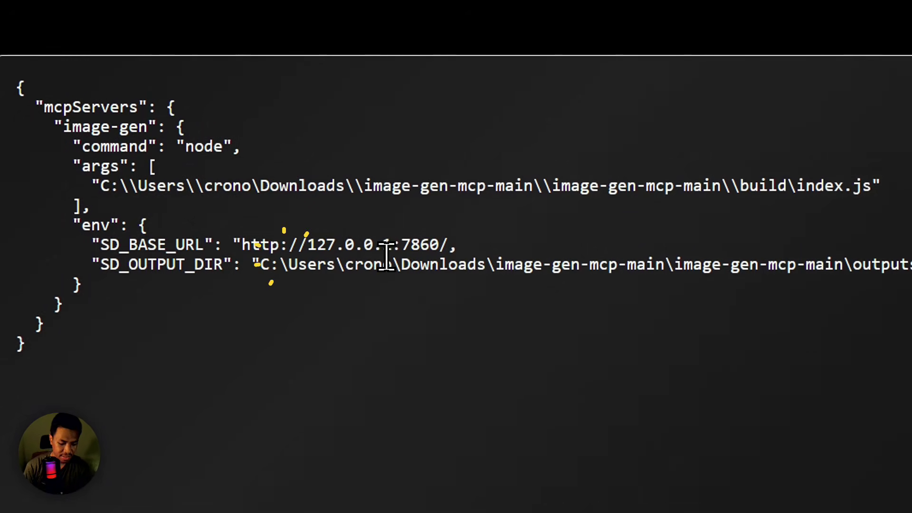
# Step: Escape the SD_OUTPUT_DIR path by doubling the backslashes between its folder names, including the one before outputs
pyautogui.write('\\')
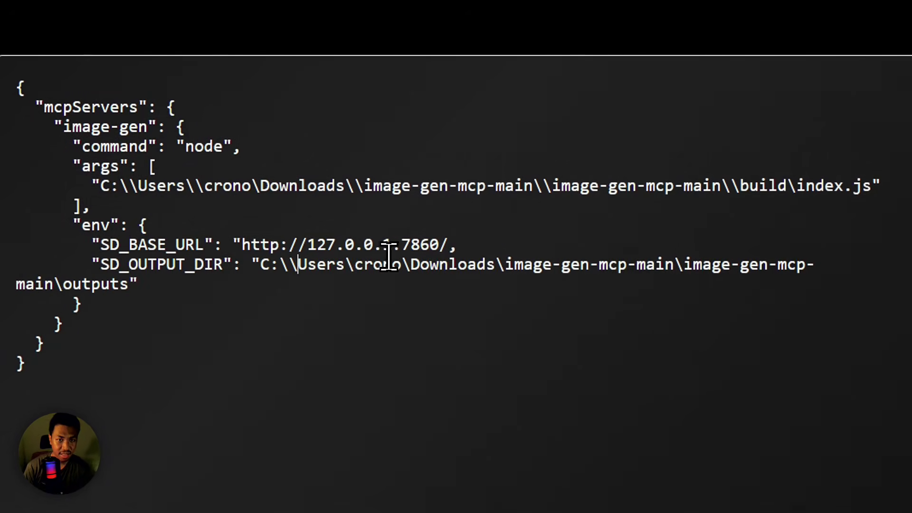
pyautogui.click(351, 263)
pyautogui.write('\\\\')
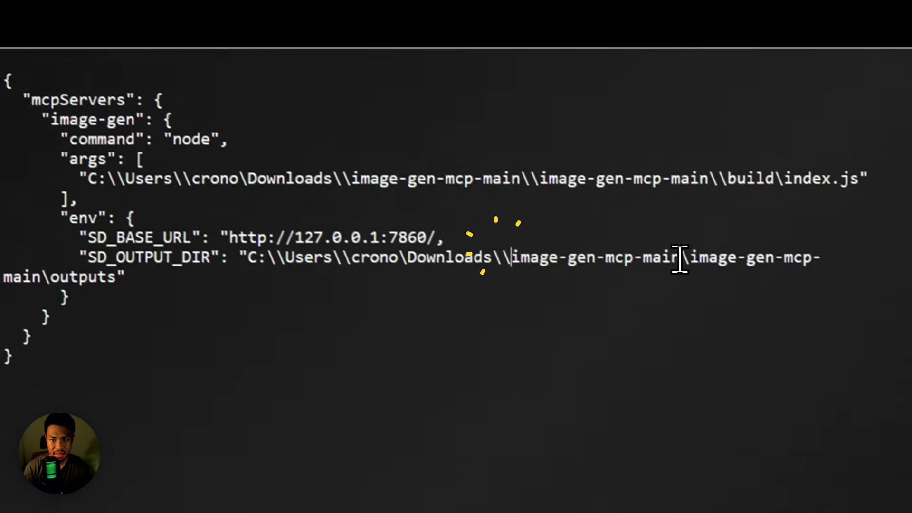
pyautogui.click(694, 265)
pyautogui.write('\\')
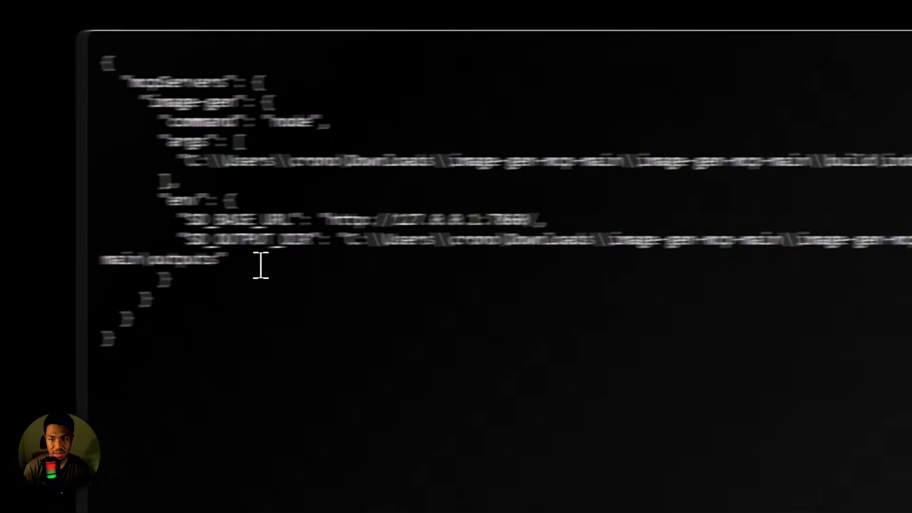
pyautogui.click(17, 263)
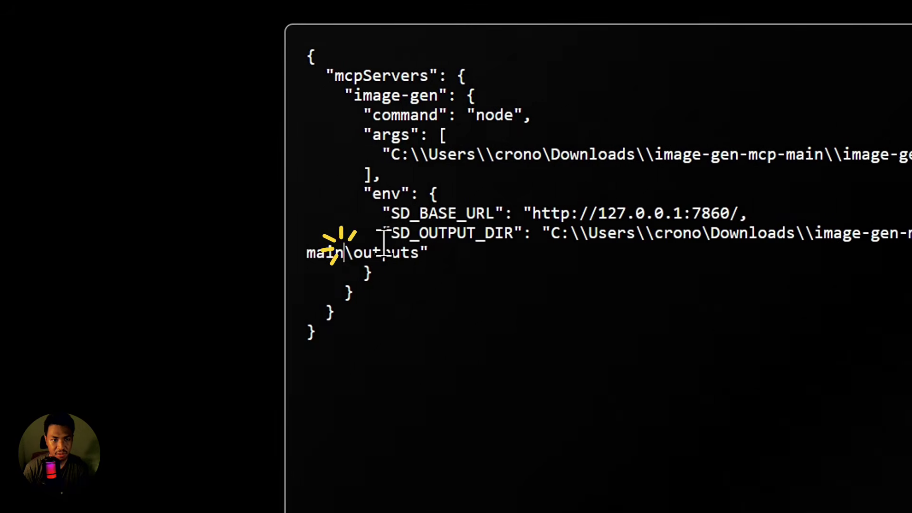
pyautogui.write('\\')
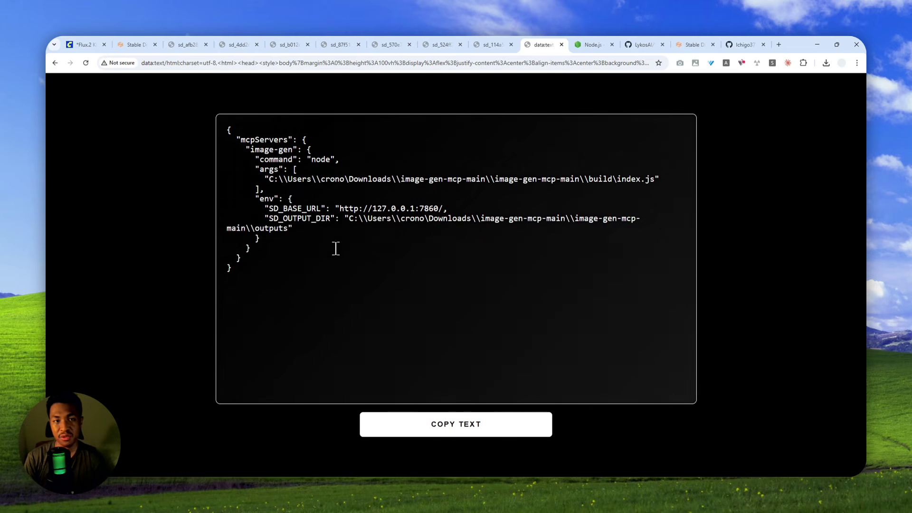
# Step: Copy the entire mcpServers JSON from the text box and switch to LM Studio
pyautogui.moveTo(434, 345); pyautogui.dragTo(326, 70)
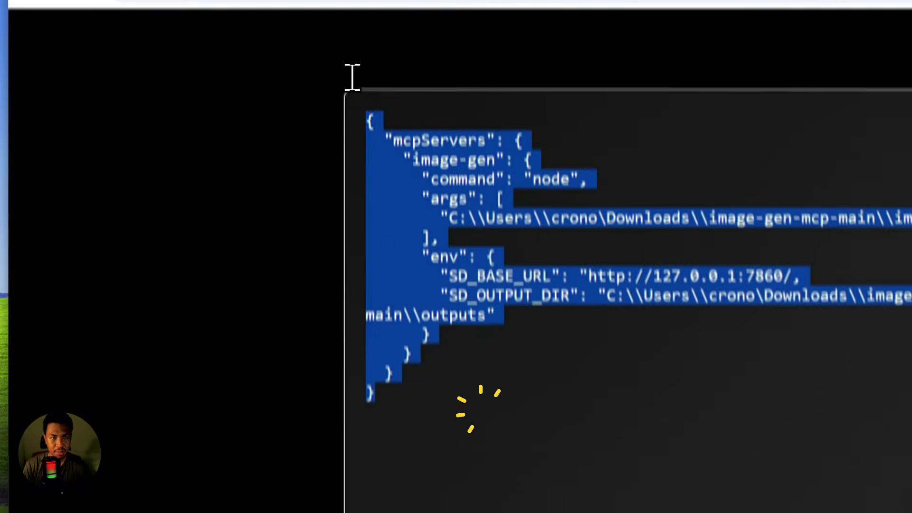
pyautogui.rightClick(434, 141)
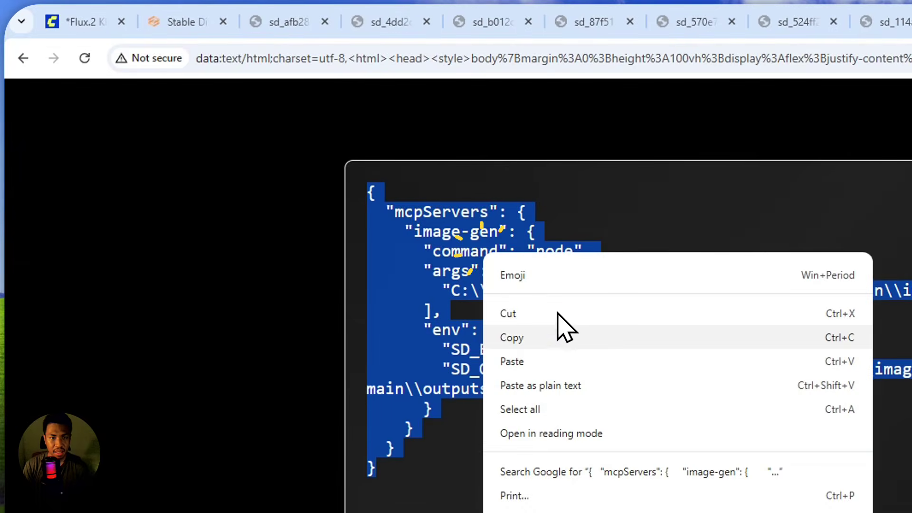
pyautogui.click(561, 337)
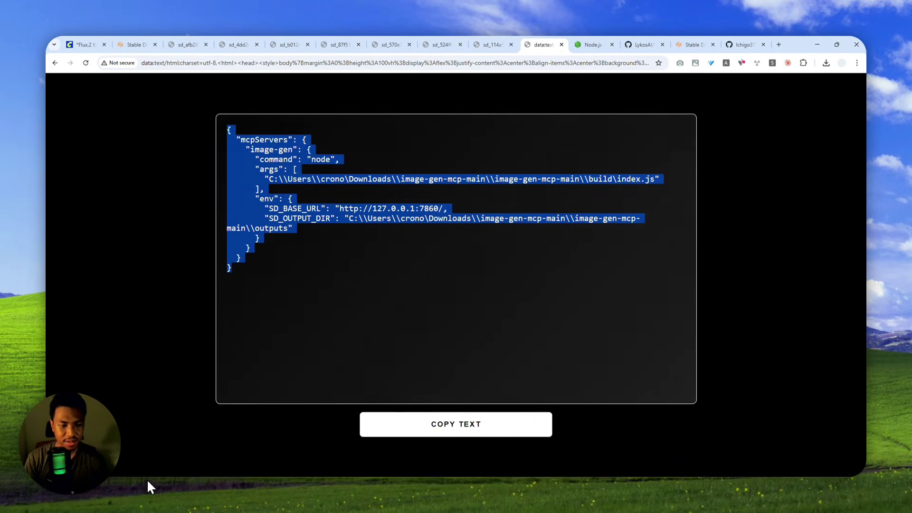
pyautogui.click(124, 490)
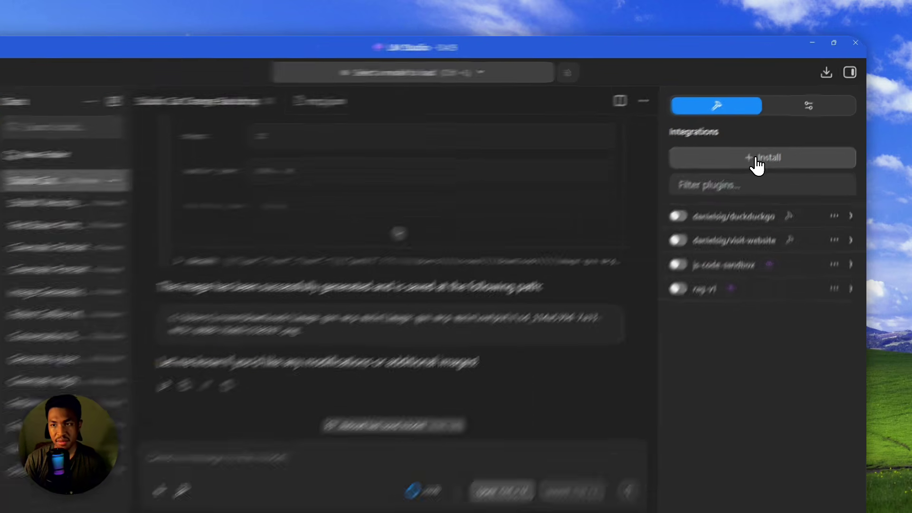
# Step: Open mcp.json for editing from the Integrations install options and acknowledge the MCP safety warning
pyautogui.click(754, 146)
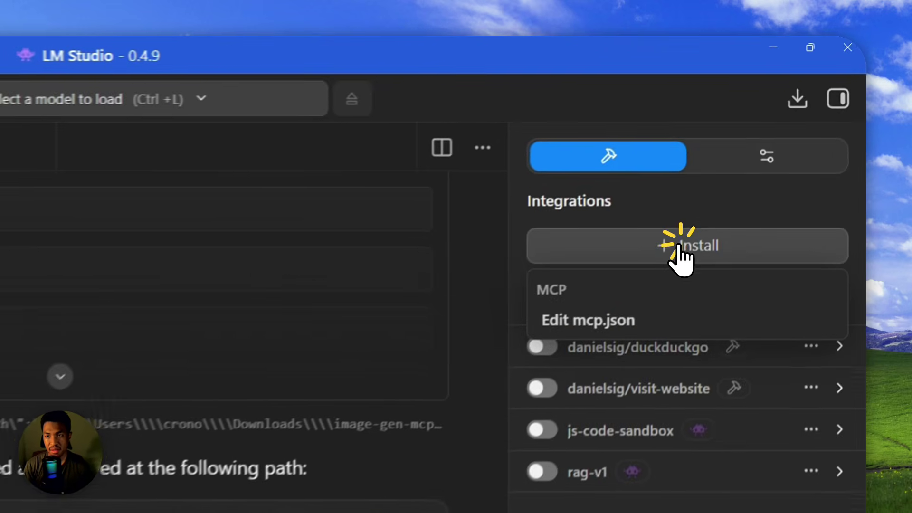
pyautogui.click(851, 69)
pyautogui.click(835, 110)
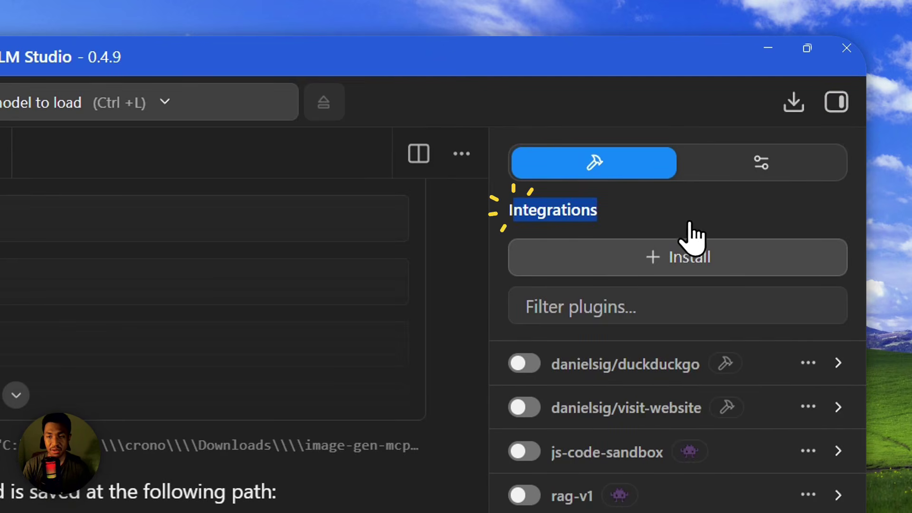
pyautogui.click(637, 258)
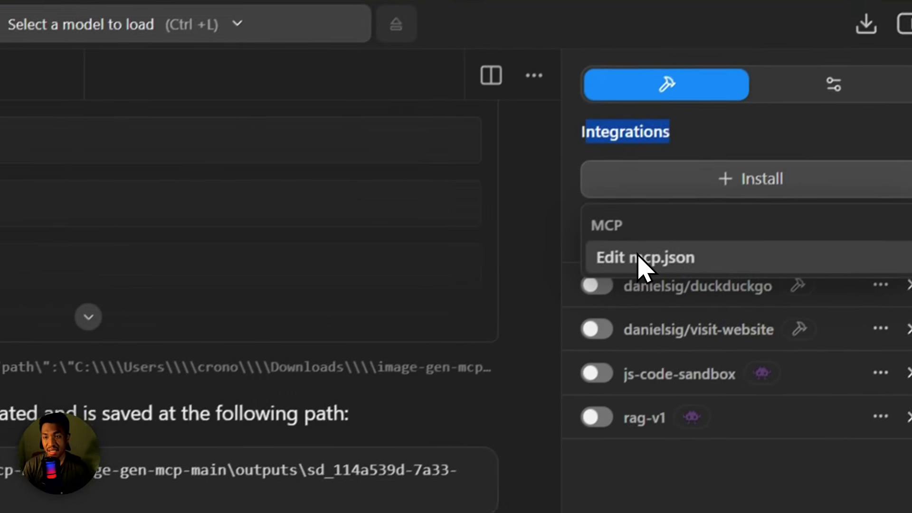
pyautogui.click(566, 335)
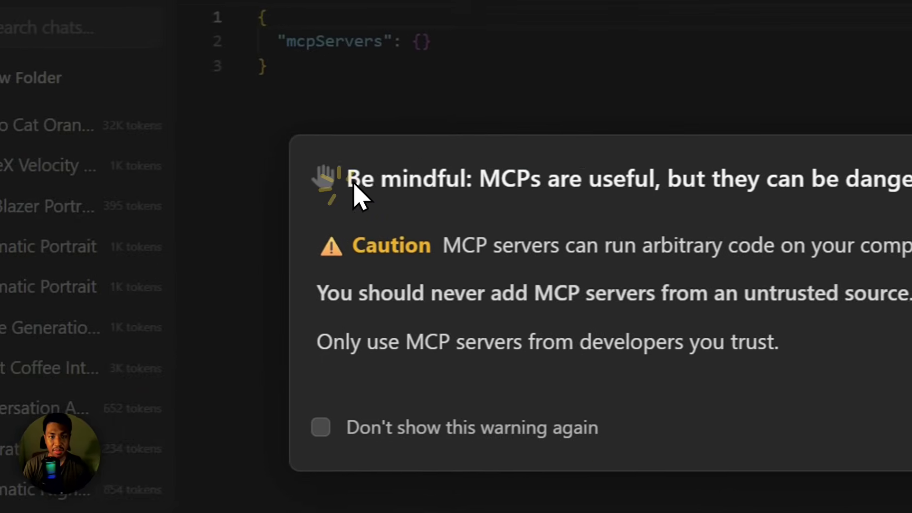
pyautogui.moveTo(357, 193); pyautogui.dragTo(518, 155)
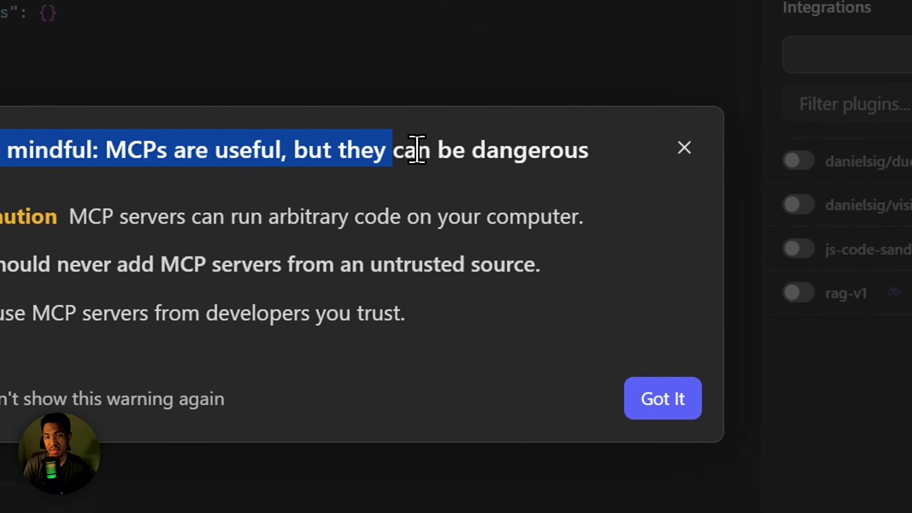
pyautogui.click(648, 398)
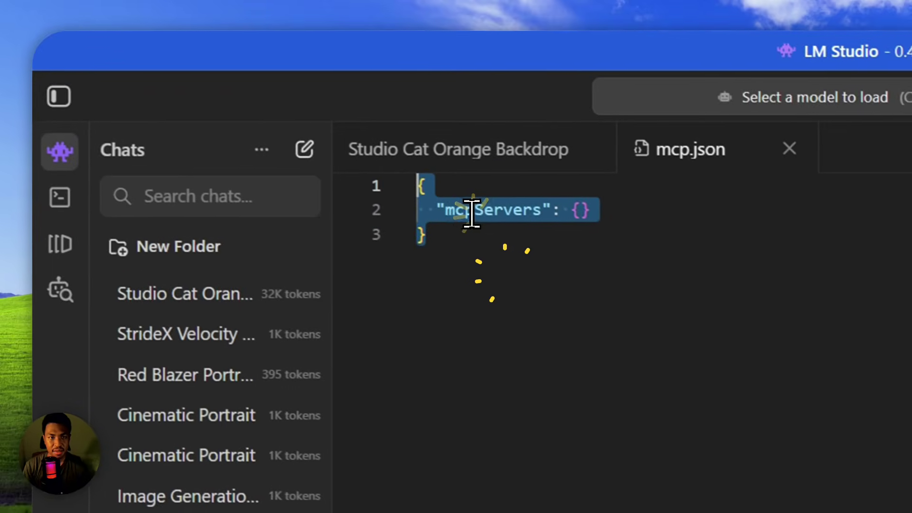
# Step: Replace the default contents of mcp.json with the copied image-gen configuration and check its long path lines
pyautogui.press('BackSpace')
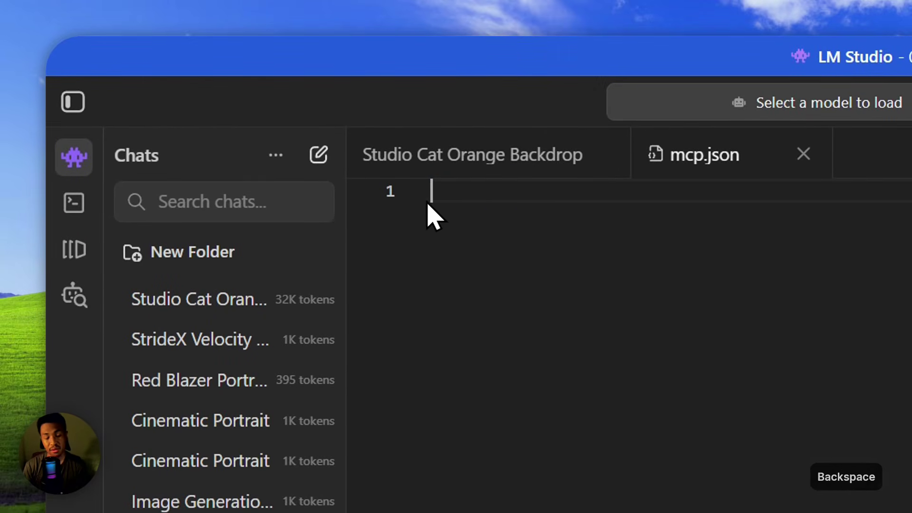
pyautogui.hotkey('ctrl', 'v')
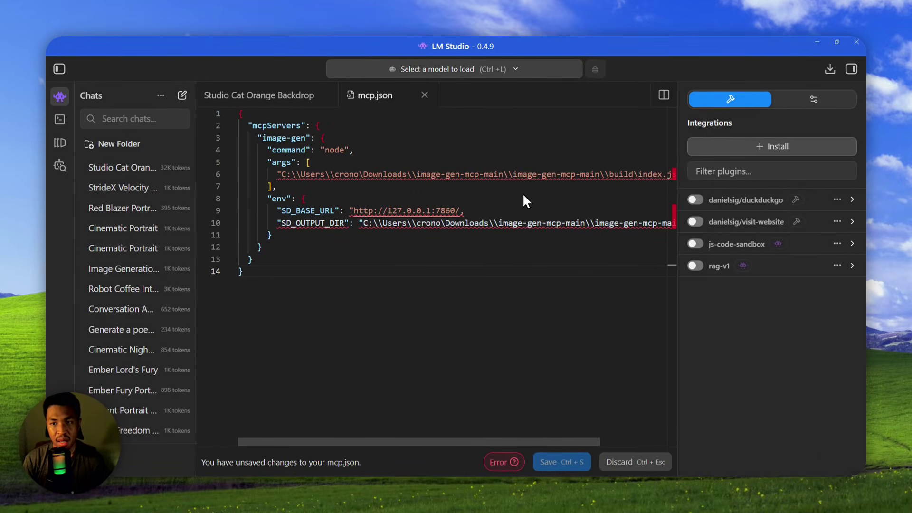
pyautogui.moveTo(401, 441); pyautogui.dragTo(449, 361)
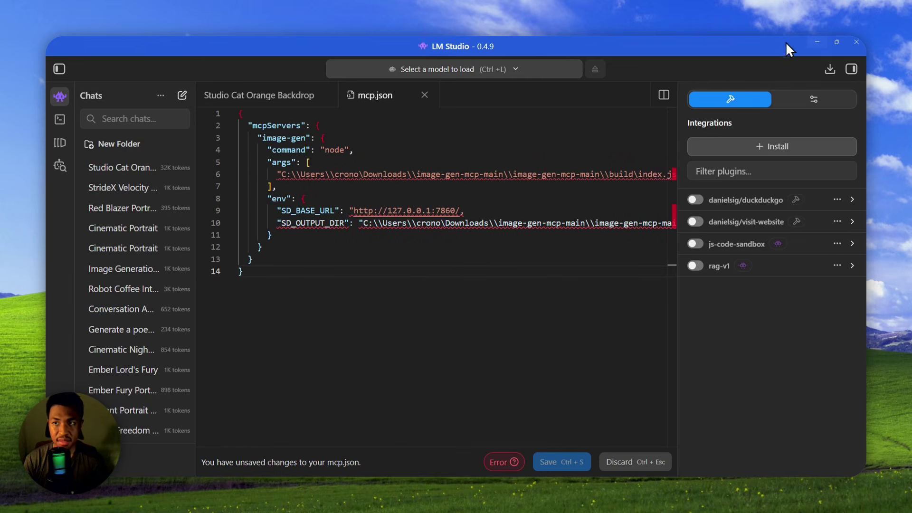
# Step: Return to the browser's JSON text box and copy its whole contents again
pyautogui.click(816, 41)
pyautogui.click(305, 293)
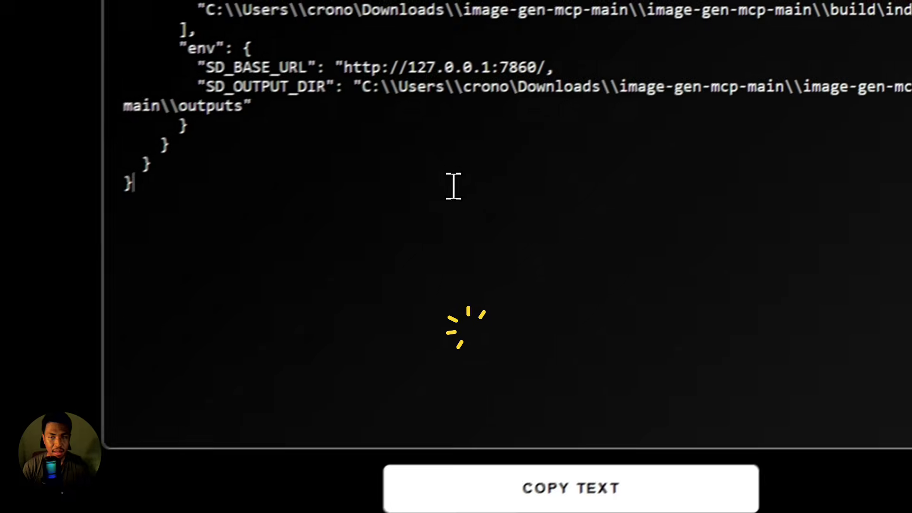
pyautogui.hotkey('ctrl', 'a')
pyautogui.hotkey('ctrl', 'c')
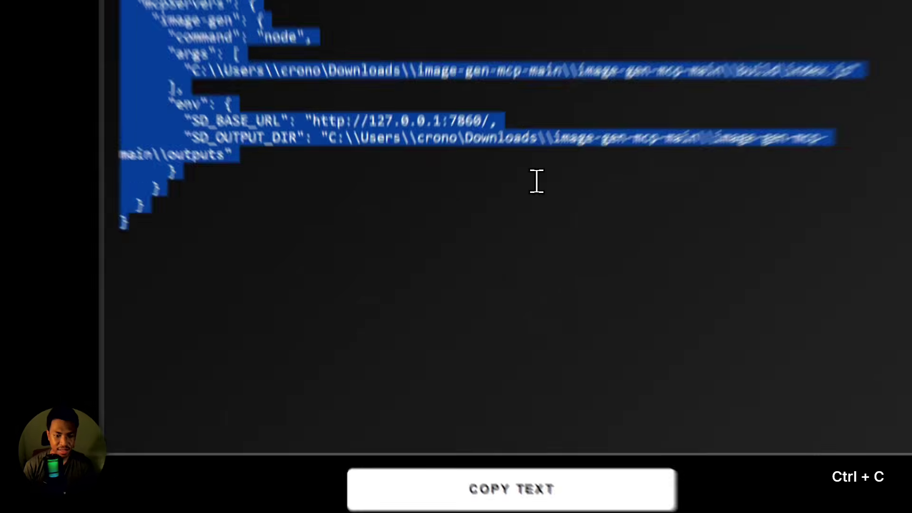
# Step: Open ChatGPT in a new tab and ask "Is this format correct:" followed by the copied JSON
pyautogui.hotkey('ctrl', 't')
pyautogui.write('chat')
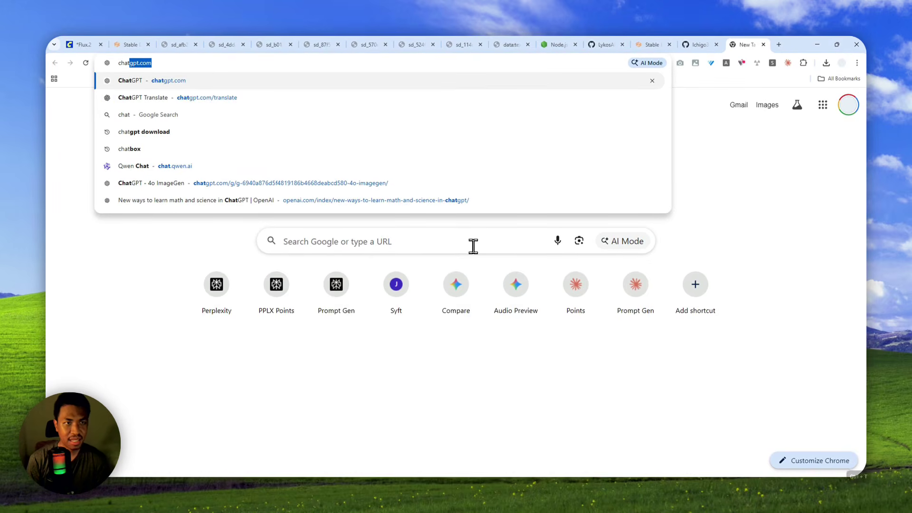
pyautogui.press('Return')
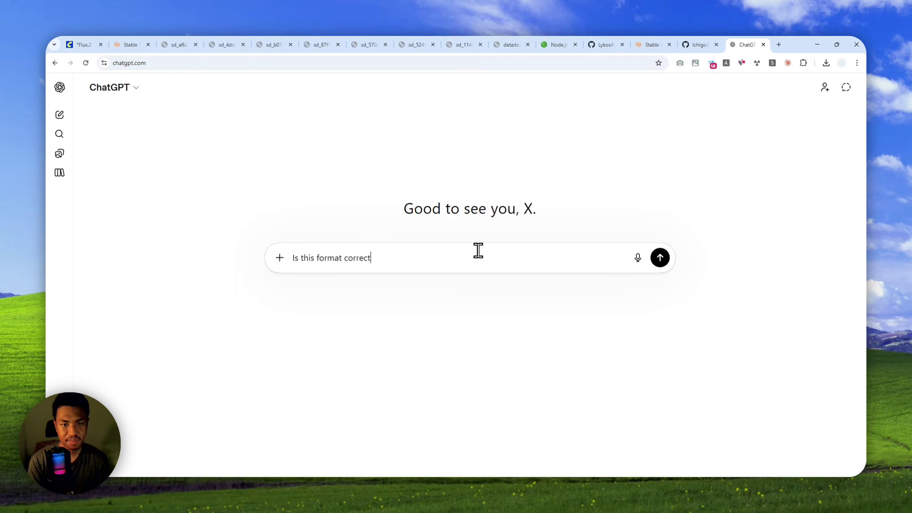
pyautogui.hotkey('shift', 'Return')
pyautogui.hotkey('shift', 'Return')
pyautogui.hotkey('ctrl', 'v')
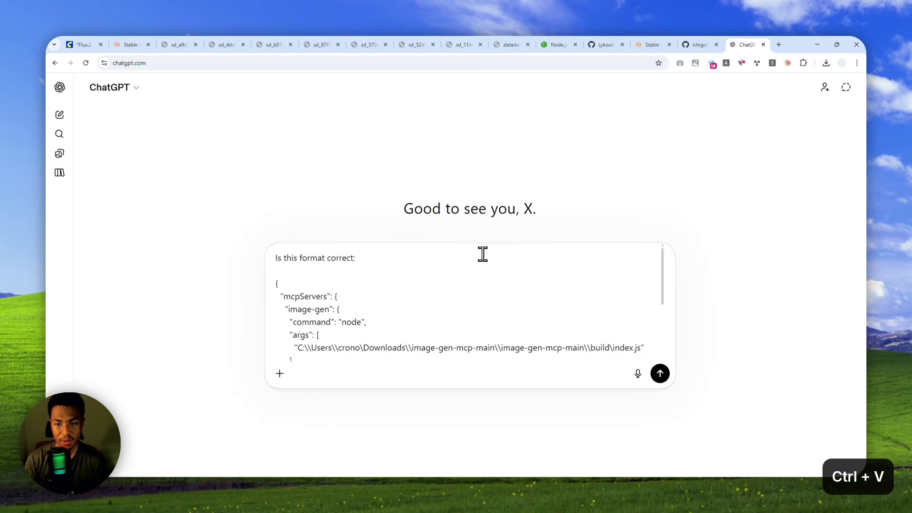
pyautogui.click(660, 373)
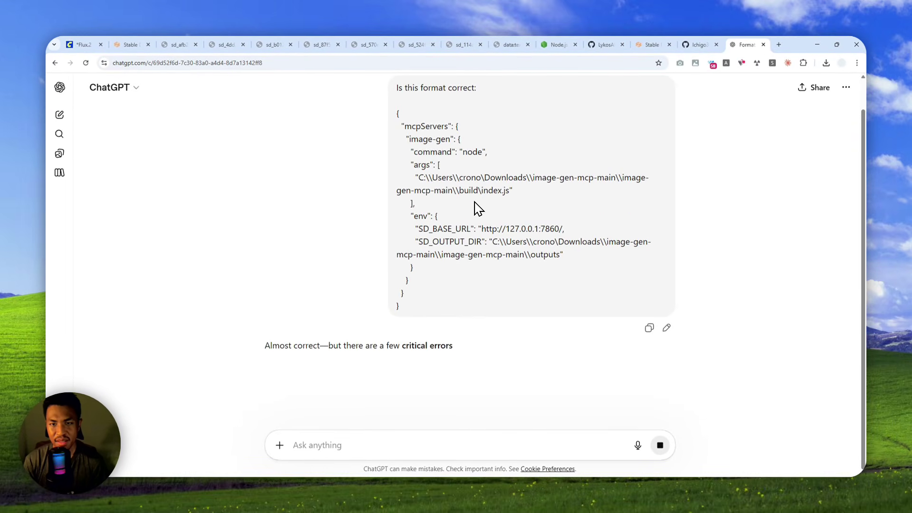
pyautogui.scroll(-3, 278, 322)
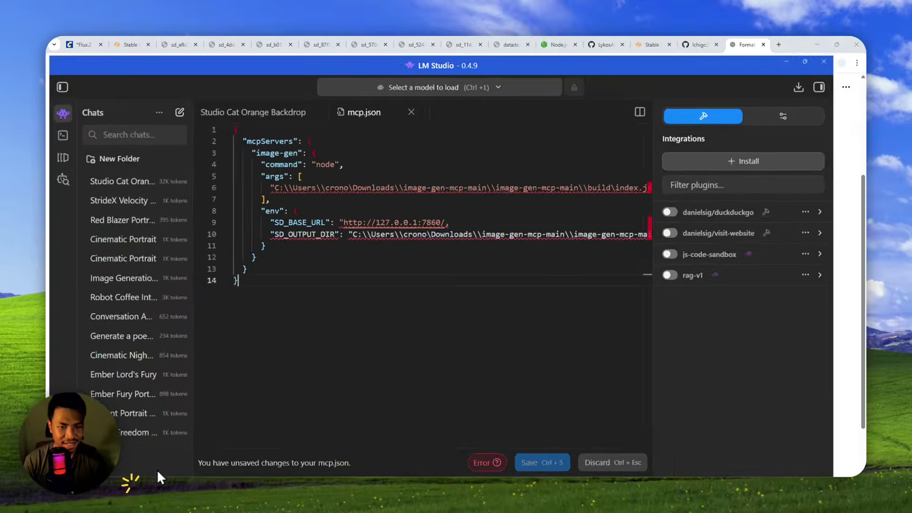
# Step: Switch to LM Studio and add the missing closing quote after the SD_BASE_URL address in mcp.json
pyautogui.click(435, 178)
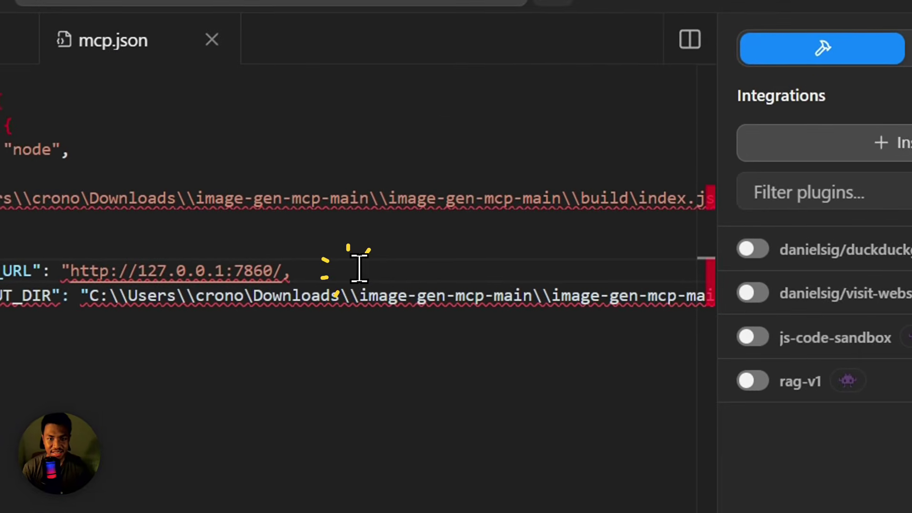
pyautogui.press('Left')
pyautogui.write('"')
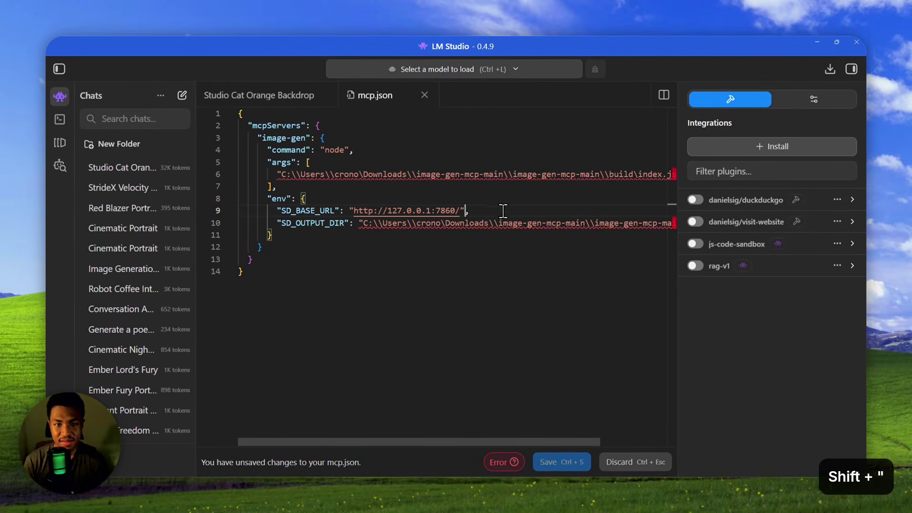
pyautogui.moveTo(362, 440); pyautogui.dragTo(539, 435)
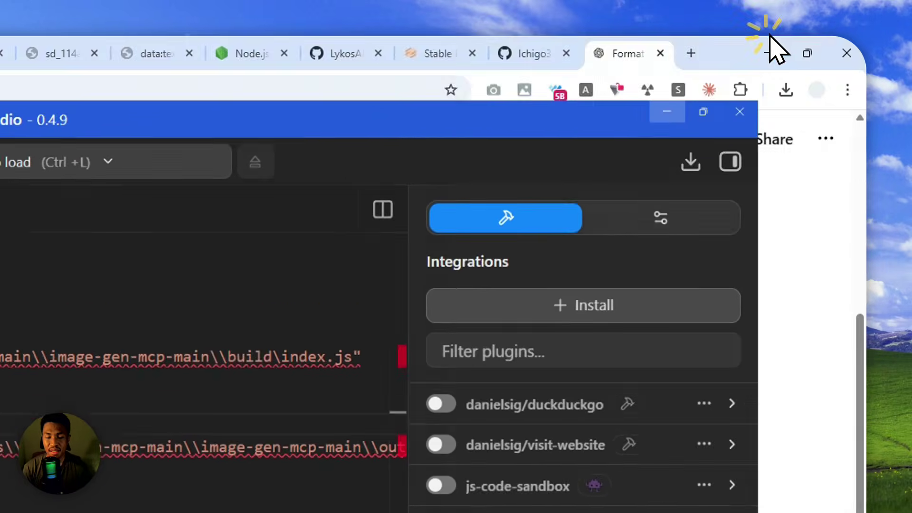
# Step: Go back to ChatGPT and review the corrected JSON, its full output path and the explanation of the format errors
pyautogui.click(886, 0)
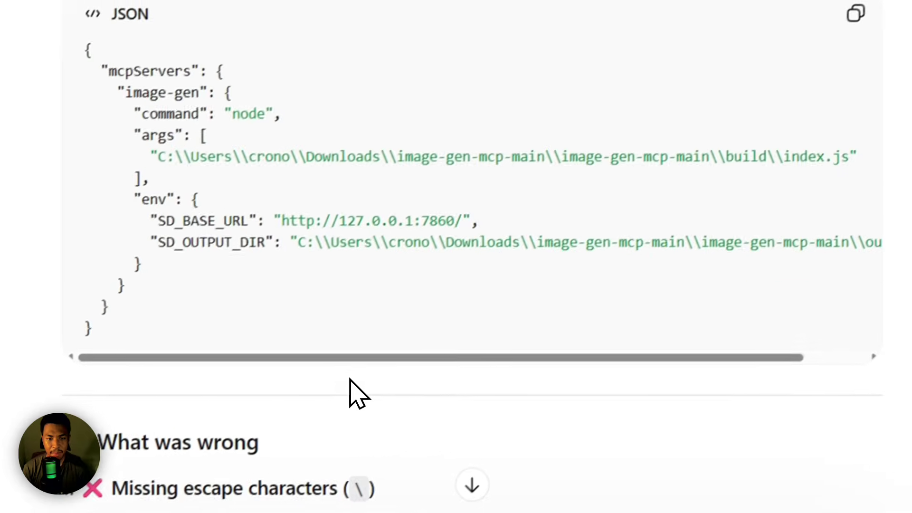
pyautogui.moveTo(355, 359); pyautogui.dragTo(430, 337)
pyautogui.scroll(-5, 380, 333)
pyautogui.moveTo(527, 87); pyautogui.dragTo(670, 94)
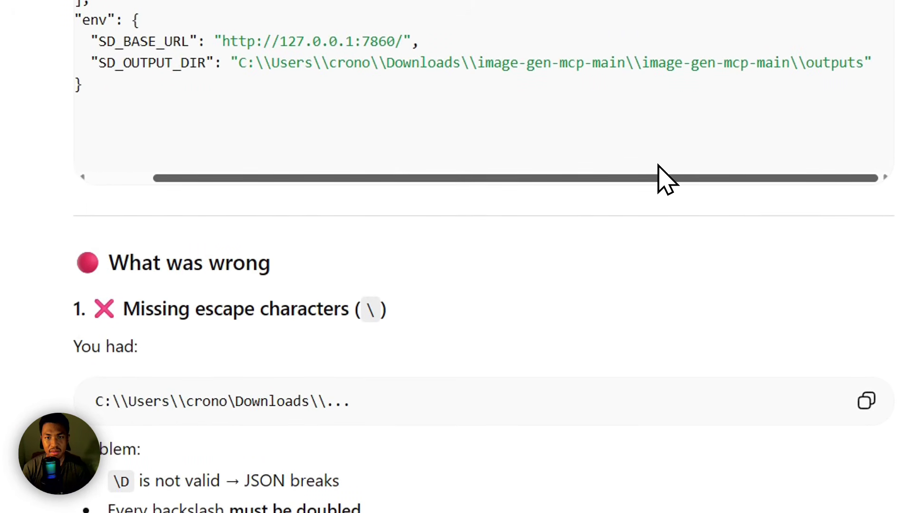
pyautogui.moveTo(656, 165); pyautogui.dragTo(343, 189)
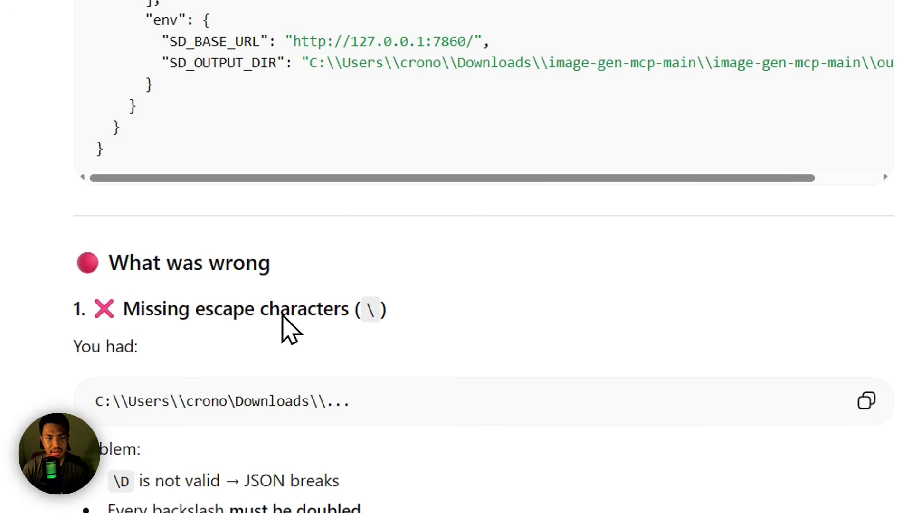
pyautogui.scroll(-1, 204, 481)
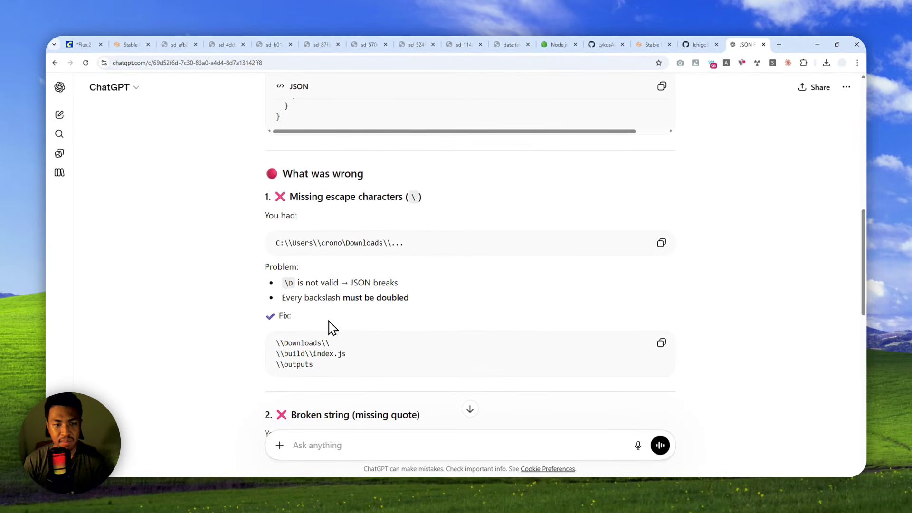
pyautogui.scroll(2, 336, 350)
pyautogui.scroll(-2, 335, 350)
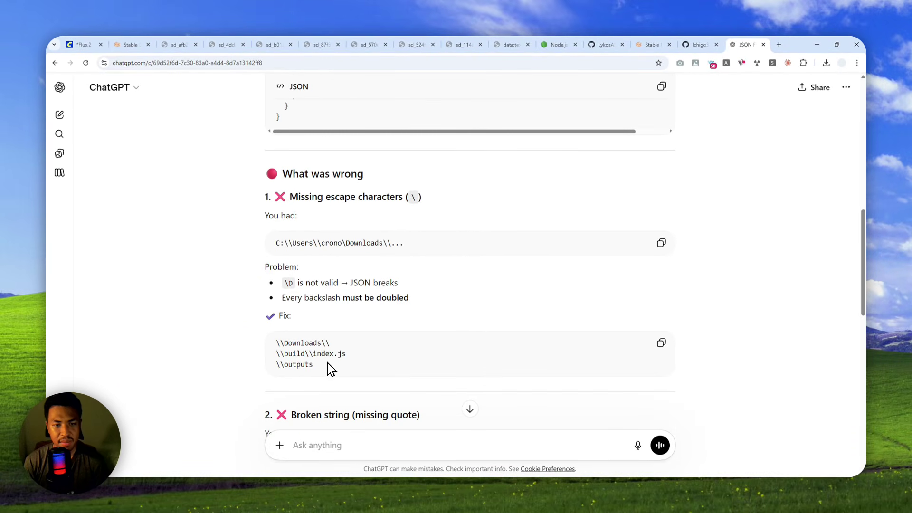
pyautogui.scroll(4, 346, 315)
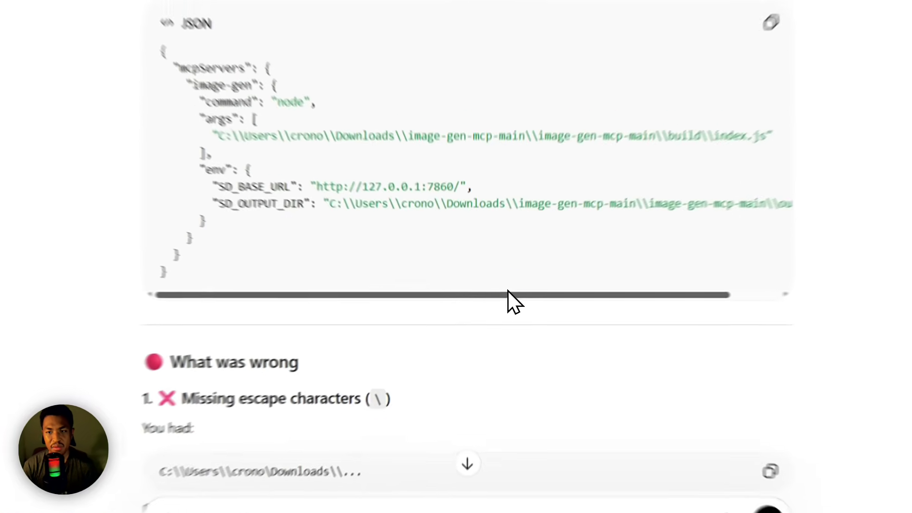
pyautogui.moveTo(498, 299); pyautogui.dragTo(540, 308)
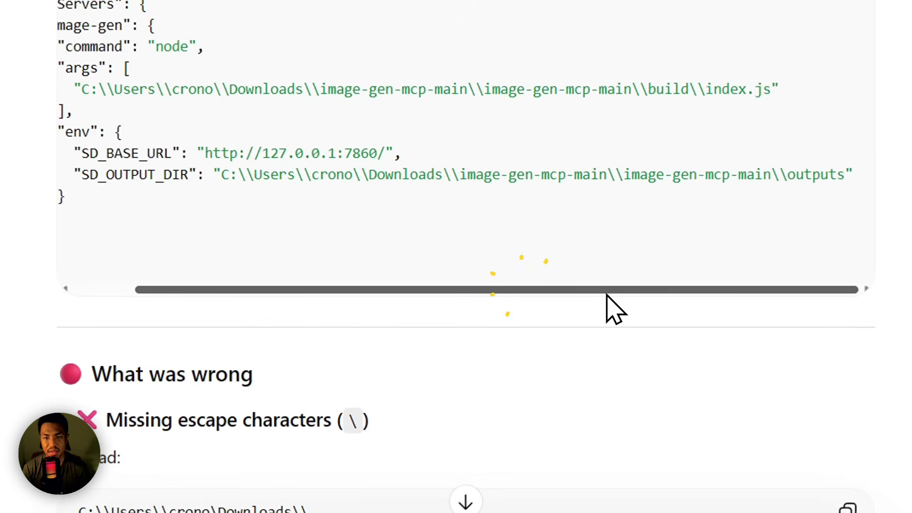
pyautogui.moveTo(477, 300); pyautogui.dragTo(430, 302)
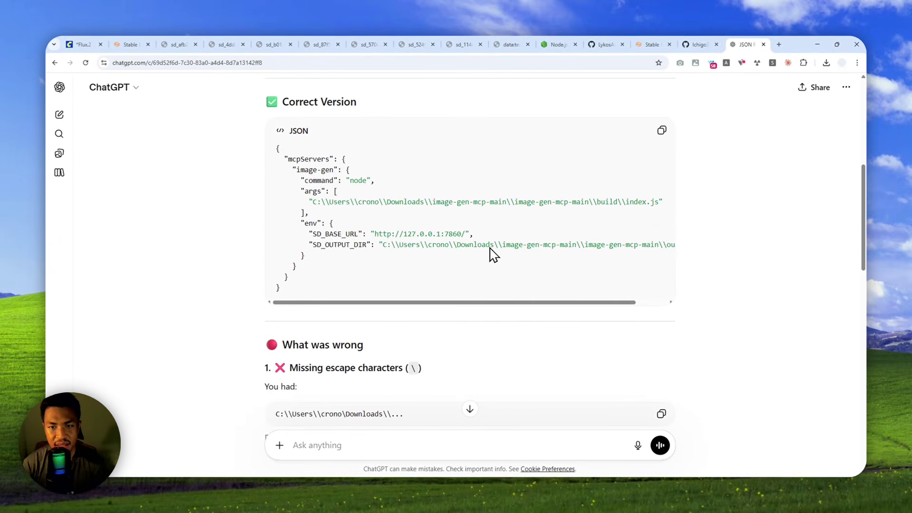
# Step: Copy ChatGPT's corrected JSON, replace the whole contents of LM Studio's mcp.json with it, and save the file
pyautogui.click(661, 131)
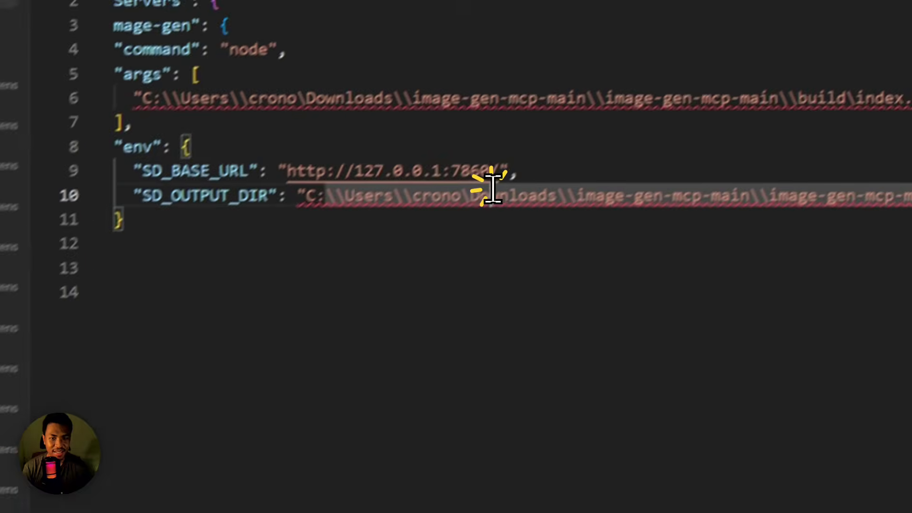
pyautogui.hotkey('ctrl', 'v')
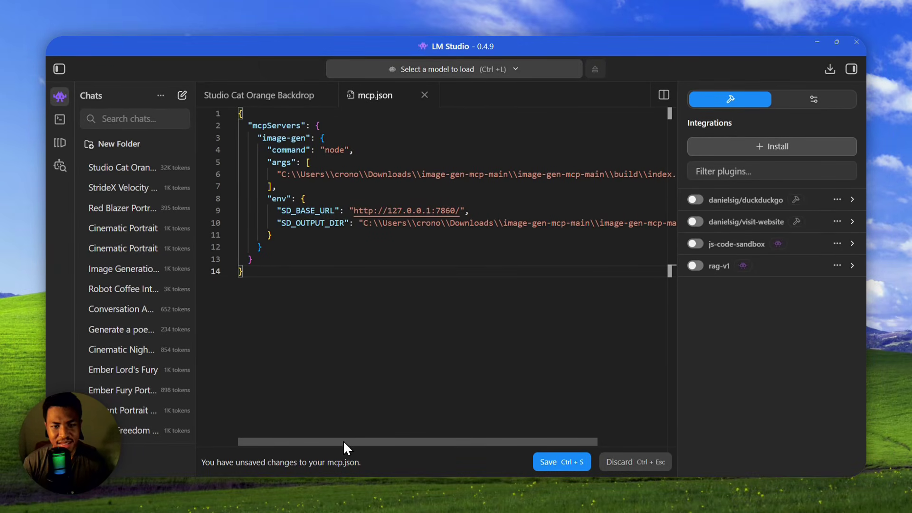
pyautogui.moveTo(354, 441); pyautogui.dragTo(297, 435)
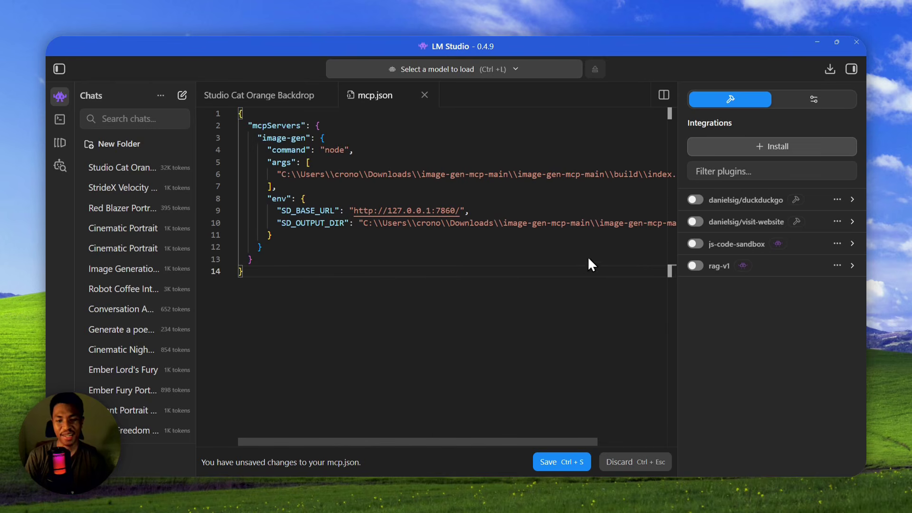
pyautogui.click(558, 465)
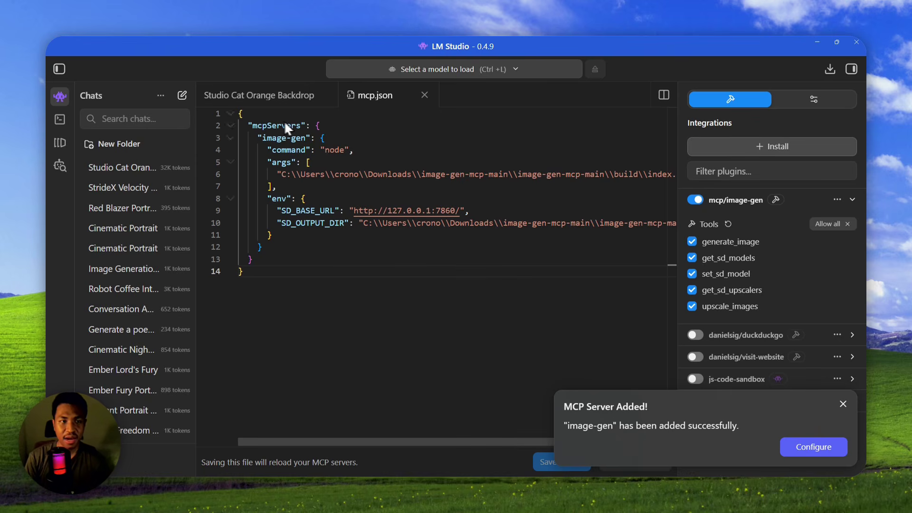
# Step: Start a new chat and load the Qwen3 1.7B model
pyautogui.click(183, 97)
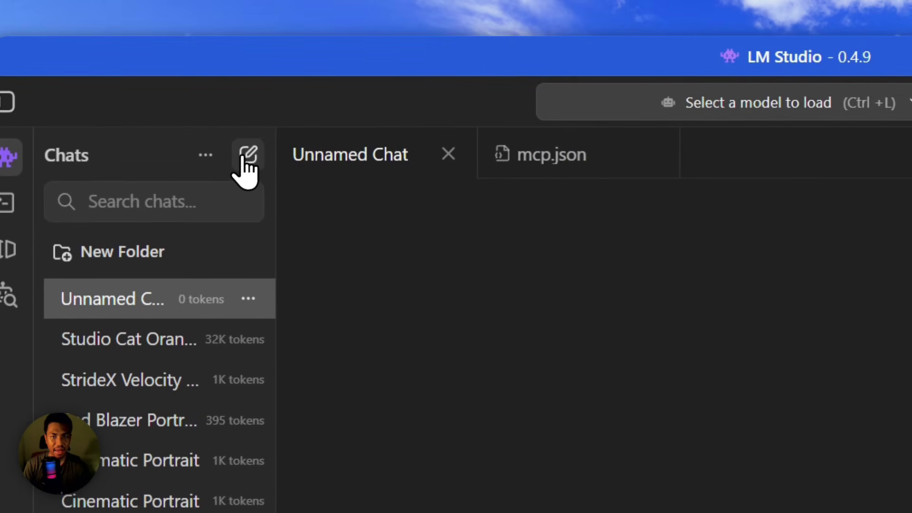
pyautogui.click(837, 110)
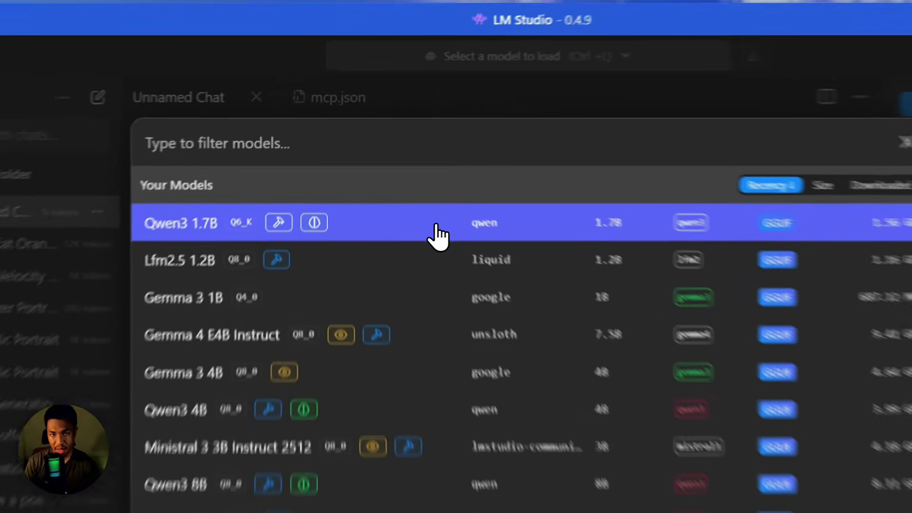
pyautogui.click(375, 177)
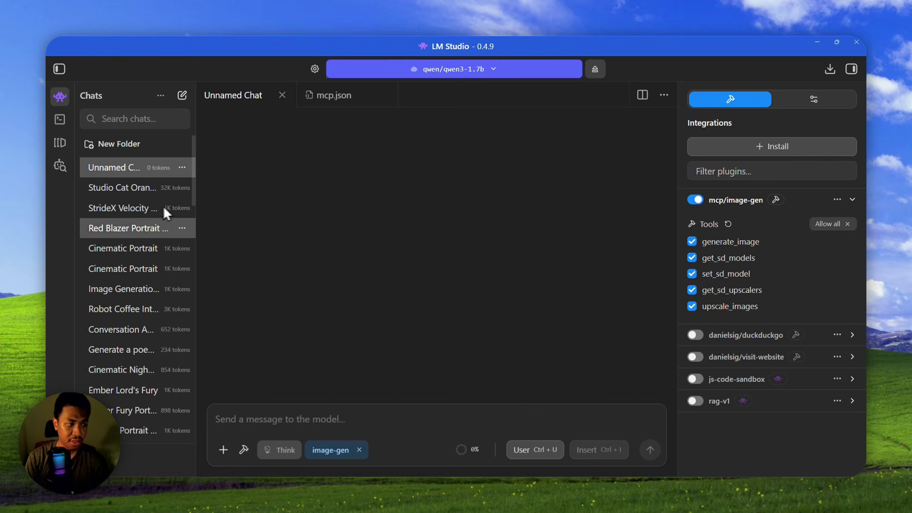
# Step: Paste the prompt beginning "Serene outdoor portrait of a young woman" into the chat and check that the mcp/image-gen integration is enabled
pyautogui.hotkey('alt', 'Tab')
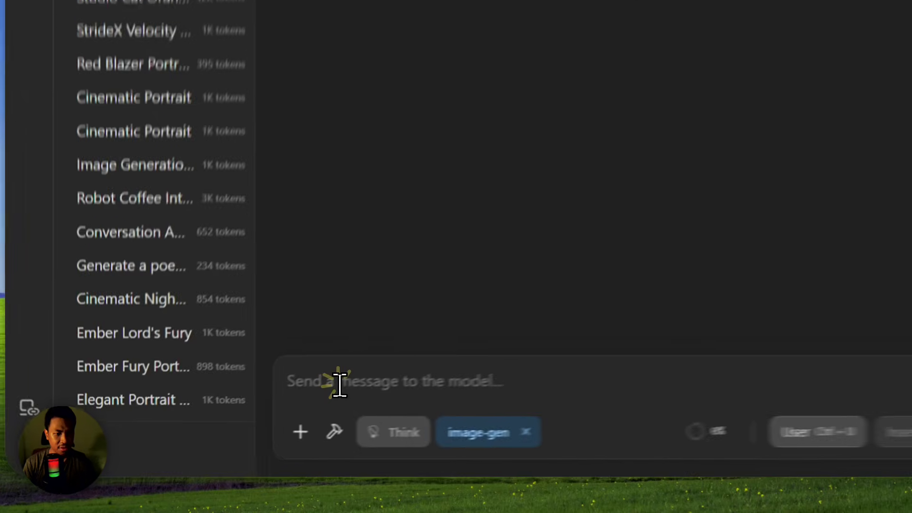
pyautogui.click(253, 419)
pyautogui.hotkey('ctrl', 'v')
pyautogui.click(380, 423)
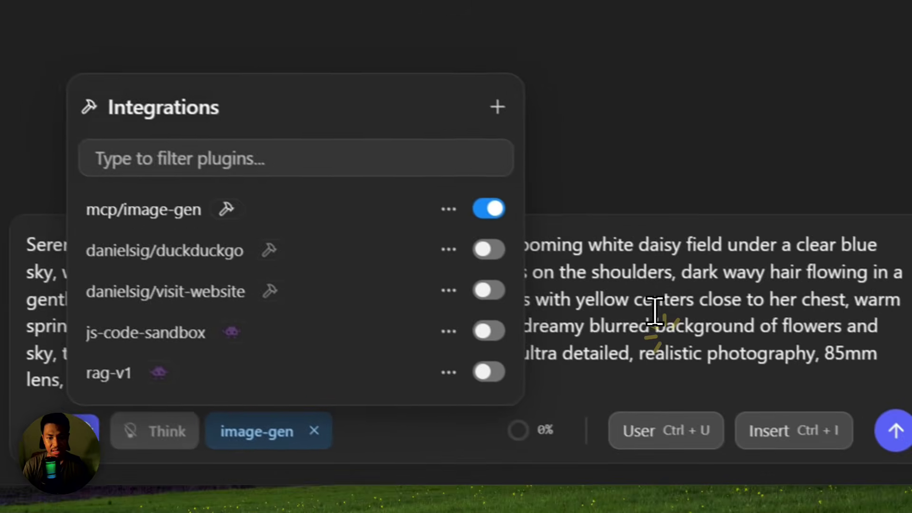
pyautogui.click(809, 377)
pyautogui.click(414, 441)
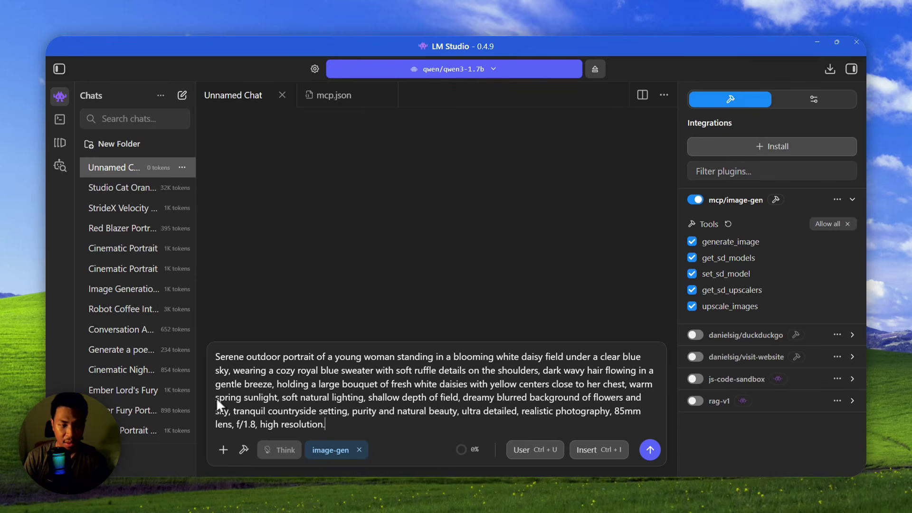
# Step: Switch to the Stable Diffusion page in the browser and copy the generation settings listed under the orange cat image
pyautogui.moveTo(118, 488)
pyautogui.click(209, 456)
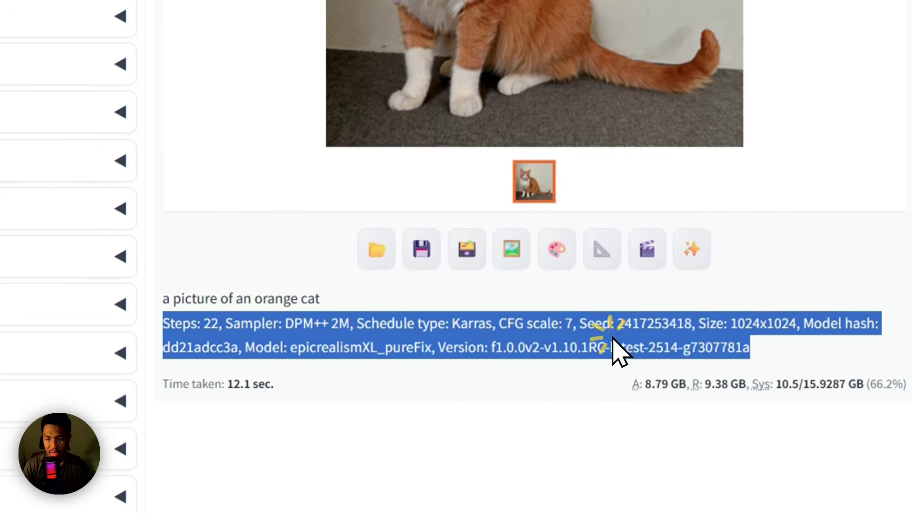
pyautogui.rightClick(575, 375)
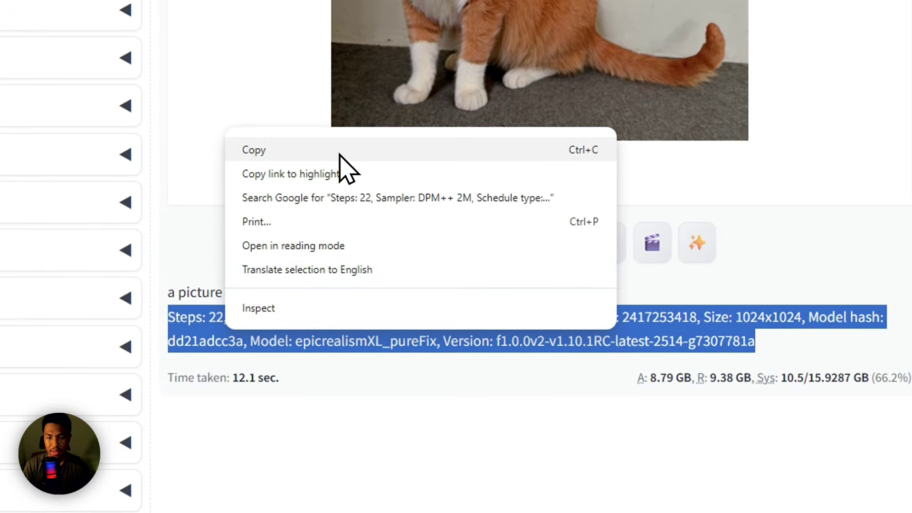
pyautogui.click(300, 207)
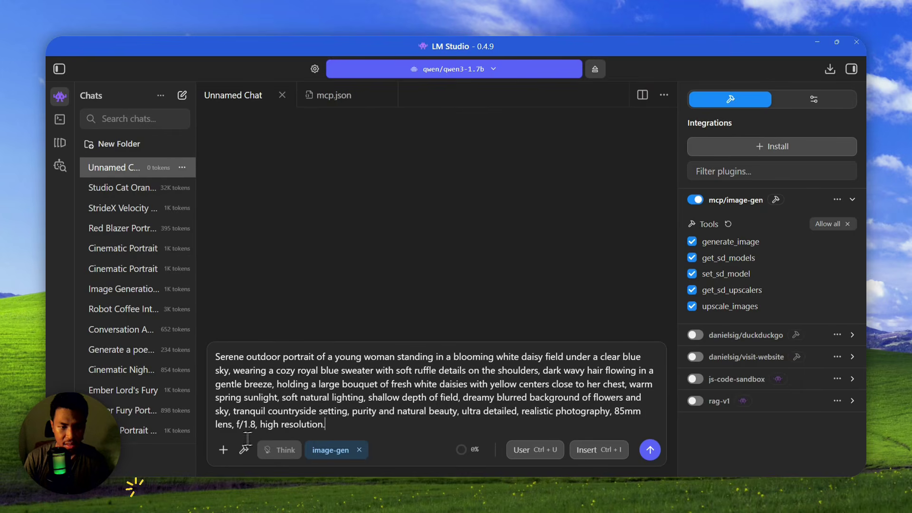
# Step: Back in LM Studio, add "Please follow these settings:" below the prompt, followed by the copied generation settings on a new line
pyautogui.hotkey('shift', 'Return')
pyautogui.hotkey('shift', 'Return')
pyautogui.write('Please follow the')
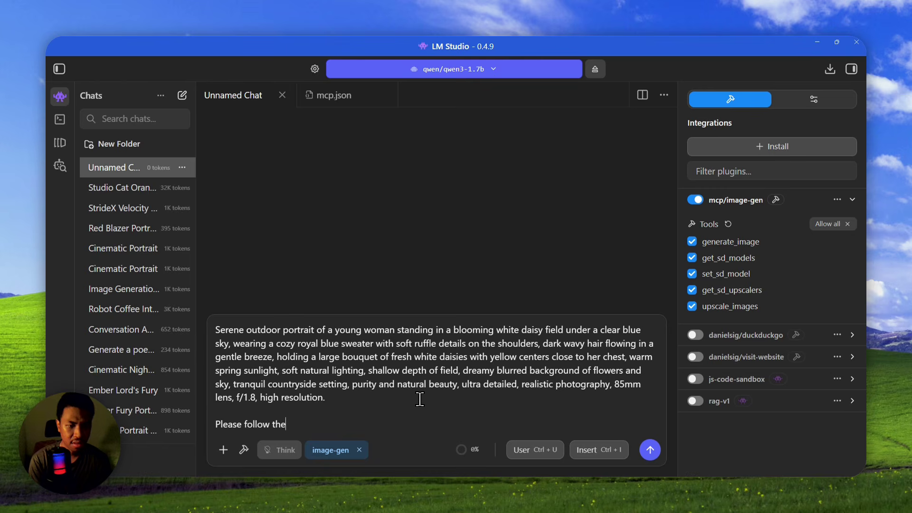
pyautogui.write('se settings')
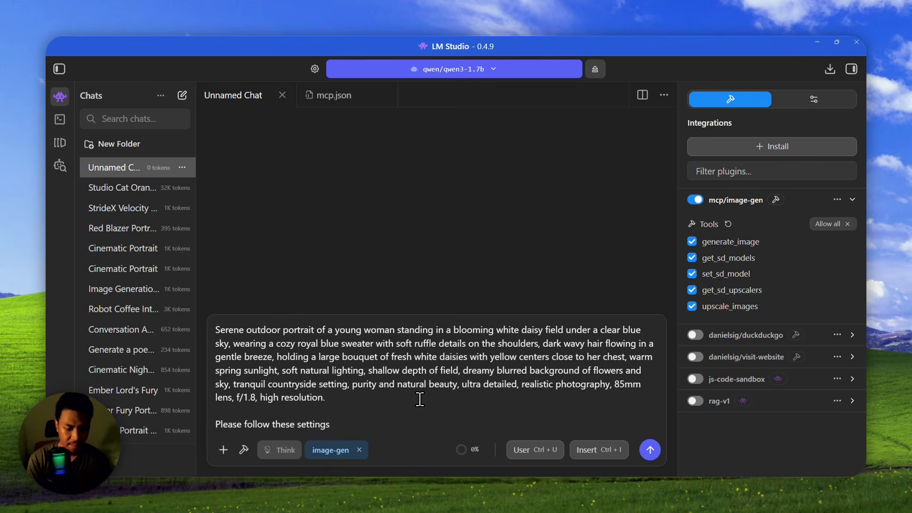
pyautogui.write(':')
pyautogui.hotkey('shift', 'Return')
pyautogui.hotkey('ctrl', 'v')
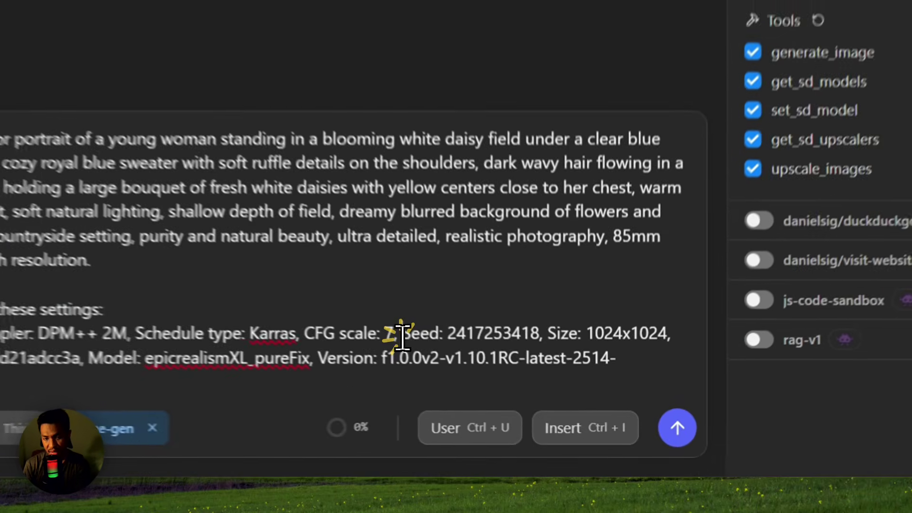
# Step: Remove the seed entry from the pasted settings and send the prompt to the model
pyautogui.moveTo(496, 399); pyautogui.dragTo(573, 398)
pyautogui.press('BackSpace')
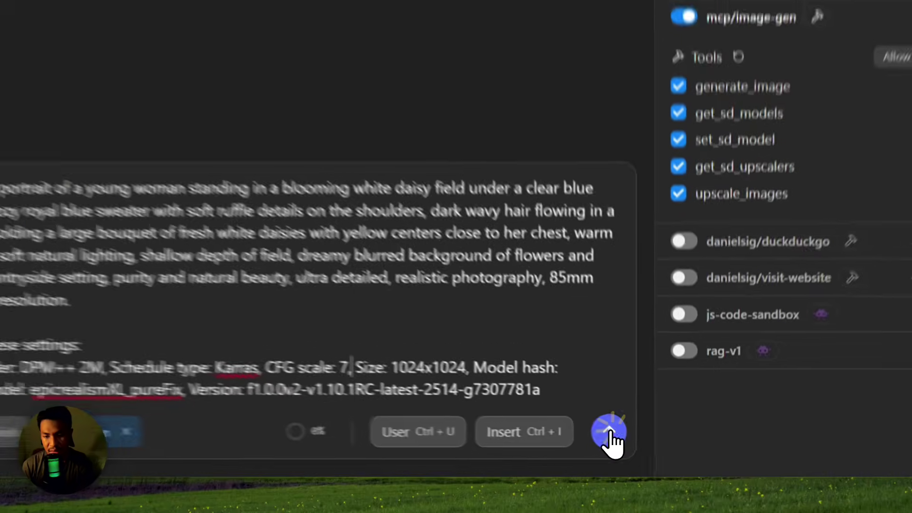
pyautogui.click(650, 450)
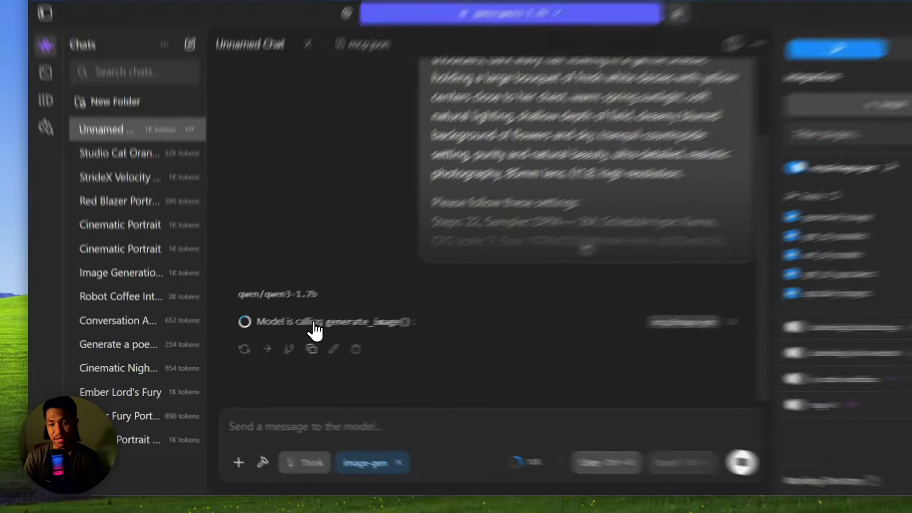
# Step: Open the generated PNG from the outputs folder of image-gen-mcp-main, view the portrait, and return to the LM Studio chat
pyautogui.click(286, 332)
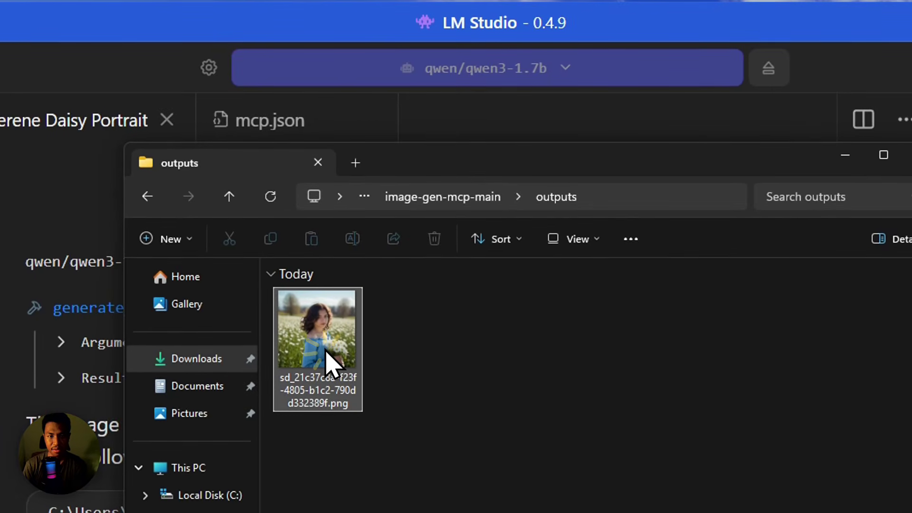
pyautogui.doubleClick(327, 351)
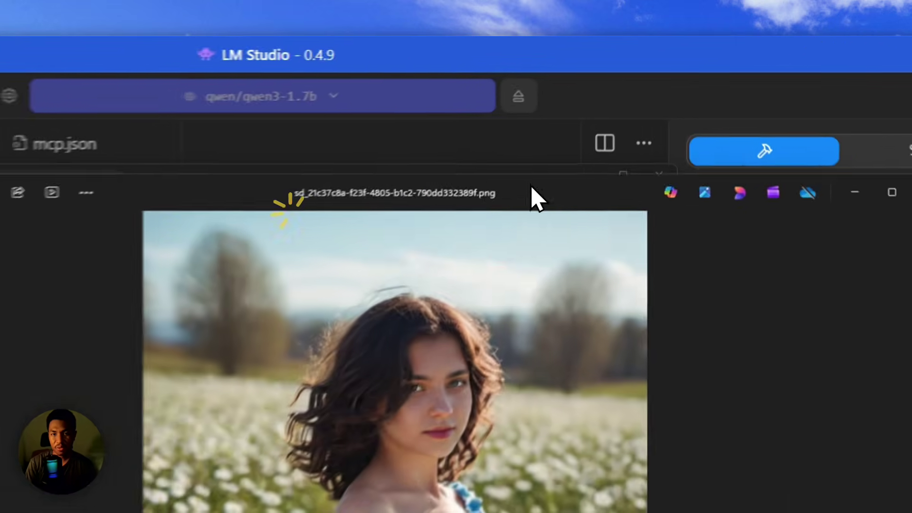
pyautogui.moveTo(519, 133); pyautogui.dragTo(911, 119)
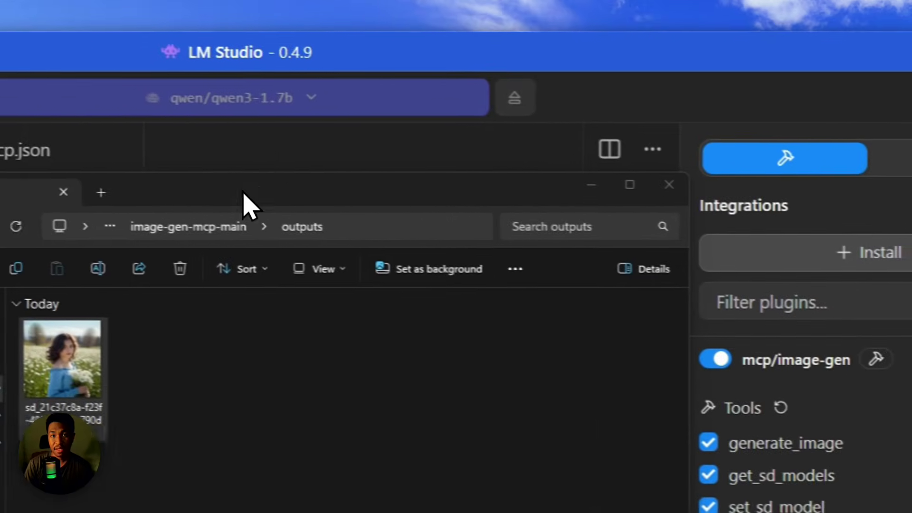
pyautogui.click(128, 38)
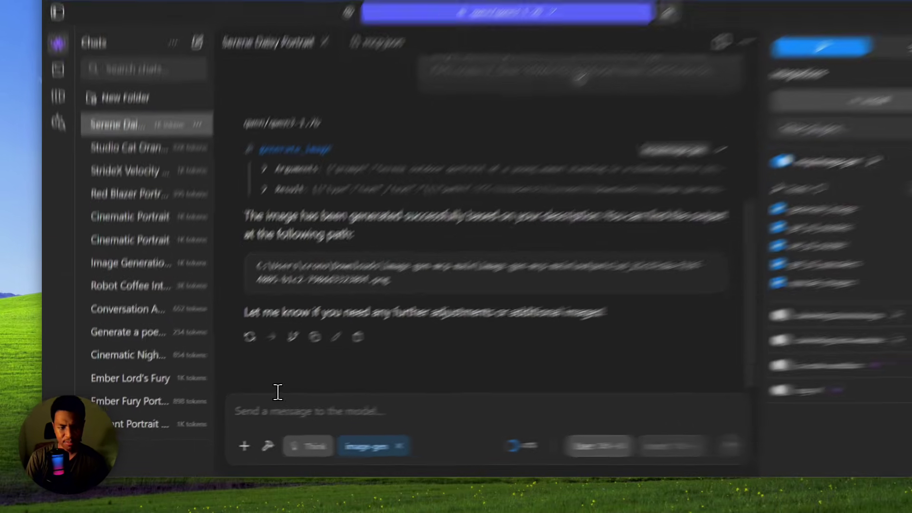
# Step: Minimize LM Studio and bring the browser's Stable Diffusion page to the front
pyautogui.click(270, 415)
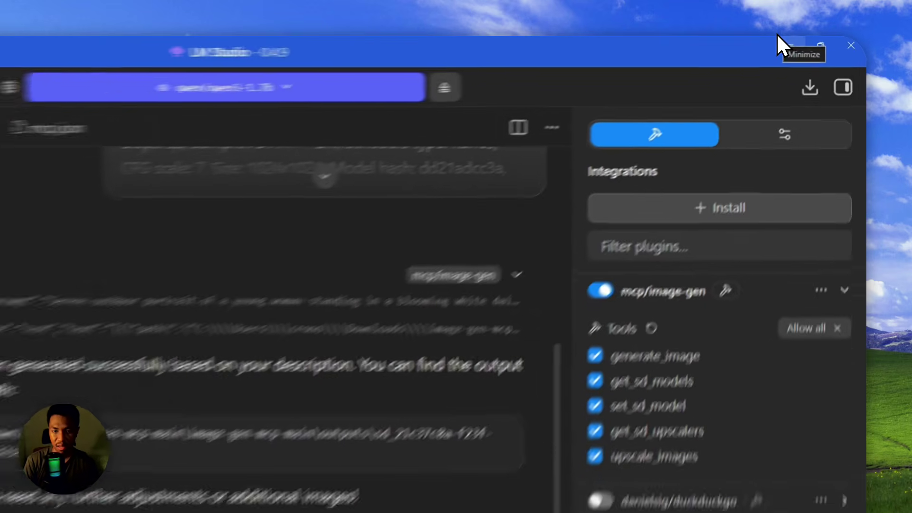
pyautogui.click(817, 42)
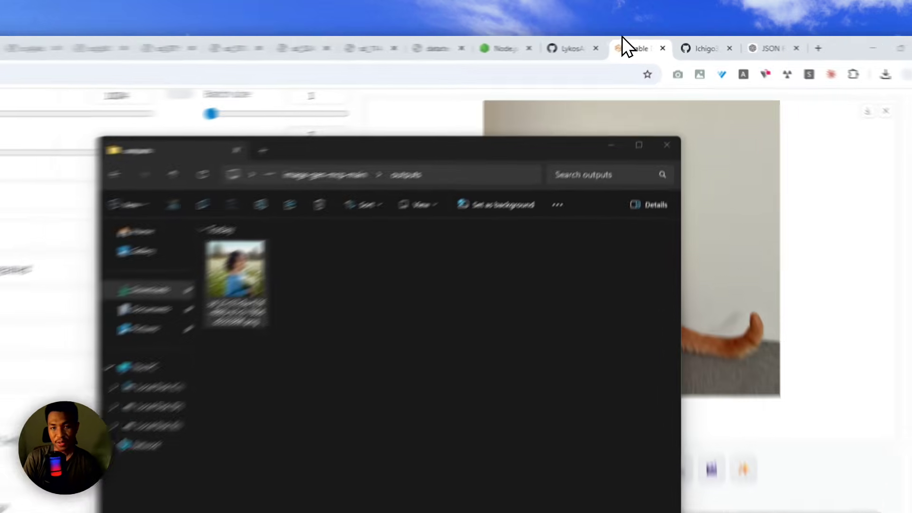
pyautogui.click(650, 45)
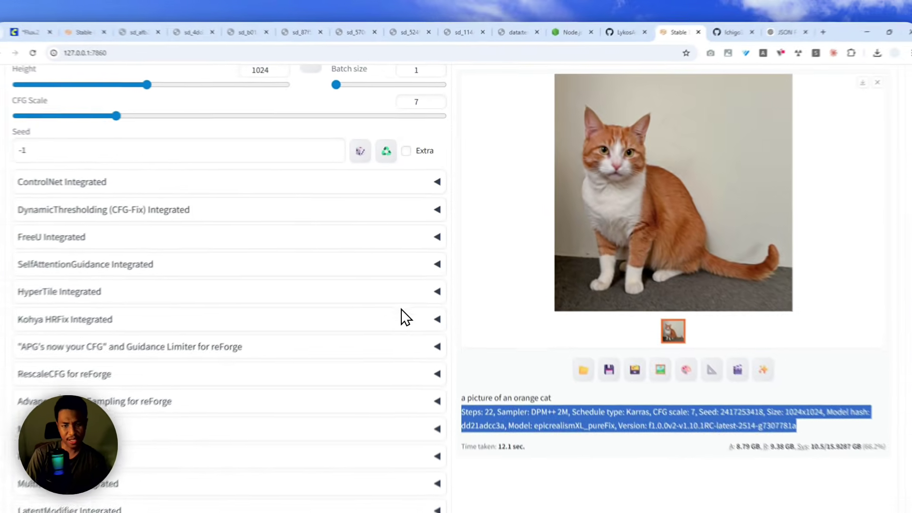